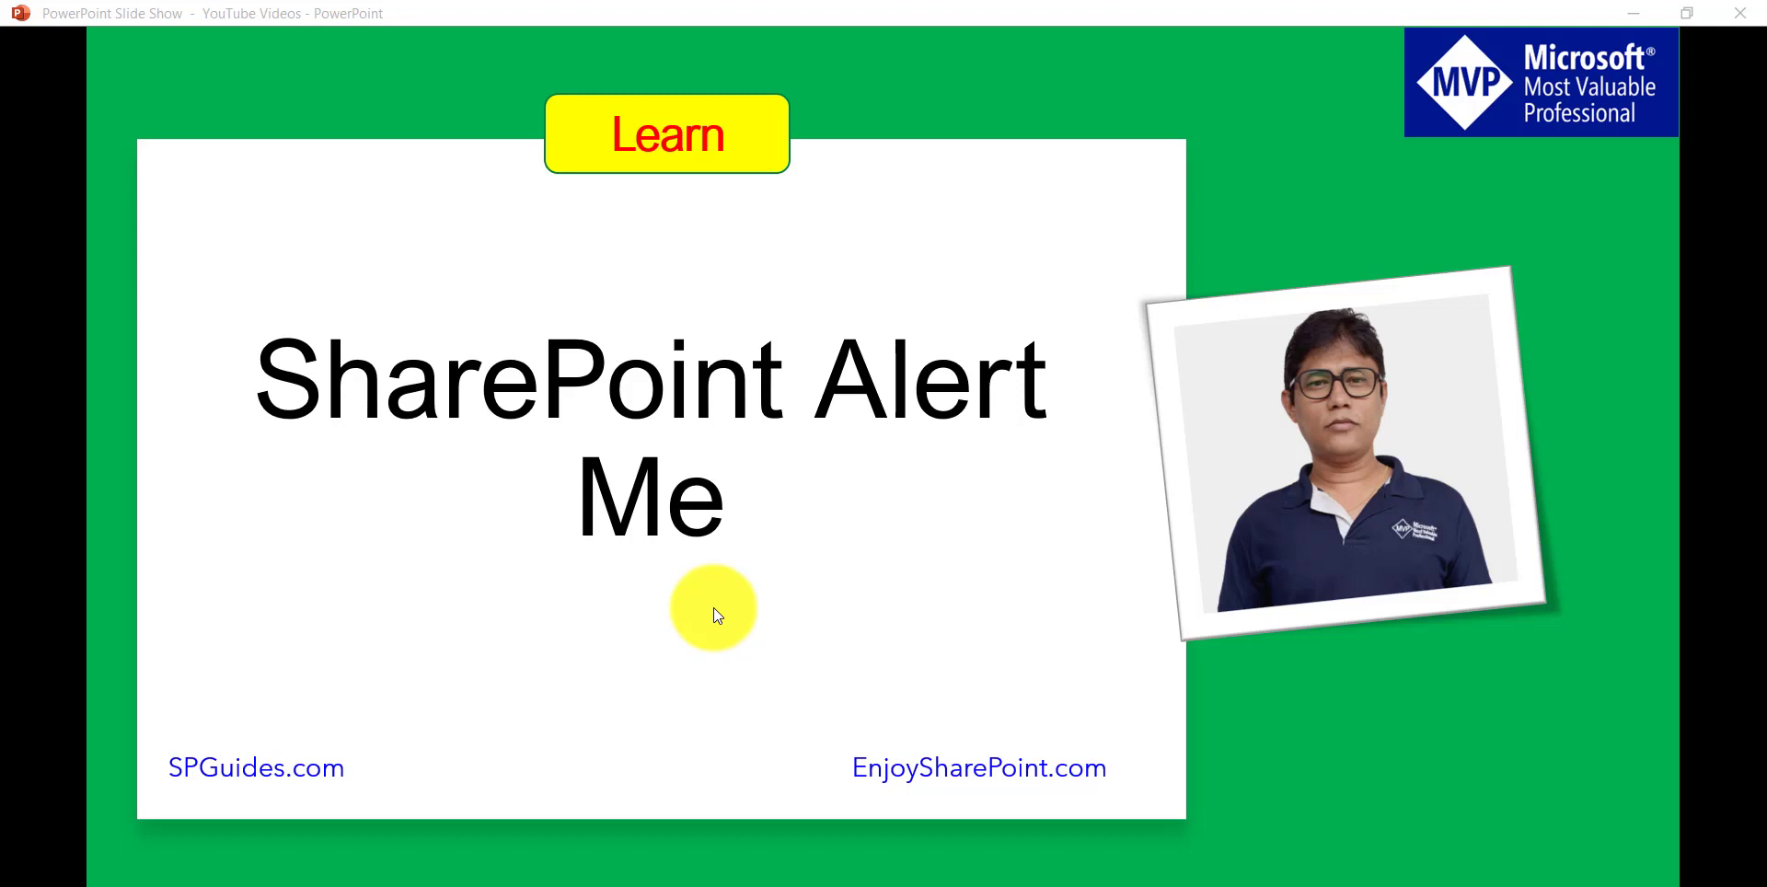
Step: Switch from the slide show to the browser window with the SPGuides Training Course Details list
left_click(929, 535)
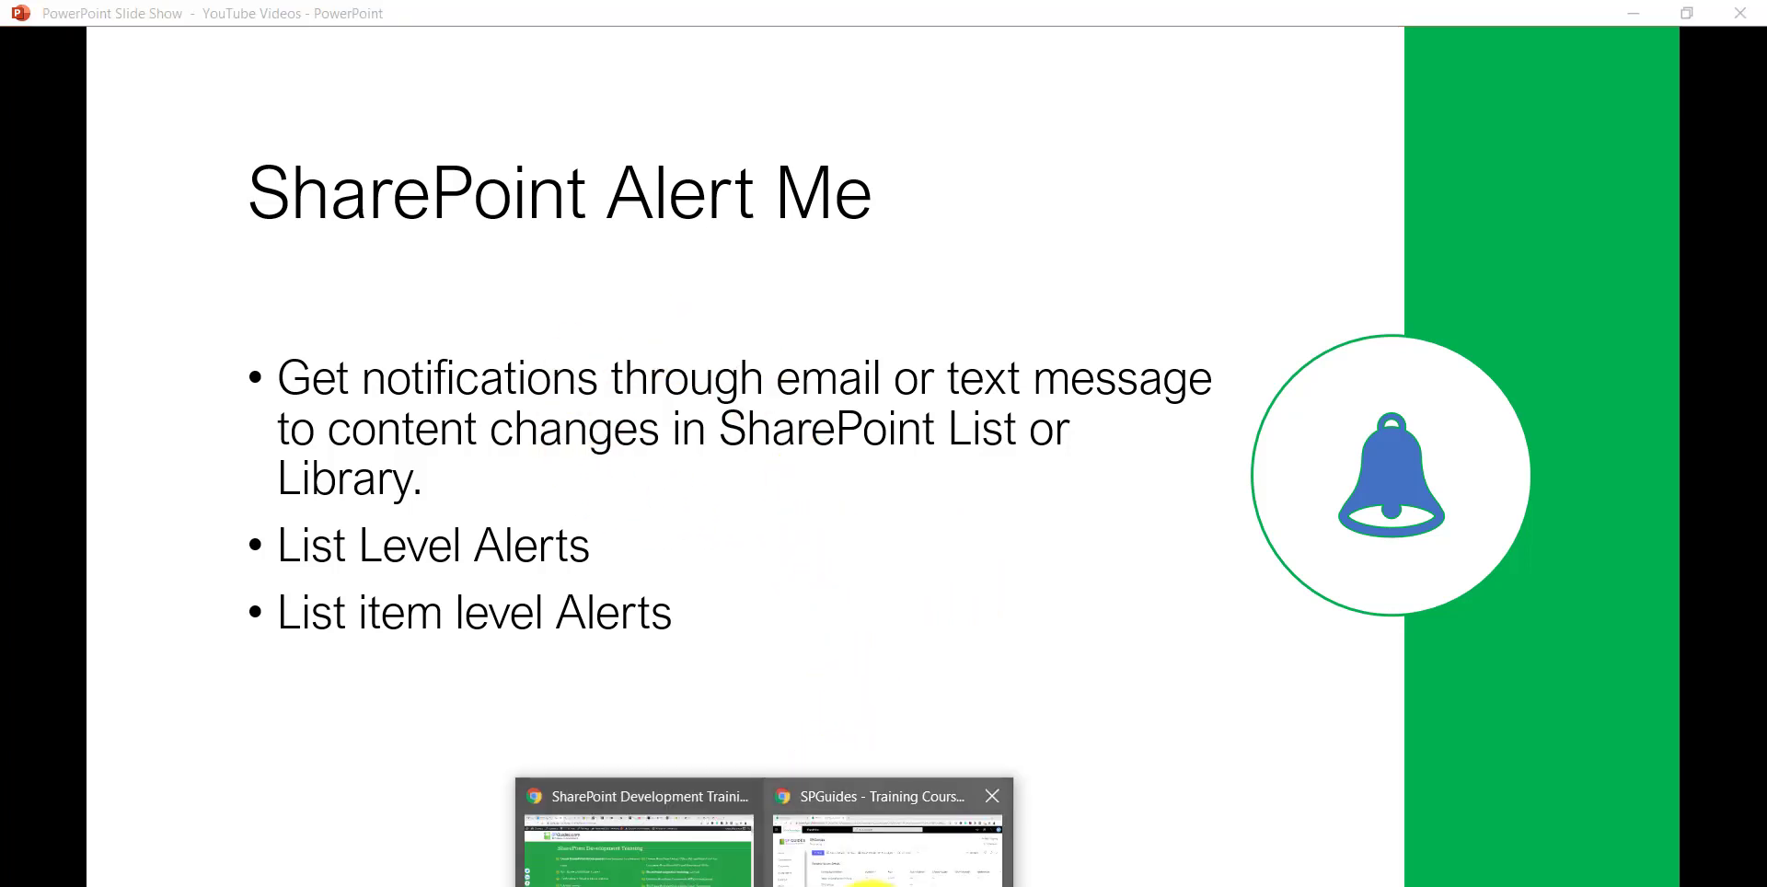
left_click(869, 870)
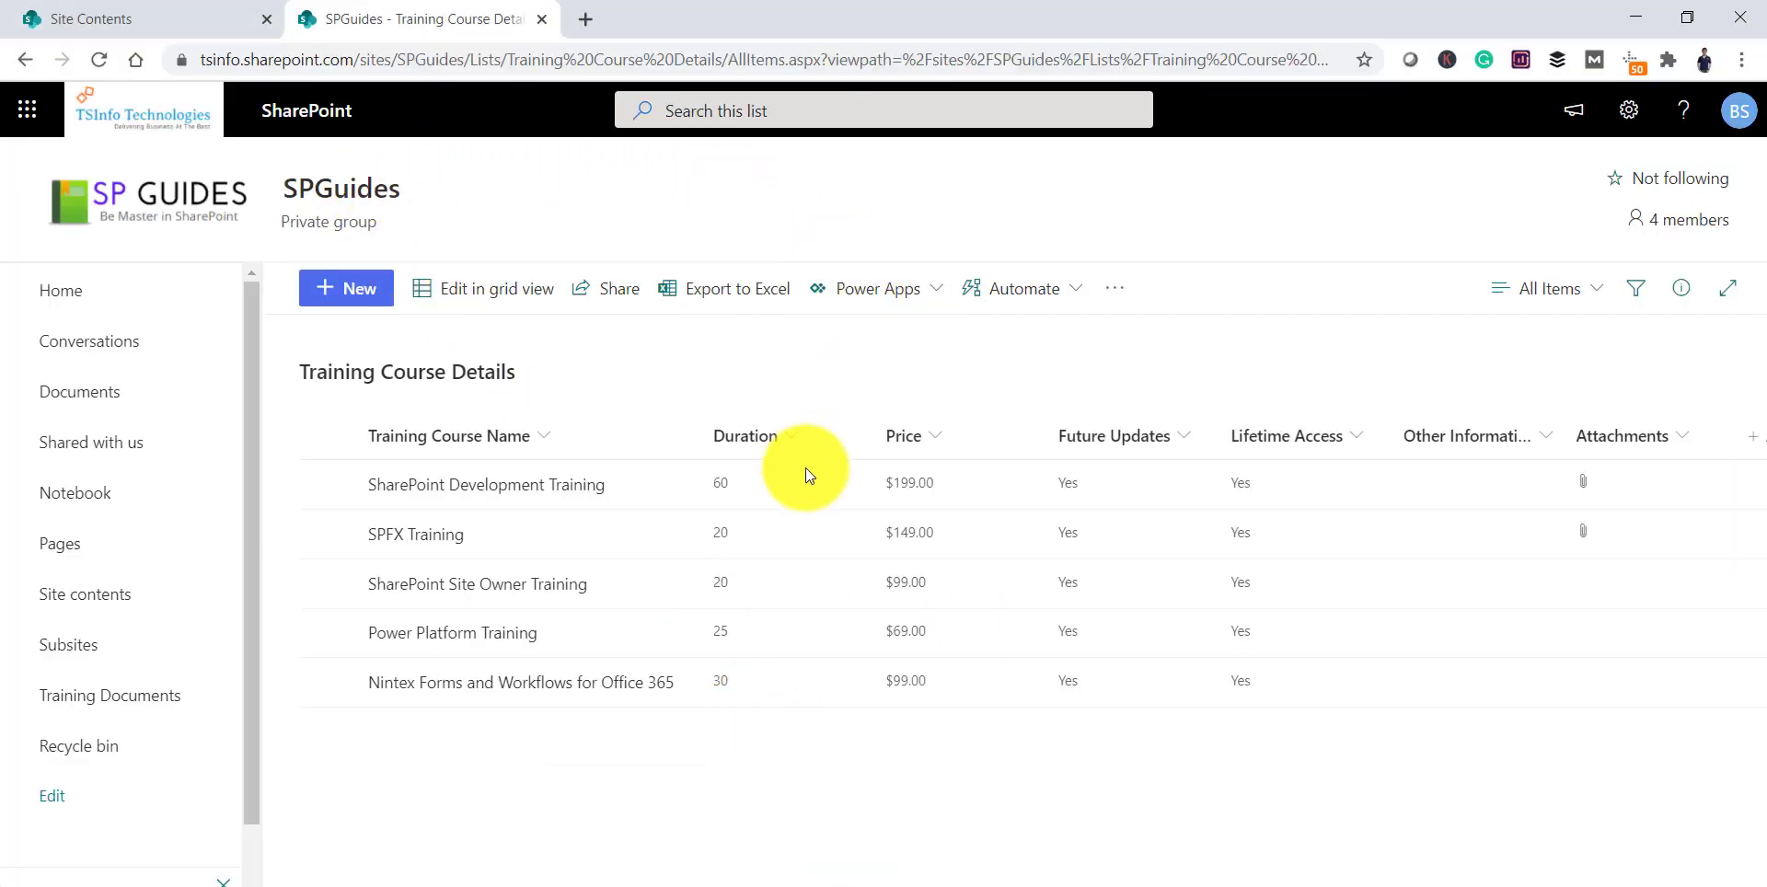
left_click(308, 373)
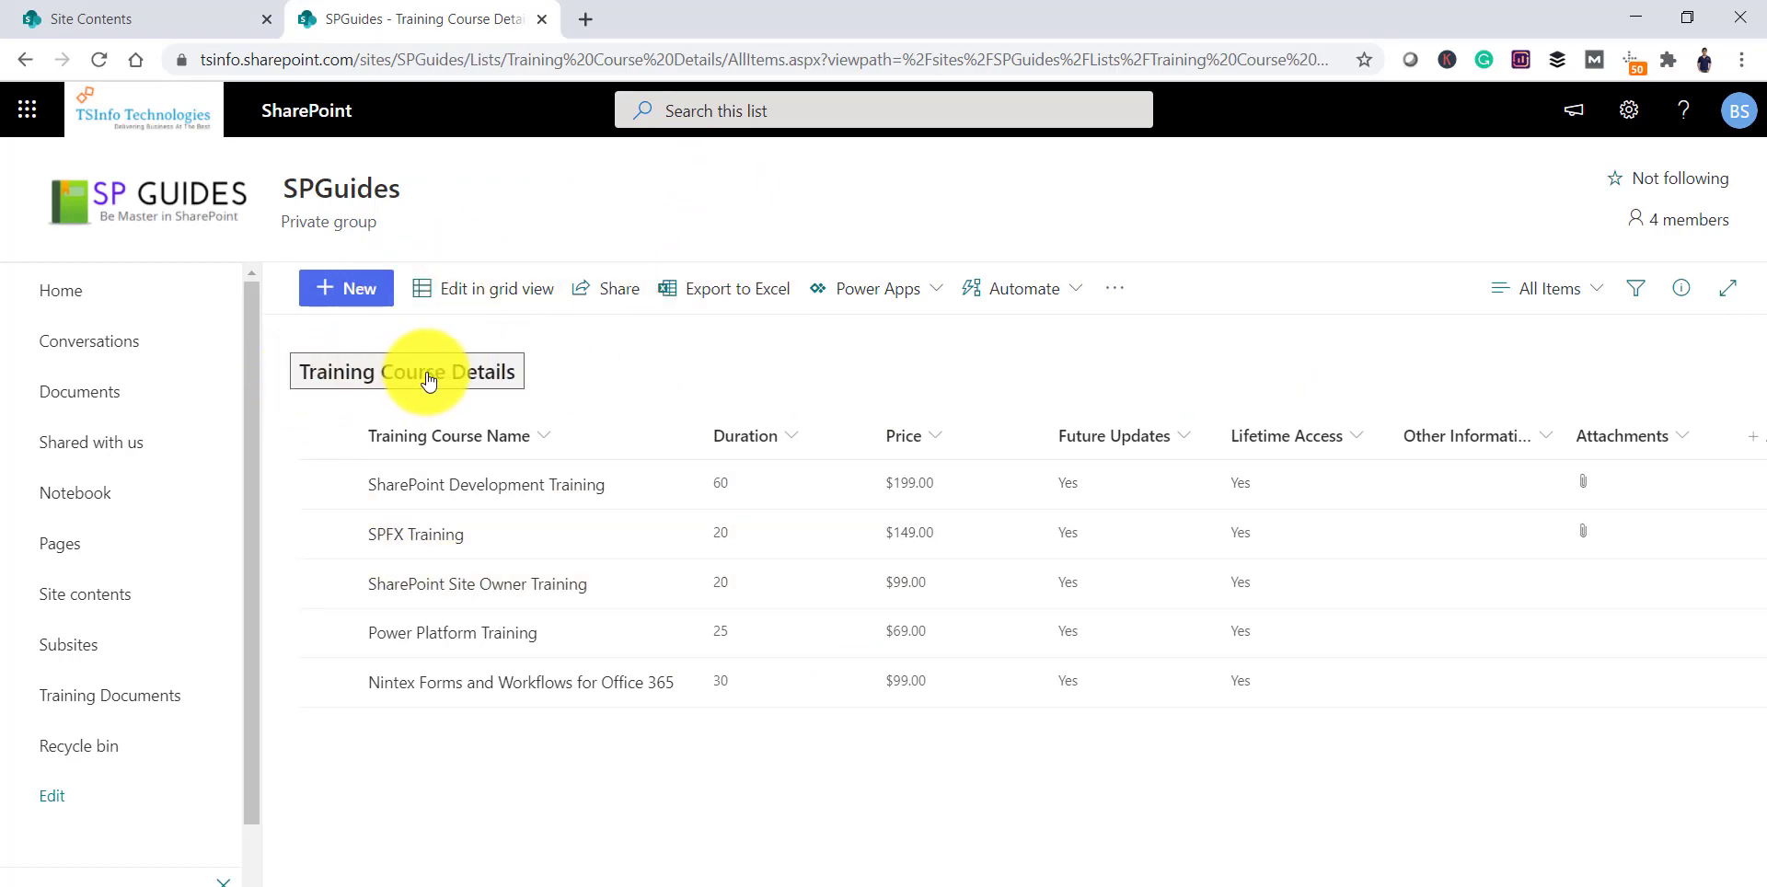
left_click(777, 379)
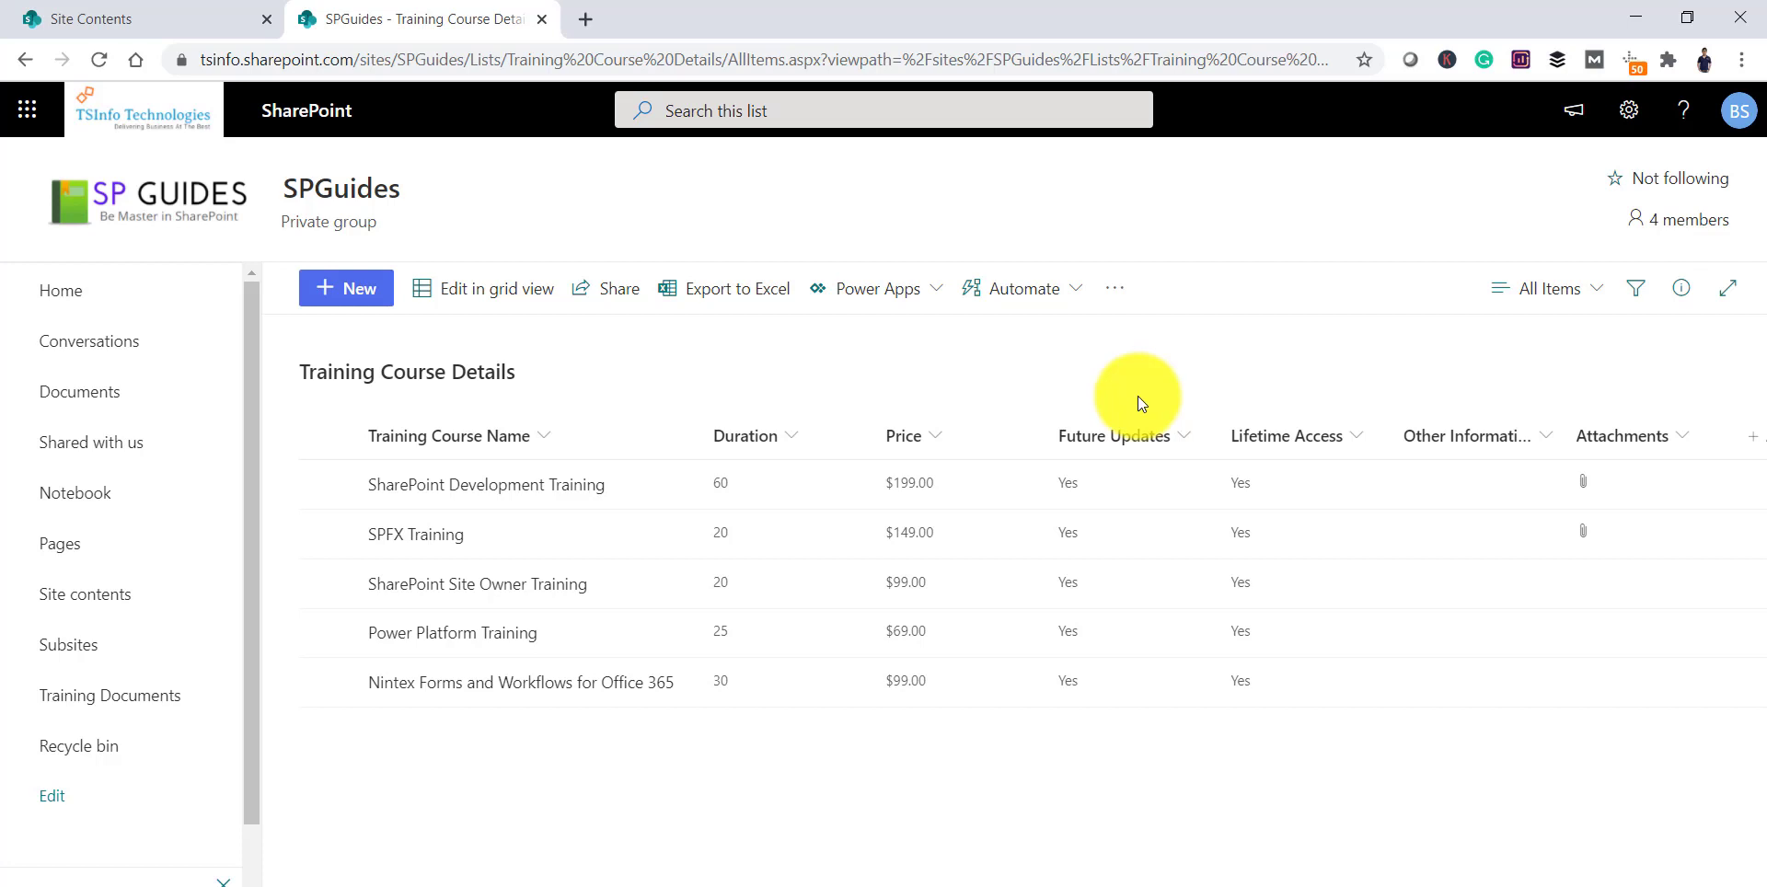
Step: Open a new list-level alert for the Training Course Details list and review its title, delivery and change options
left_click(1117, 289)
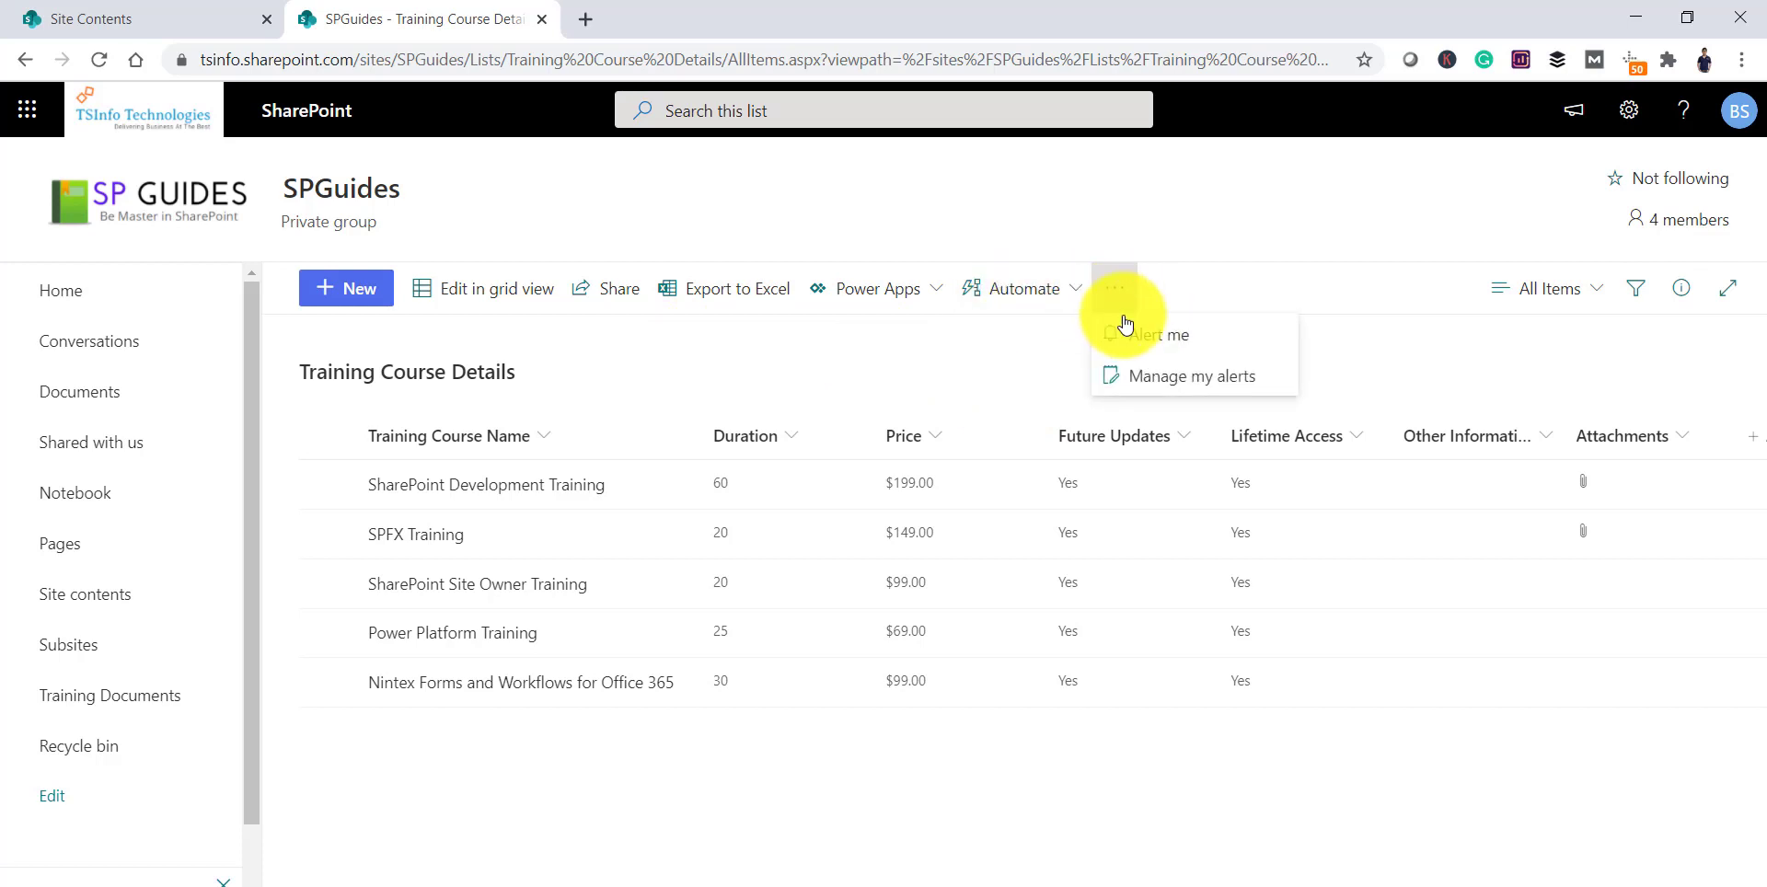
left_click(1169, 352)
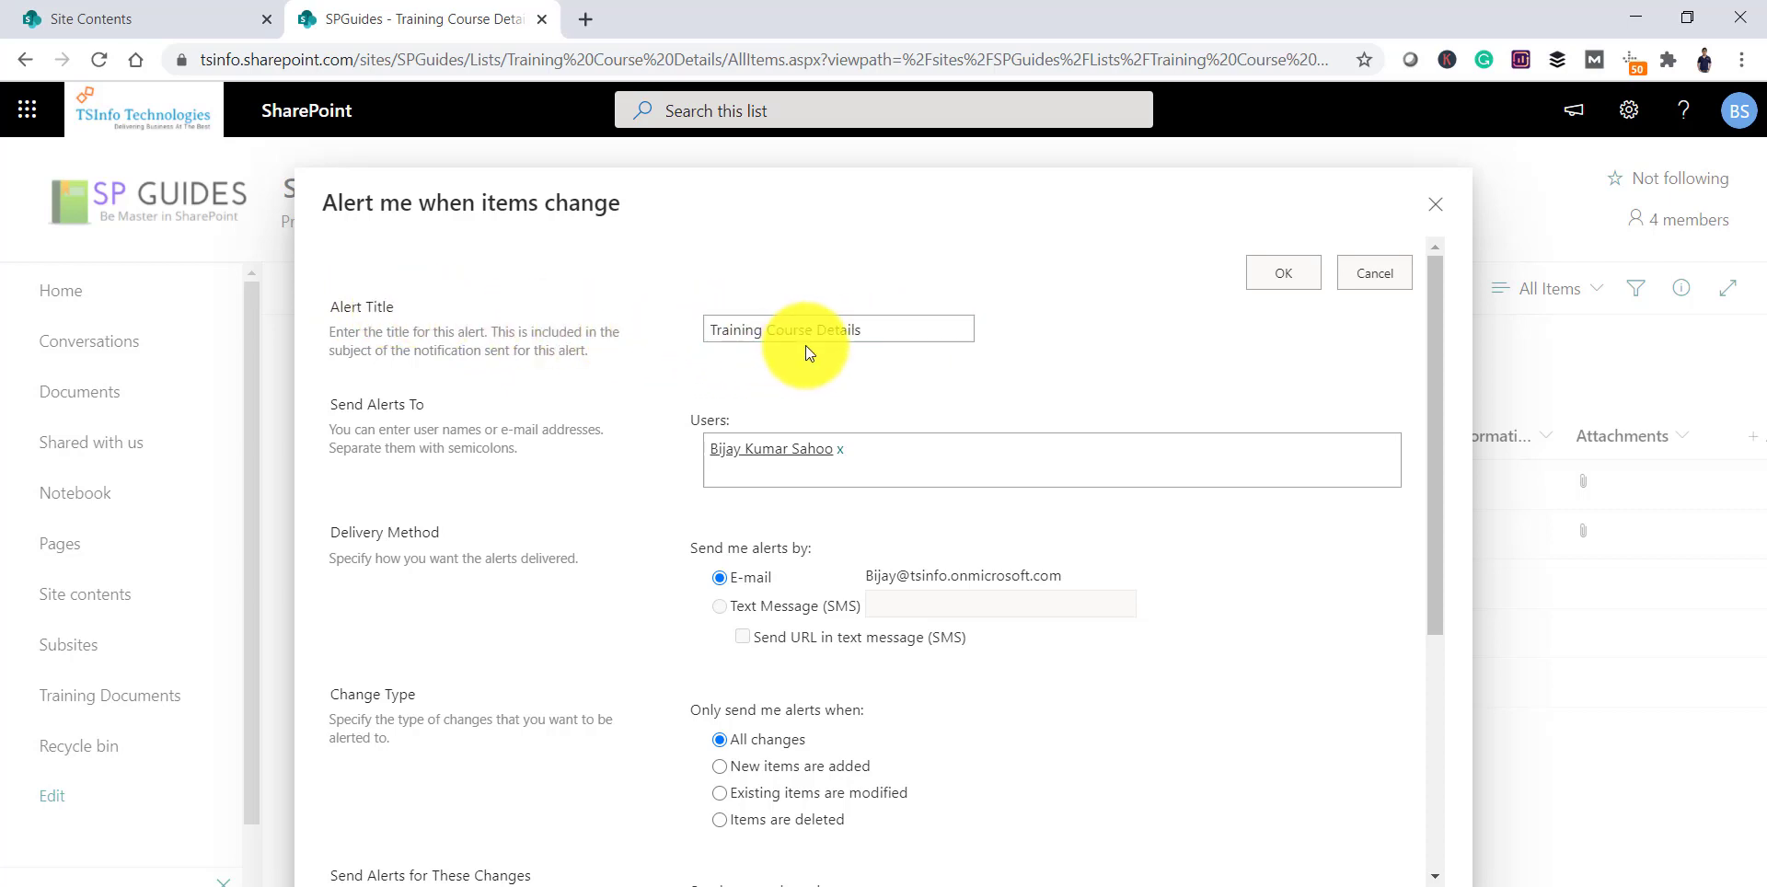
left_click_drag(879, 329, 690, 329)
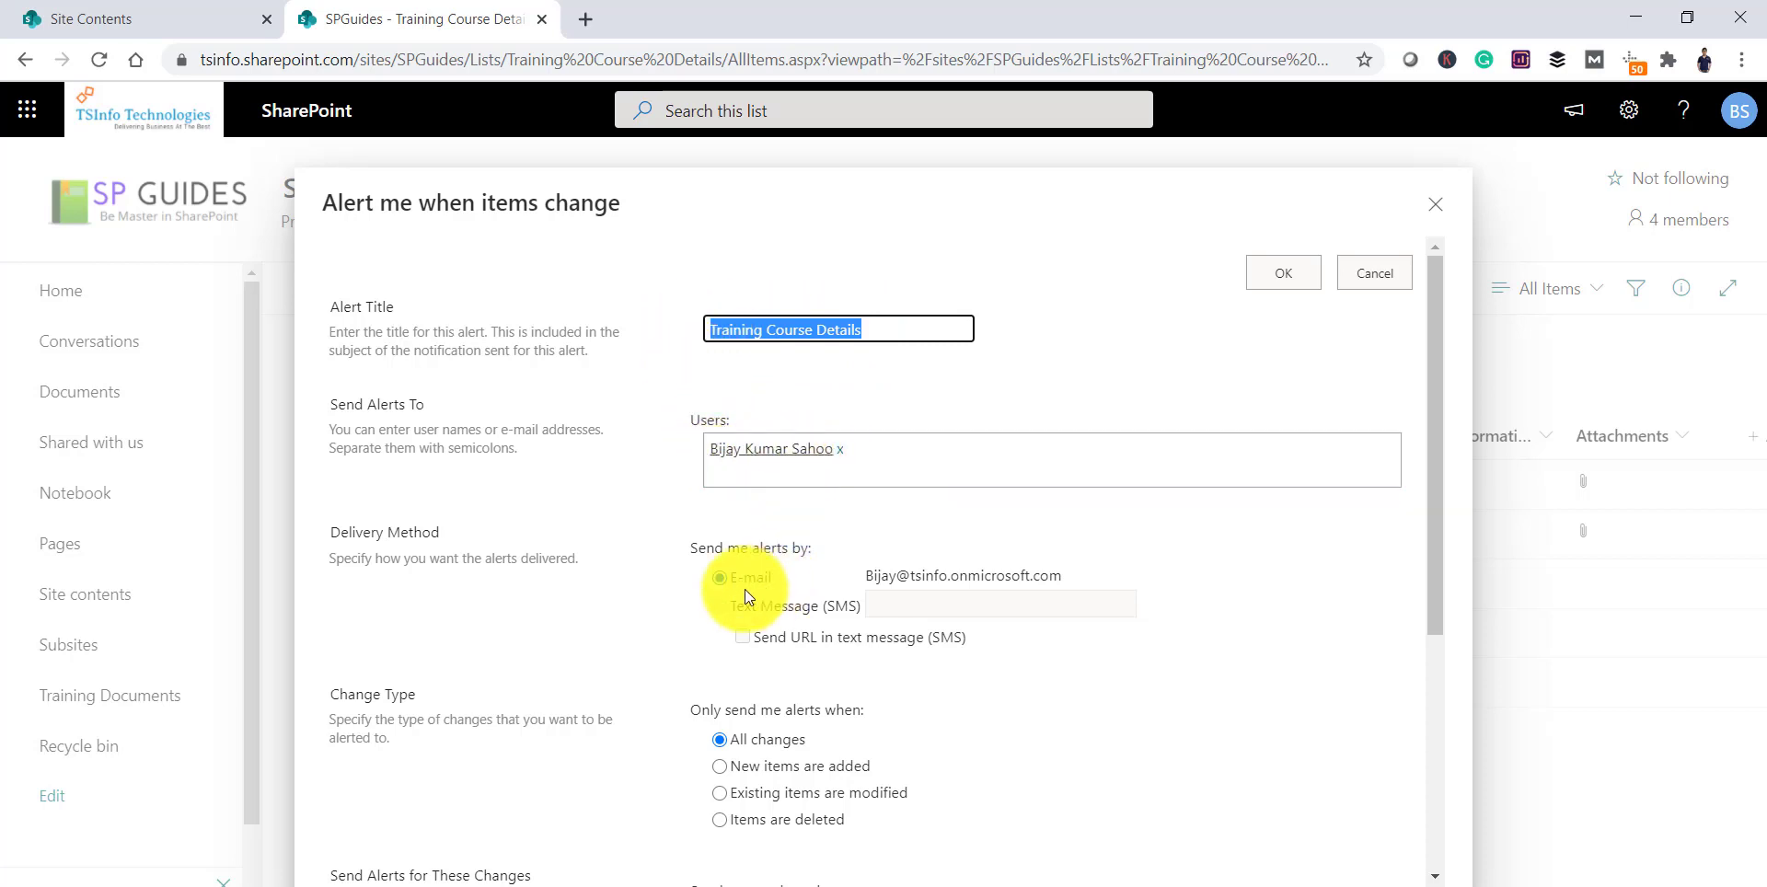
scroll(892, 584, "down", 4)
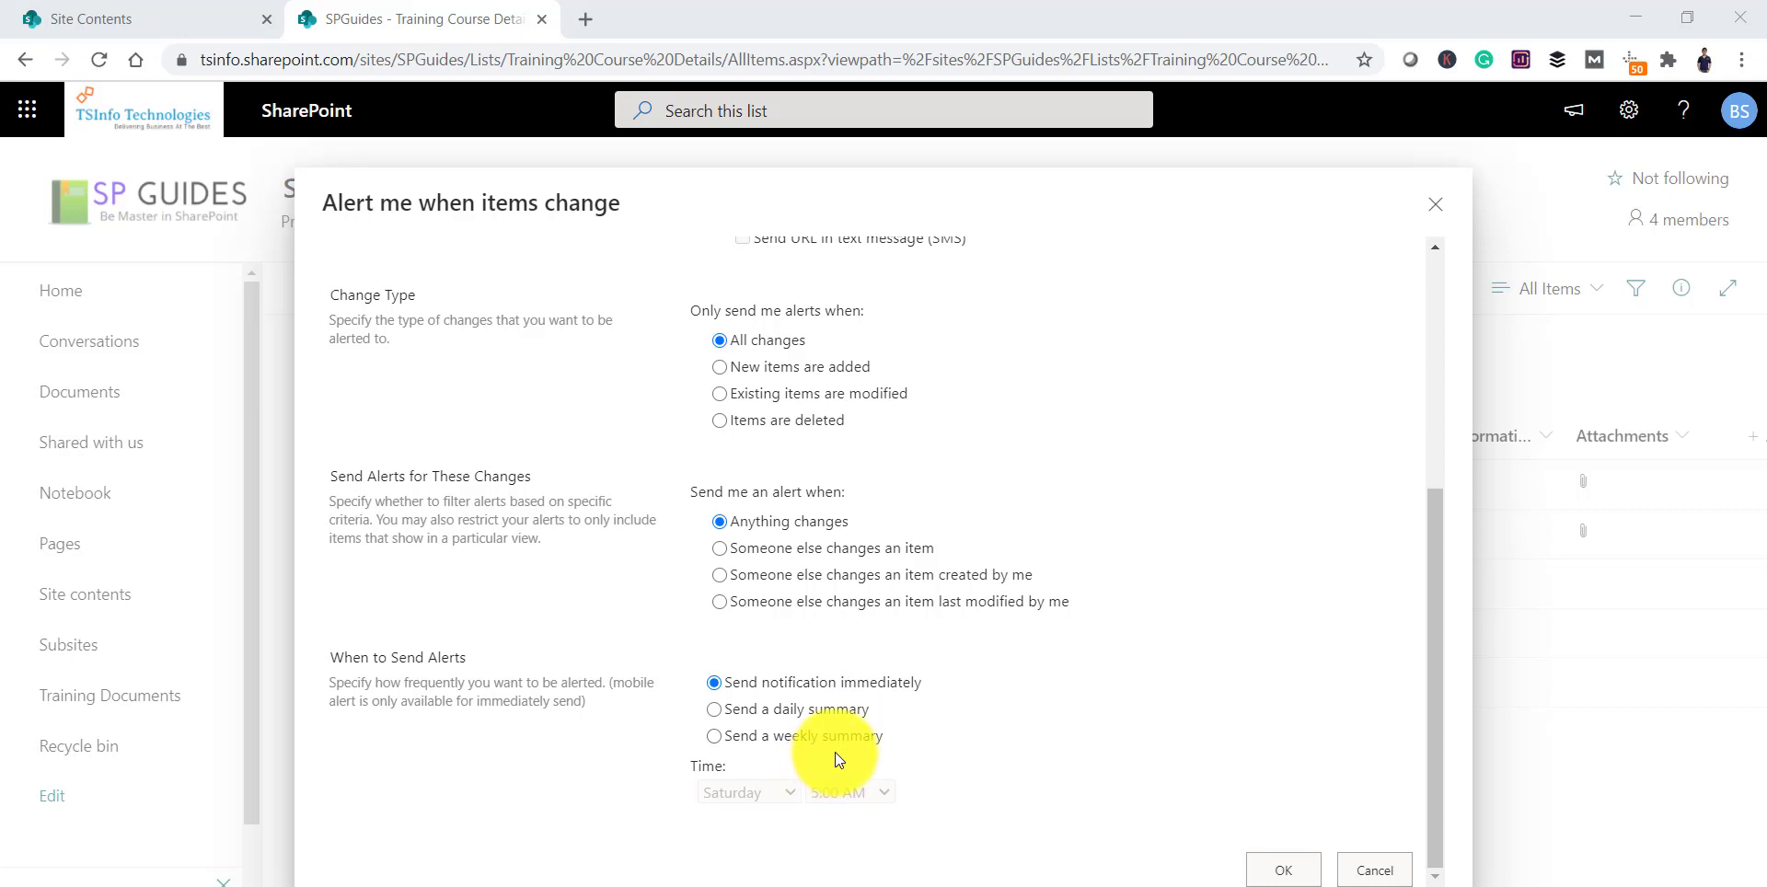
Step: Try the daily and weekly summary options, set the alert to send notification immediately, and save it
left_click(714, 710)
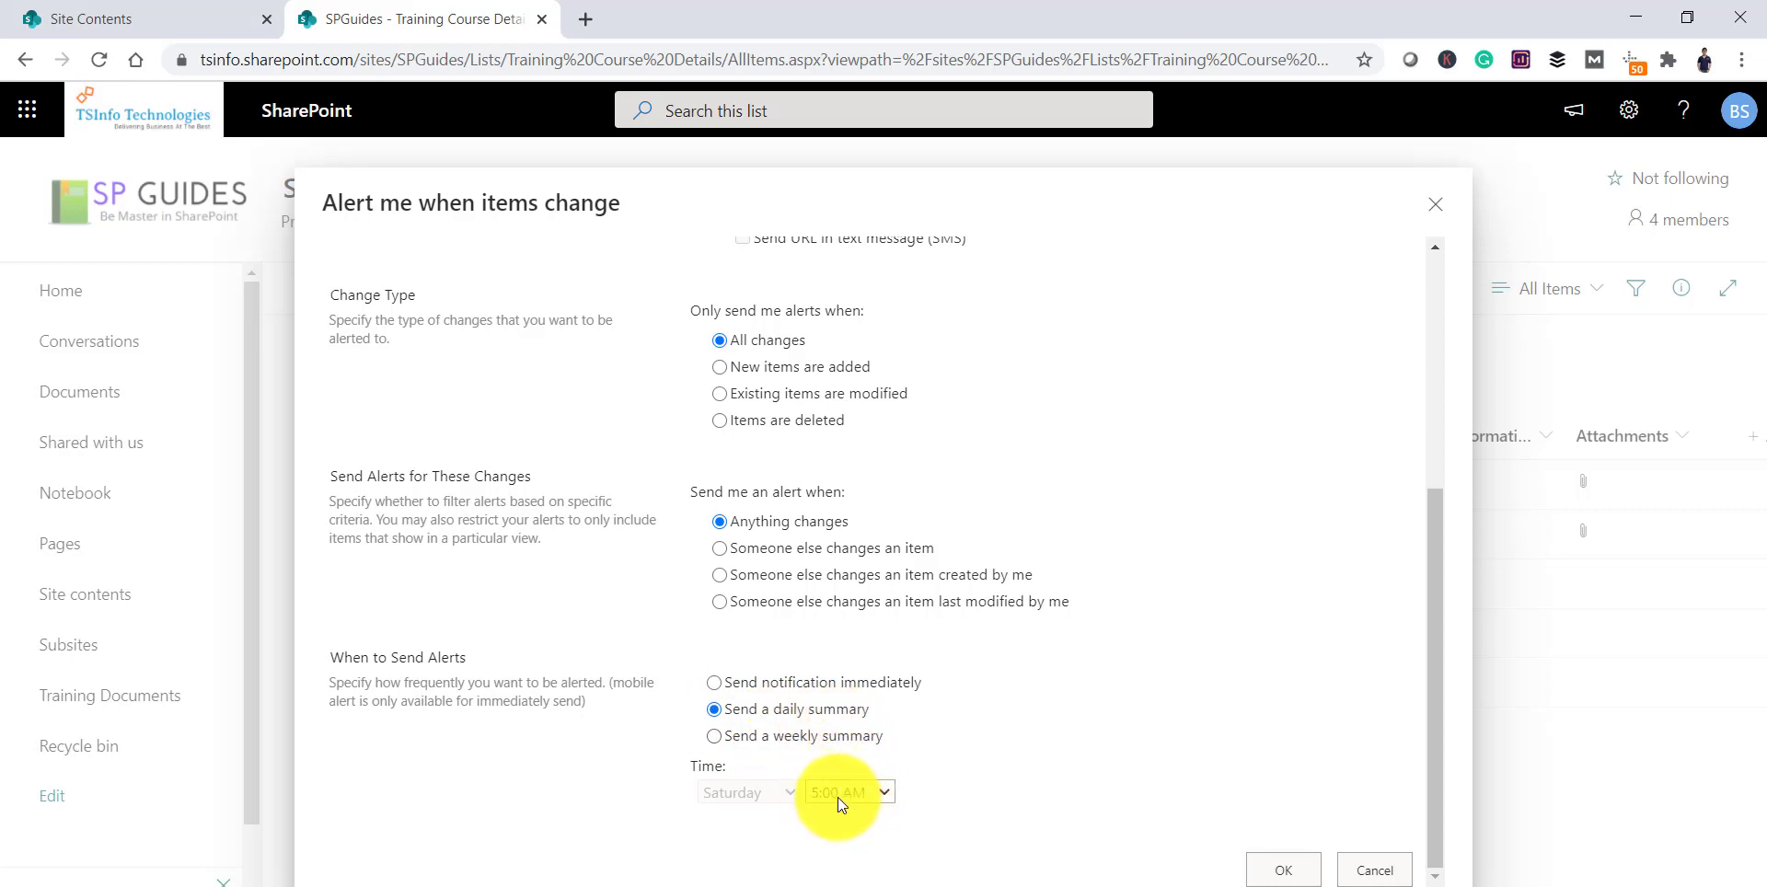
left_click(715, 736)
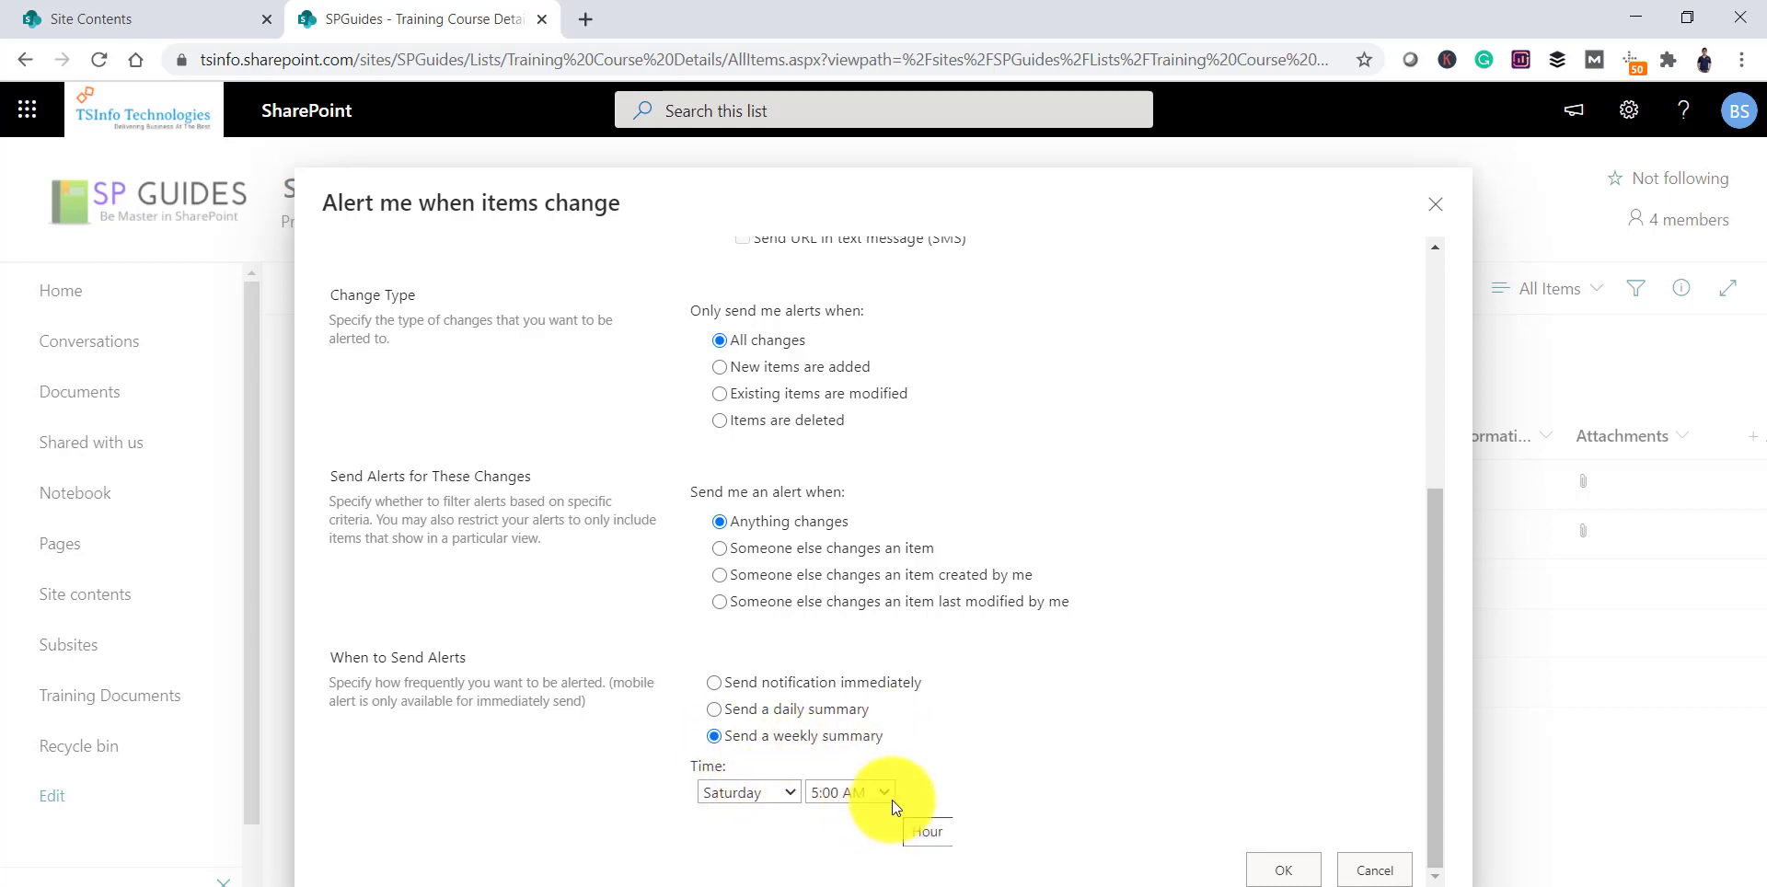
left_click(713, 683)
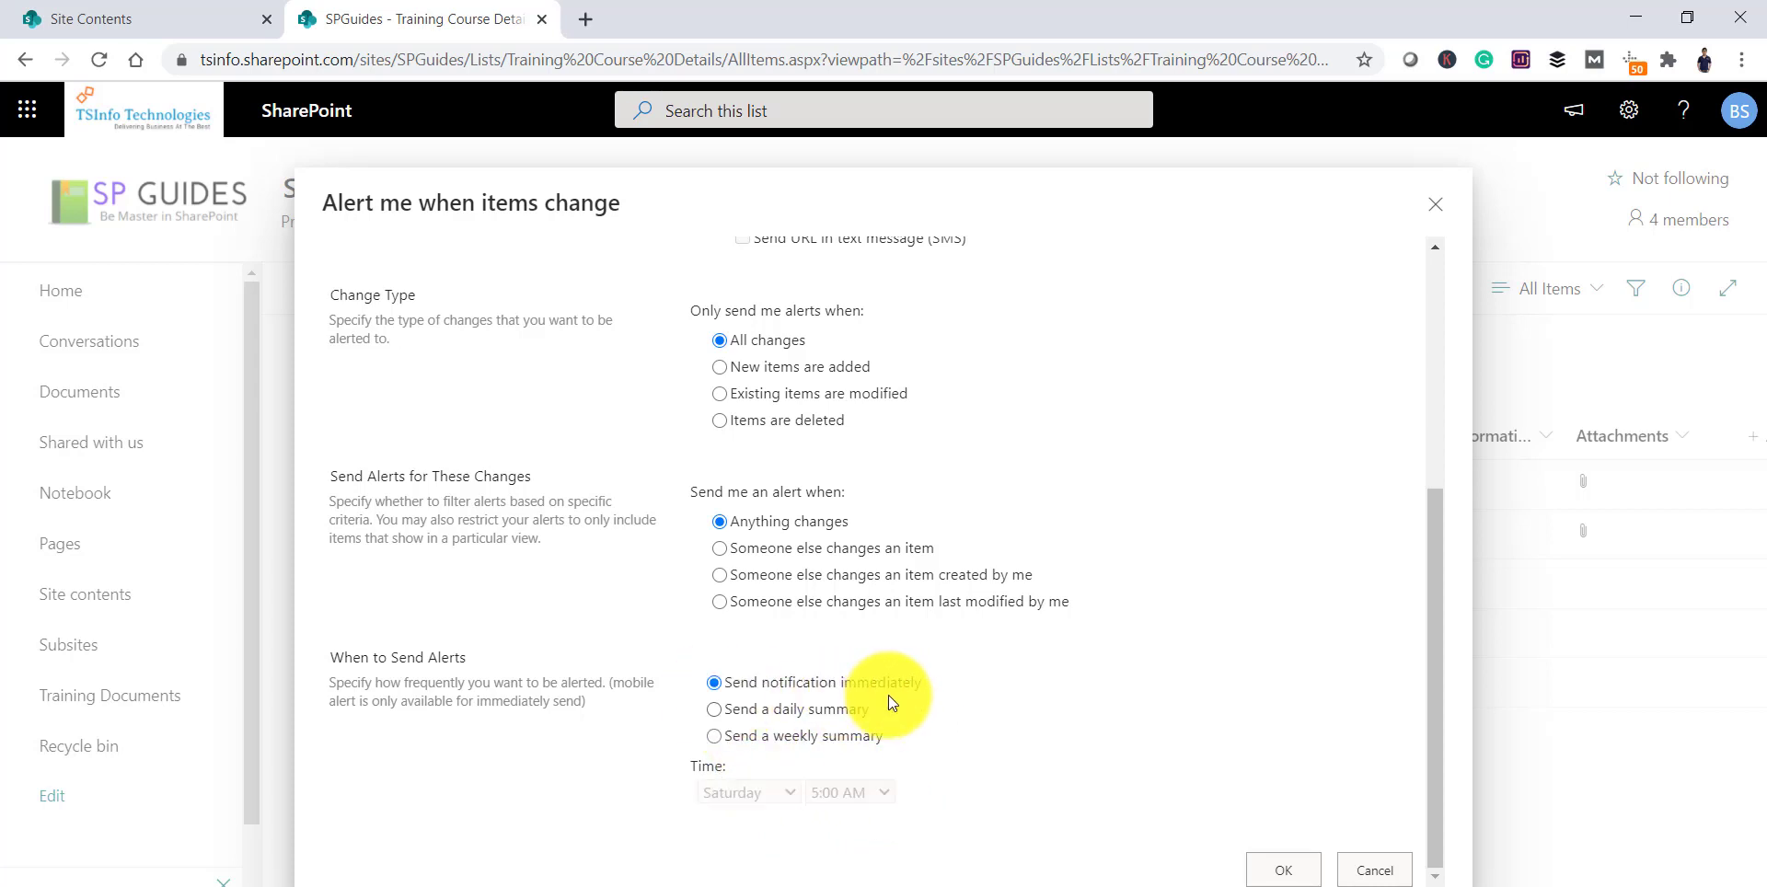
left_click(1279, 869)
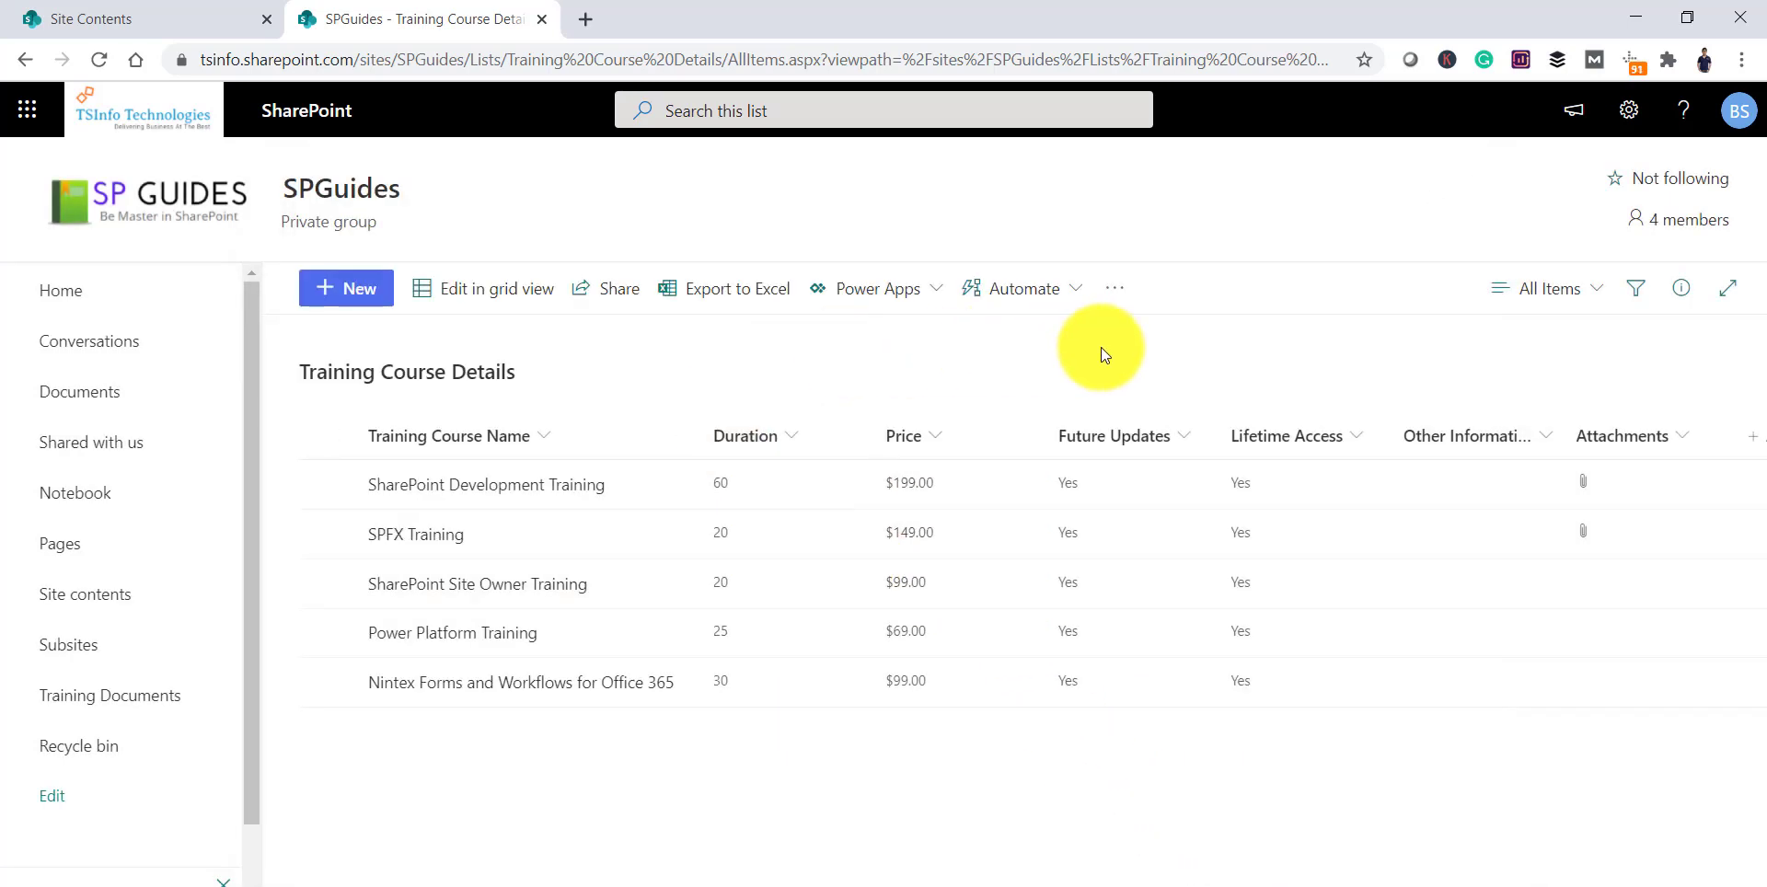
Step: Open the page for managing own alerts on the site and check the Training Course Details alert's delivery method
left_click(1117, 293)
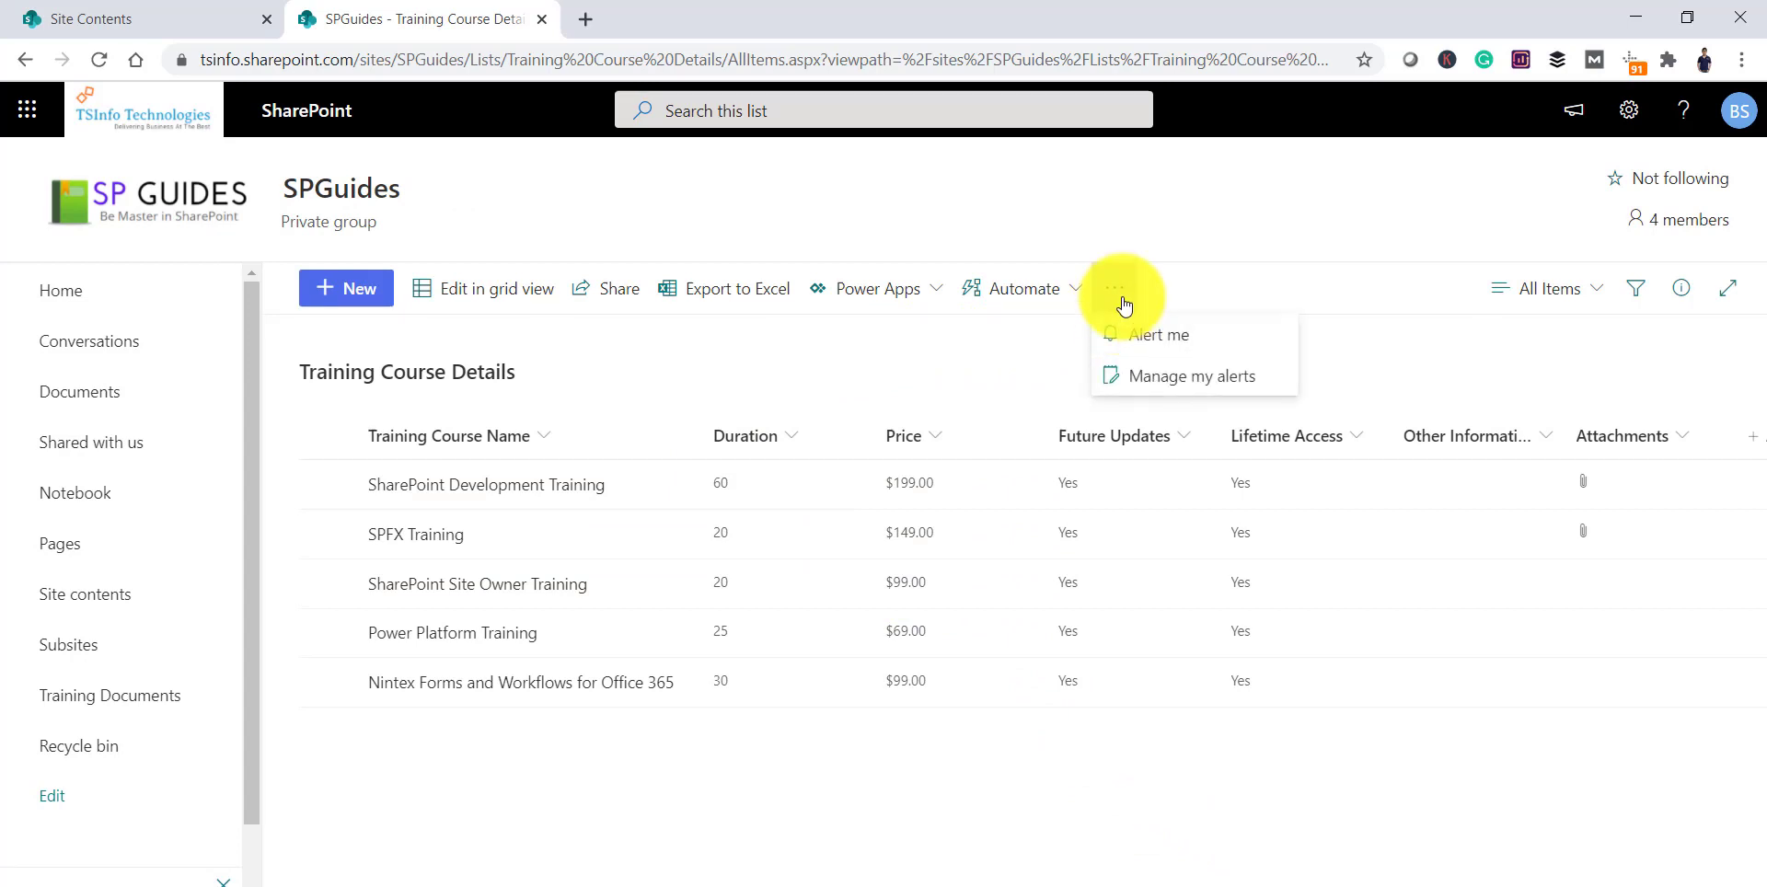
left_click(1155, 386)
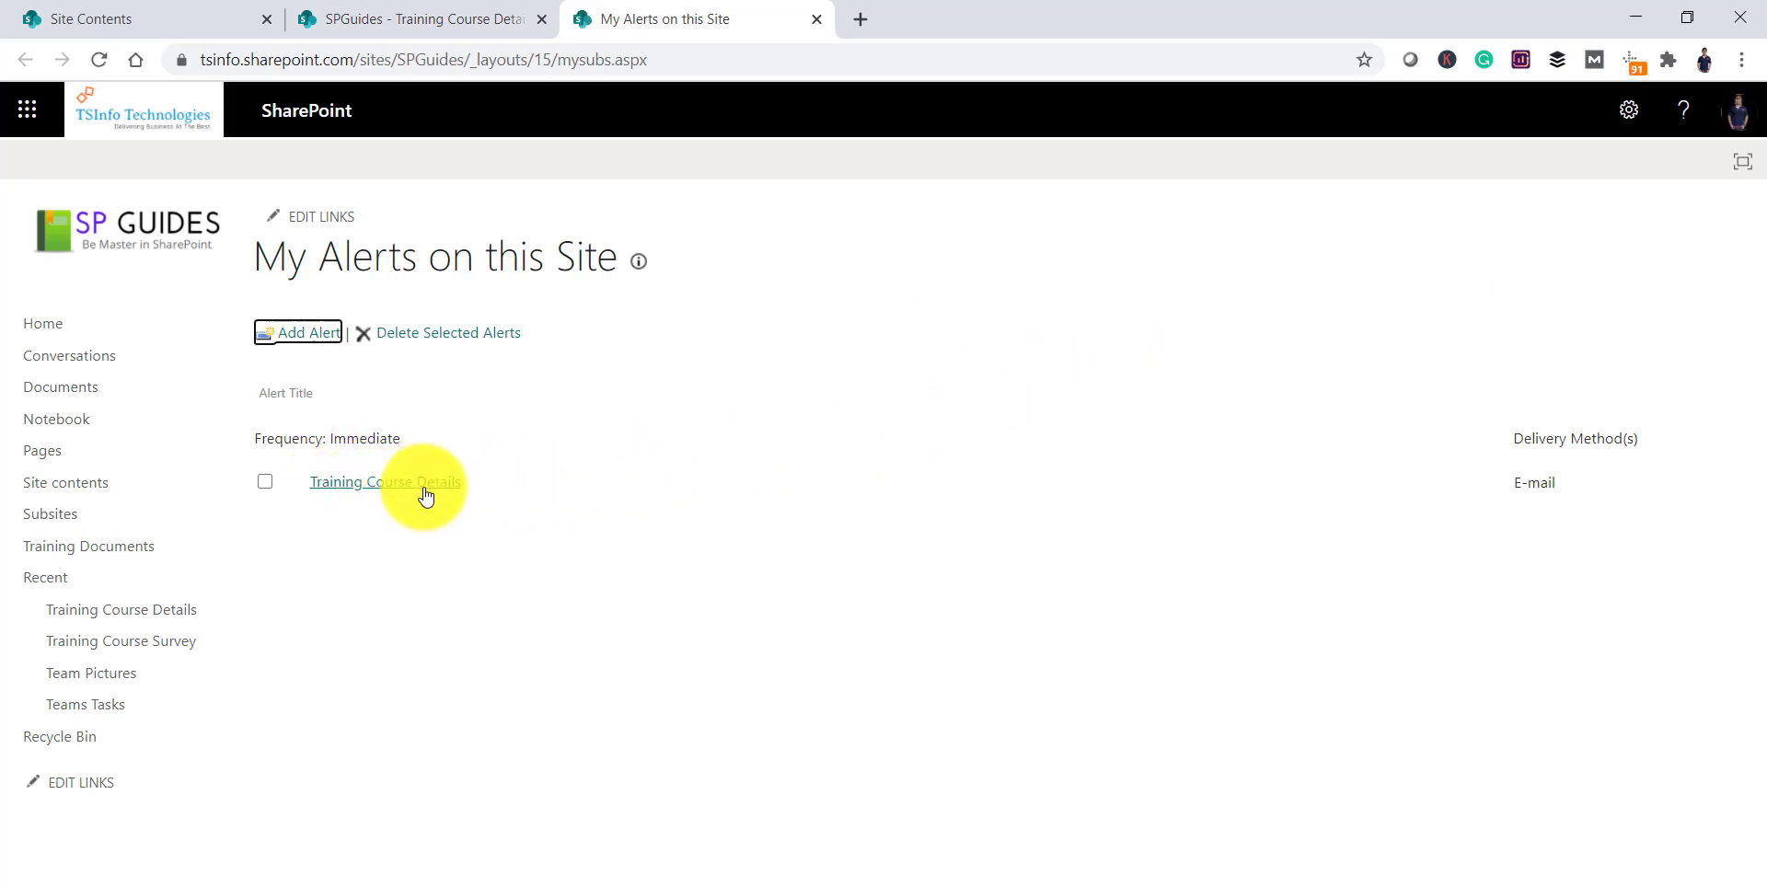
left_click_drag(1568, 483, 1504, 482)
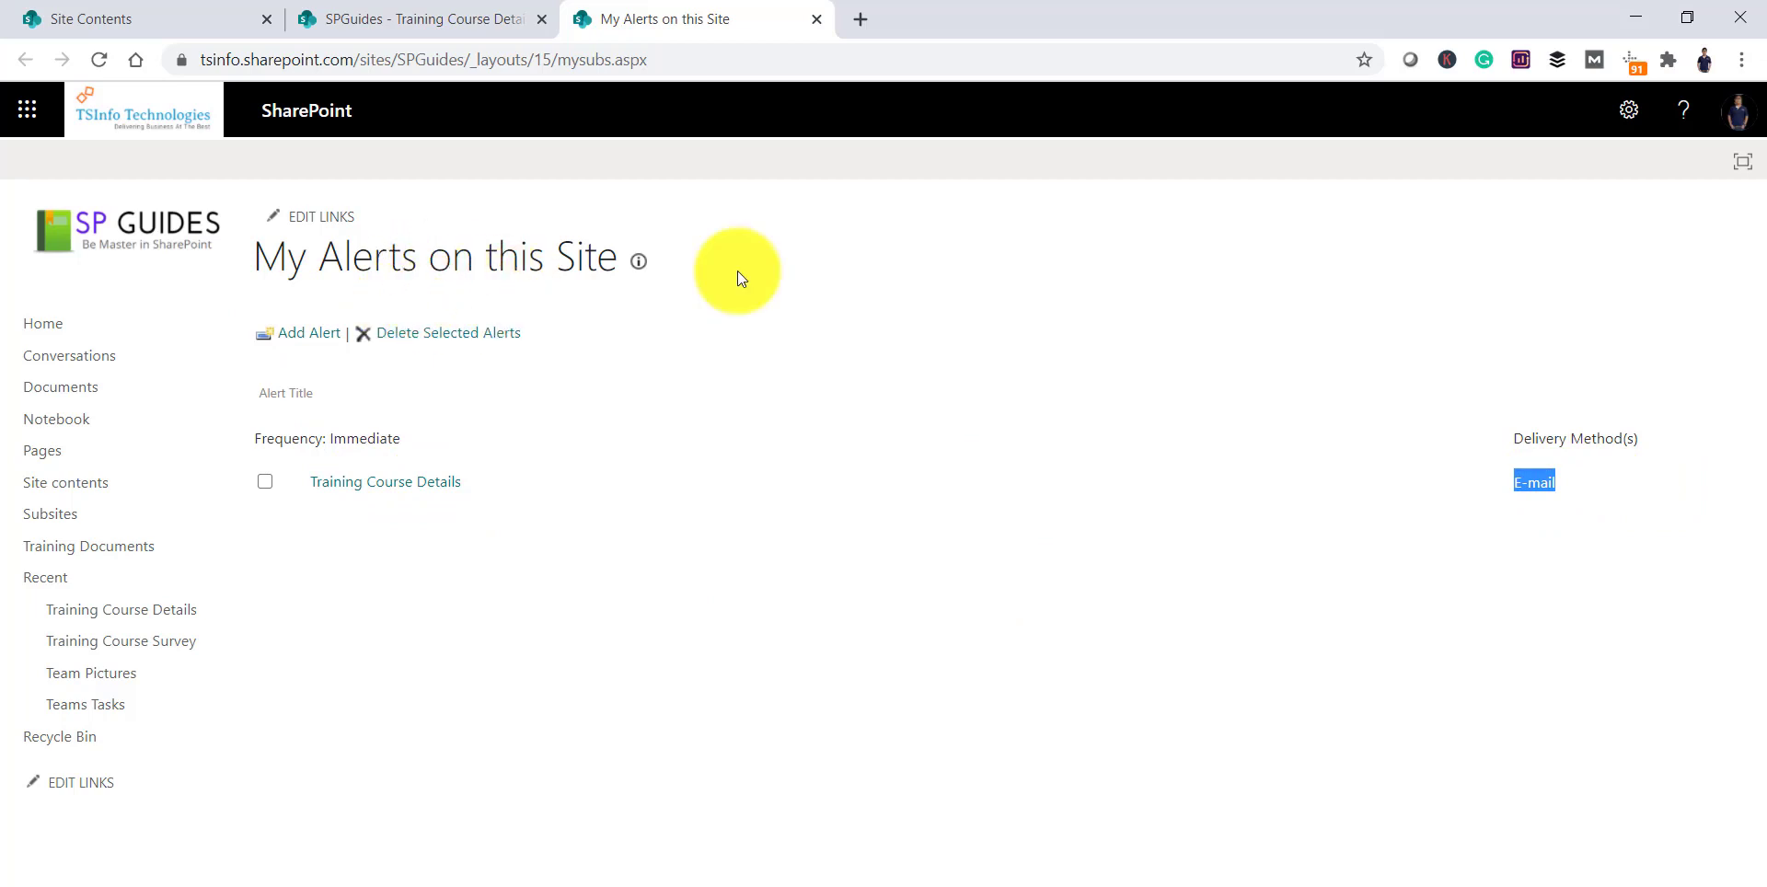
Step: Open the User Alerts page from the Site Administration section of the site settings
left_click(1628, 109)
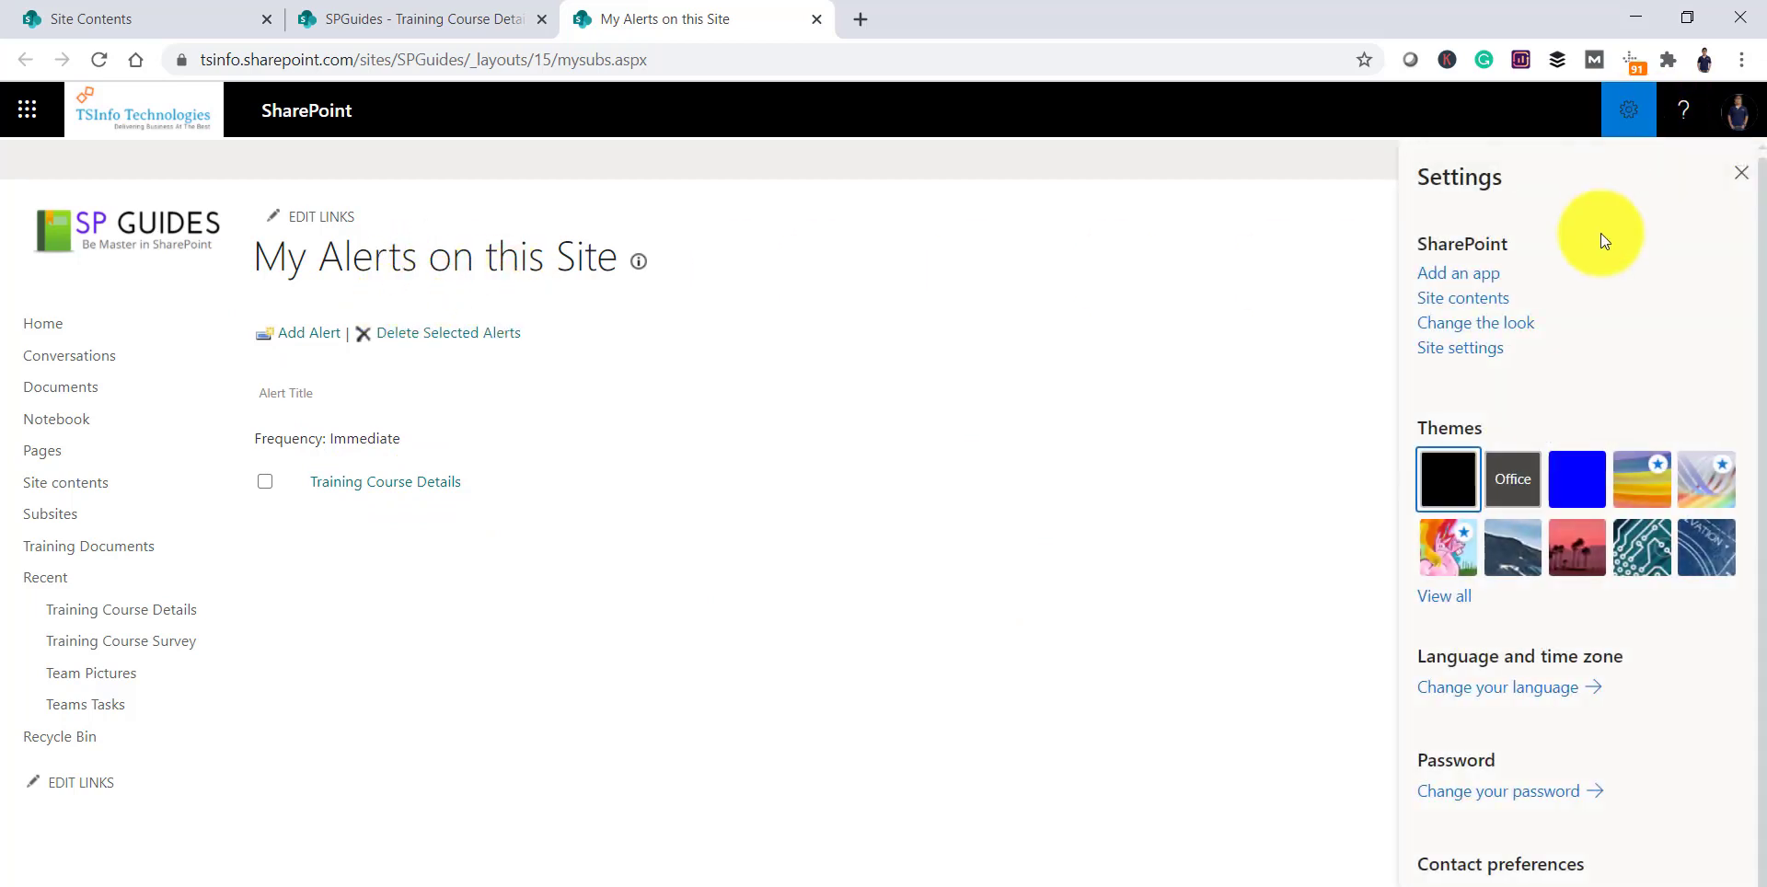
left_click(1470, 351)
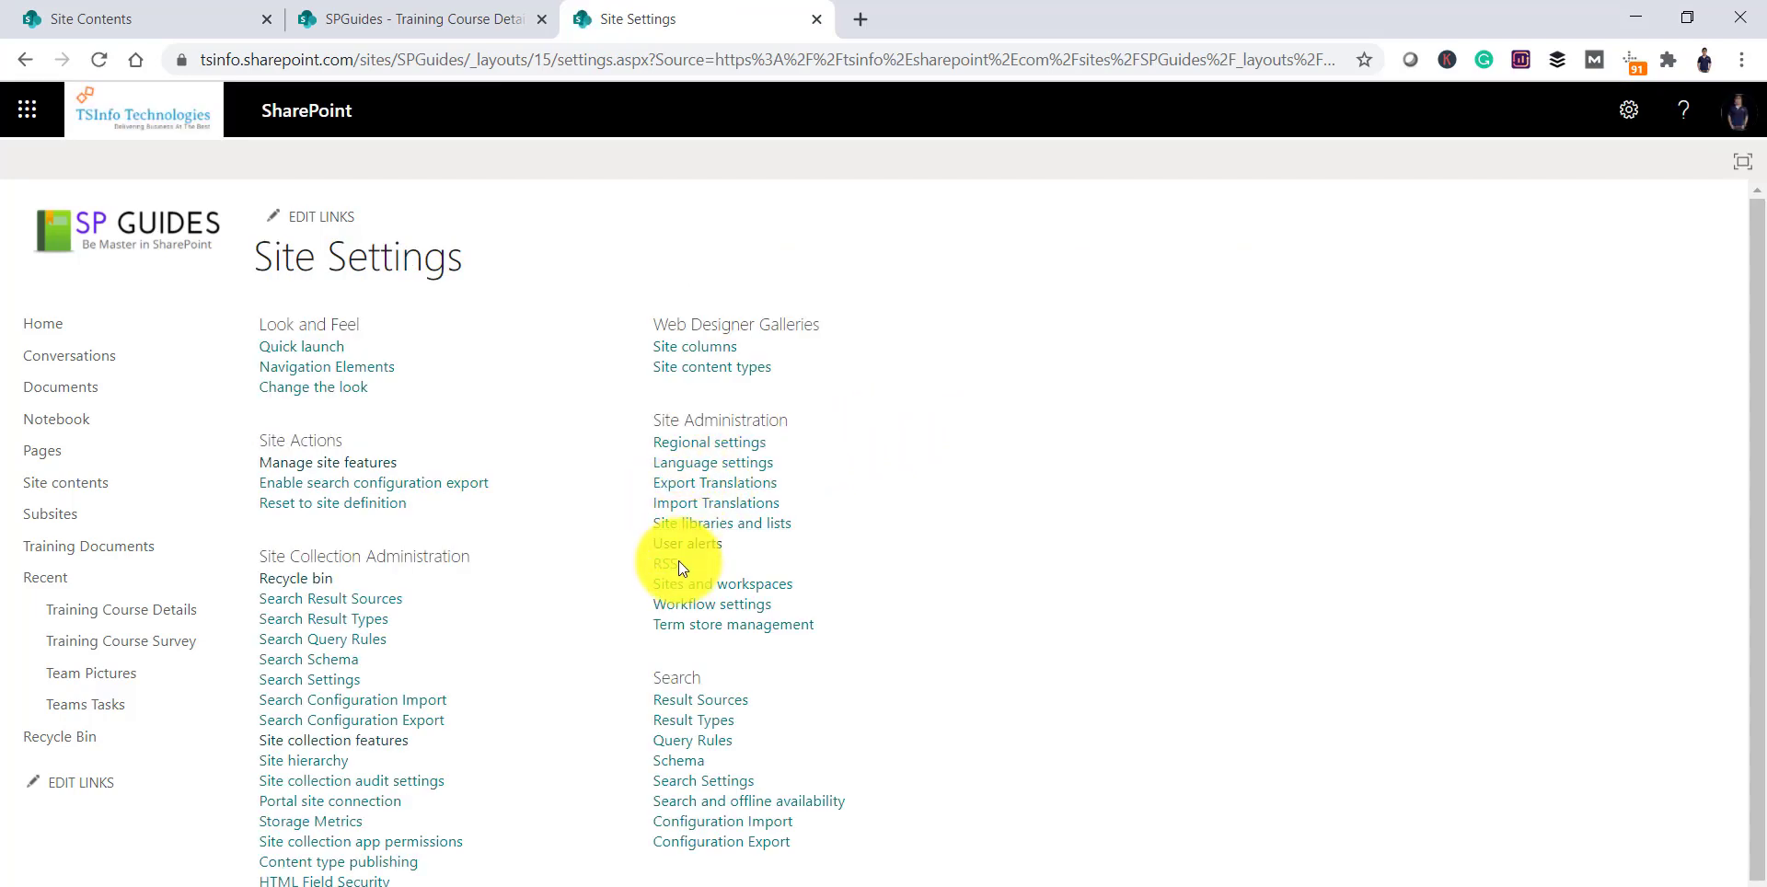
left_click_drag(656, 421, 797, 424)
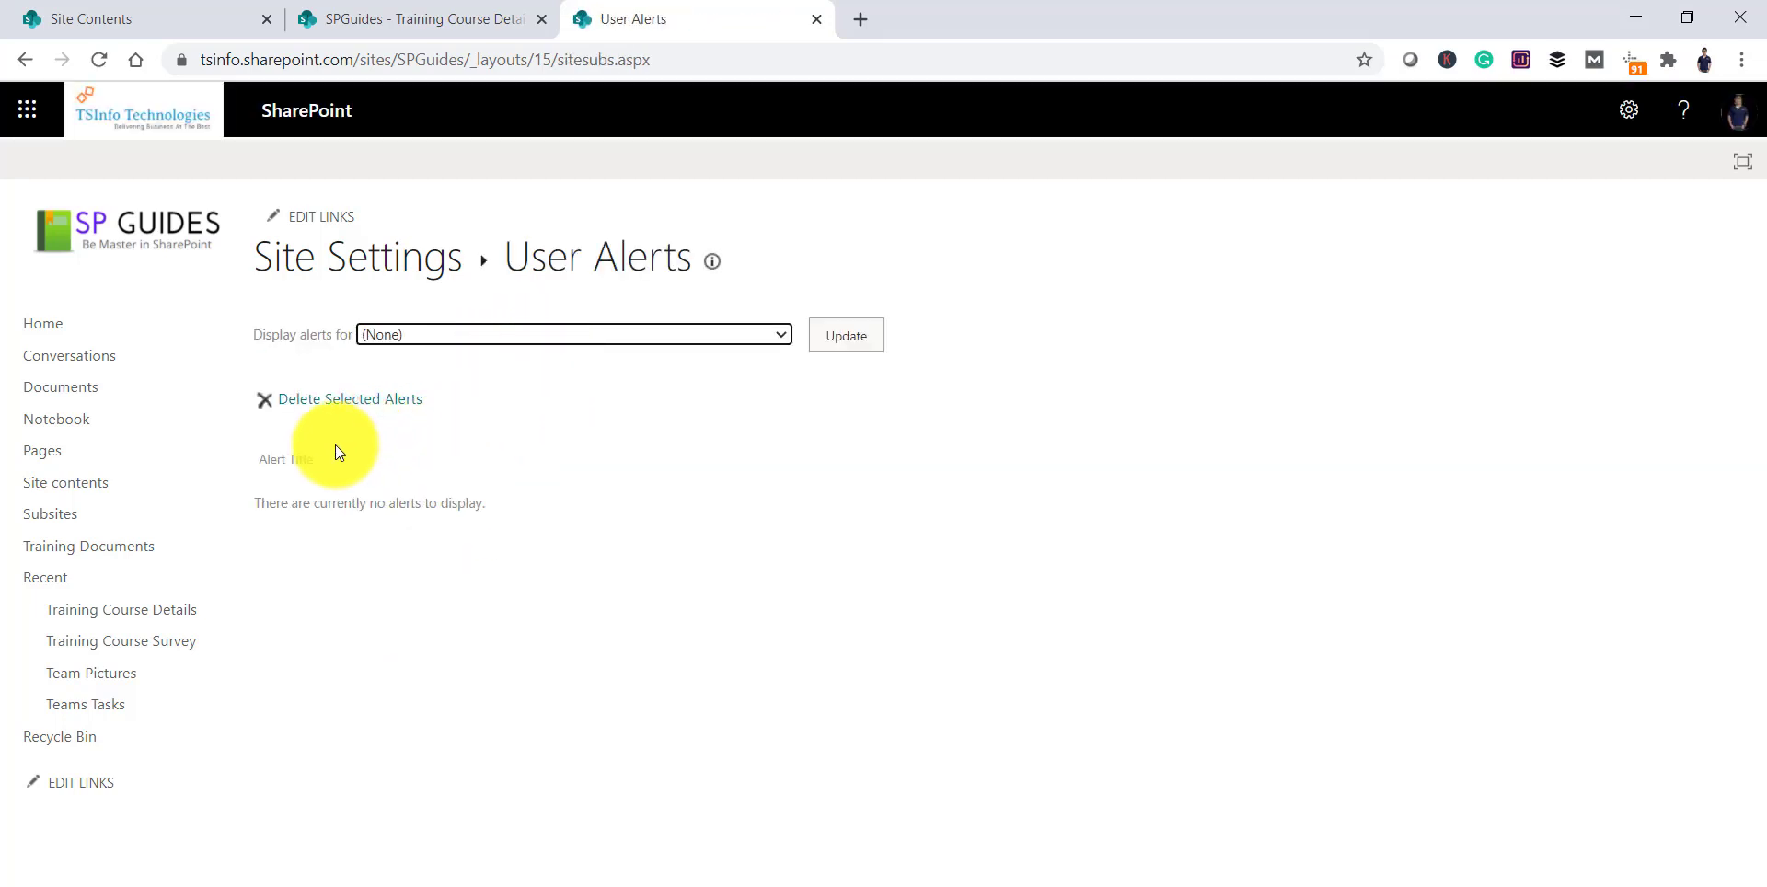
Step: Display the alerts of the listed user and select the Training Course Details alert
left_click(451, 337)
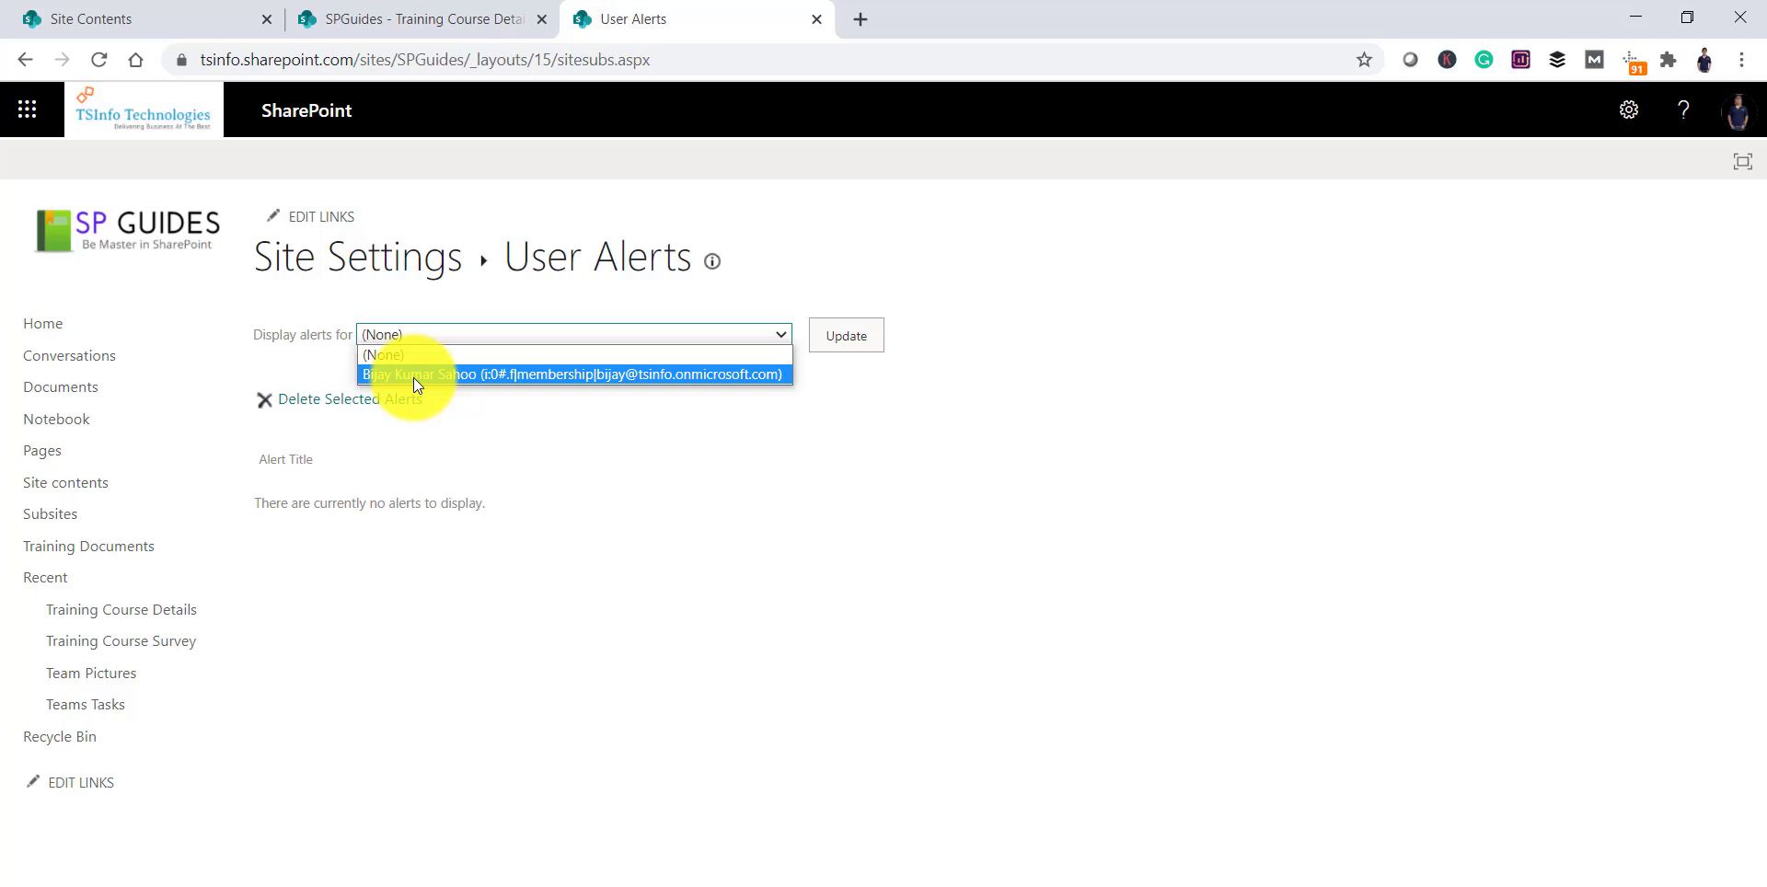
left_click(502, 377)
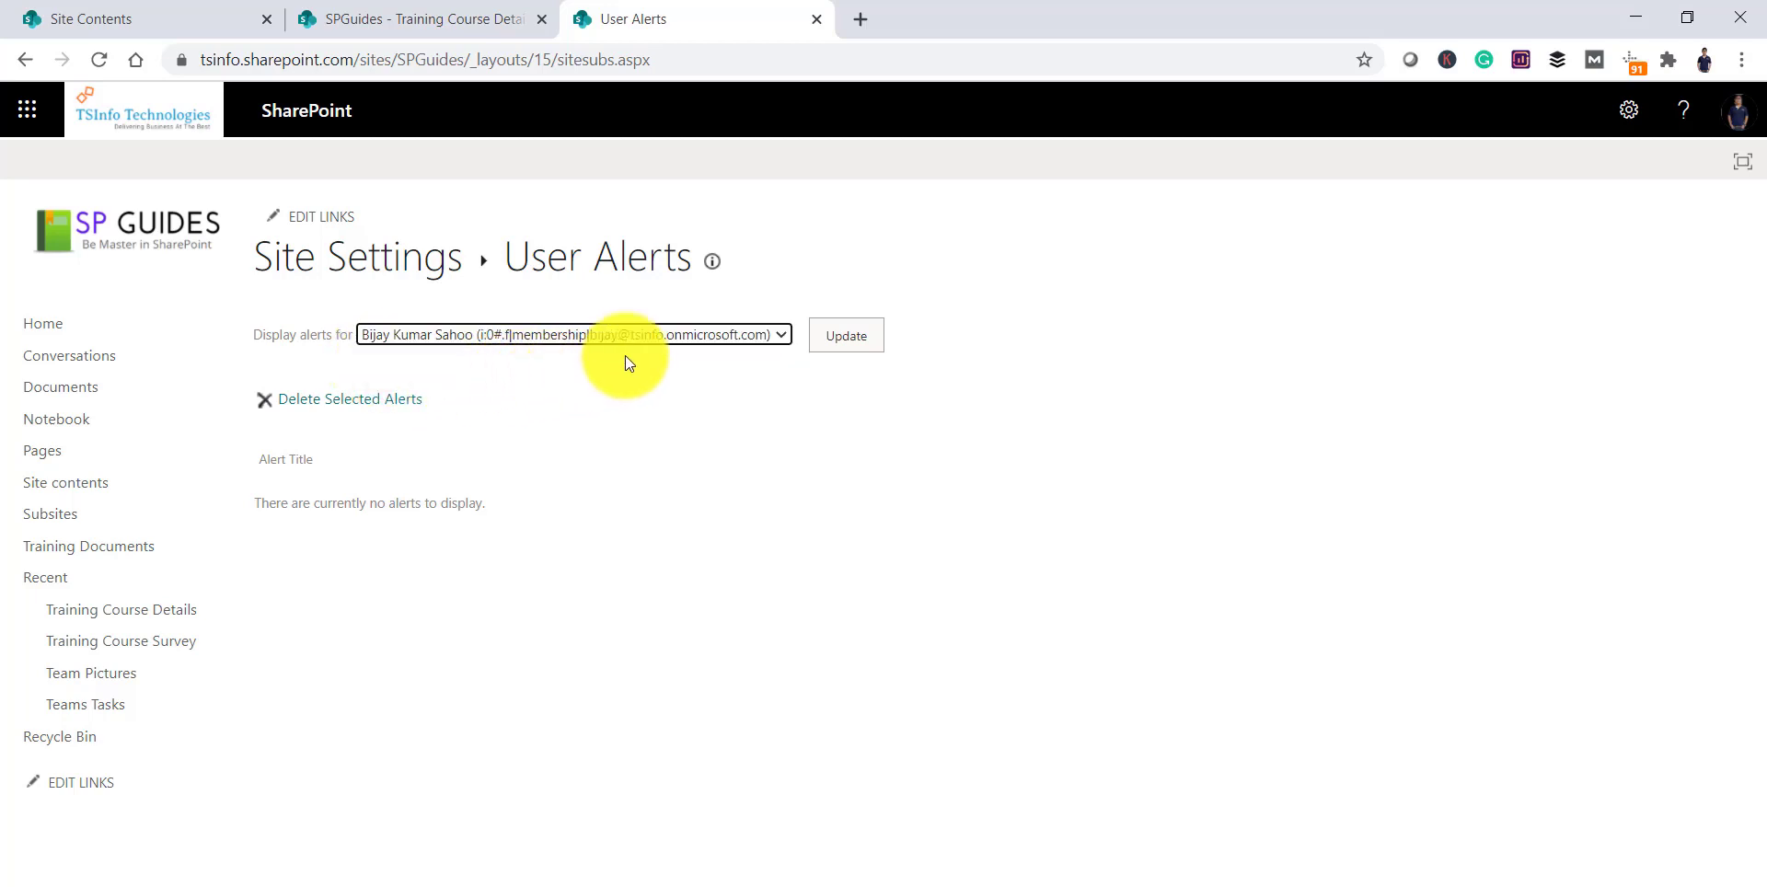
left_click(856, 342)
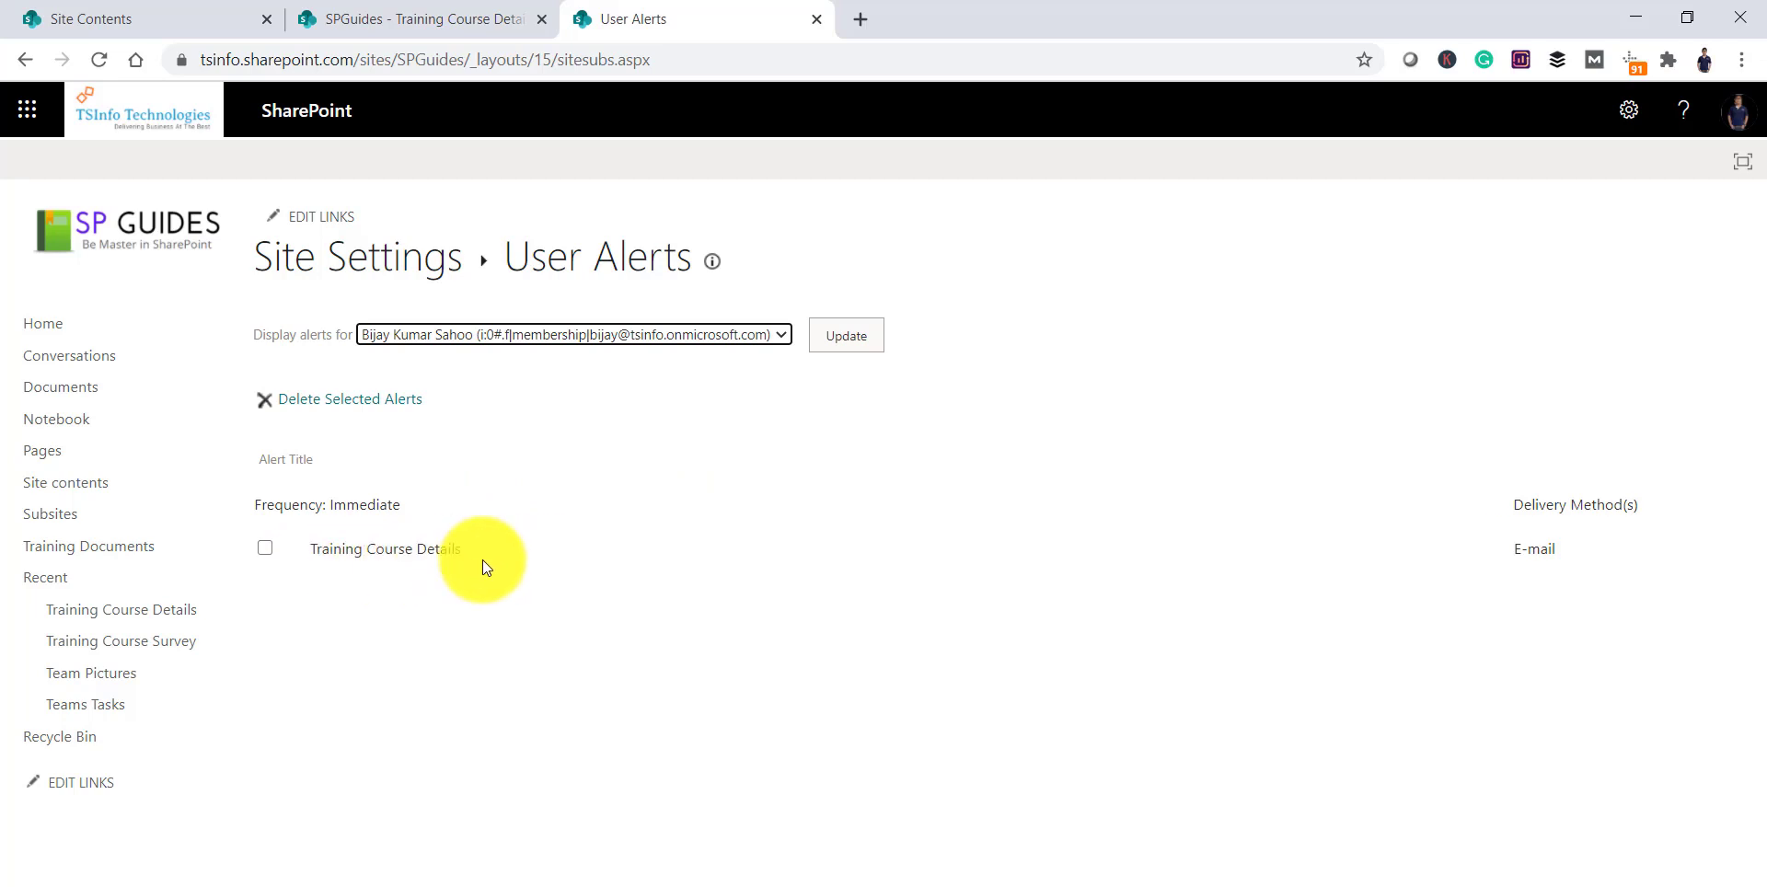
left_click(265, 549)
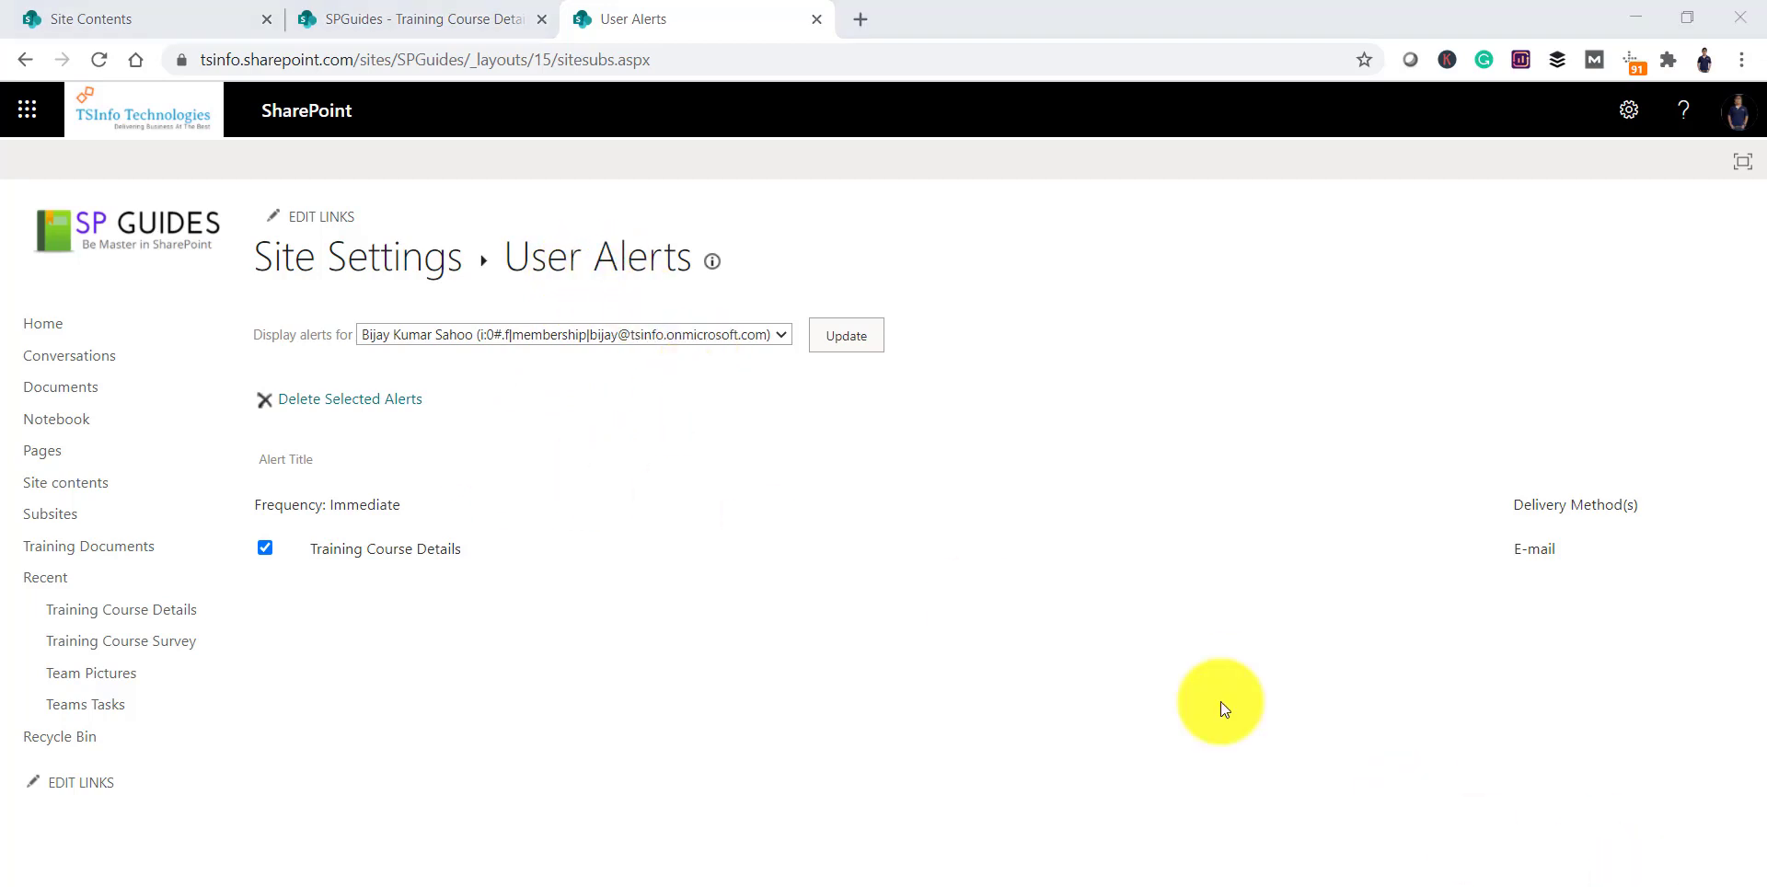
Step: In the Training Course Details list, rename the SPFX Training item to "SharePoint Framework Training" and save it
left_click(394, 16)
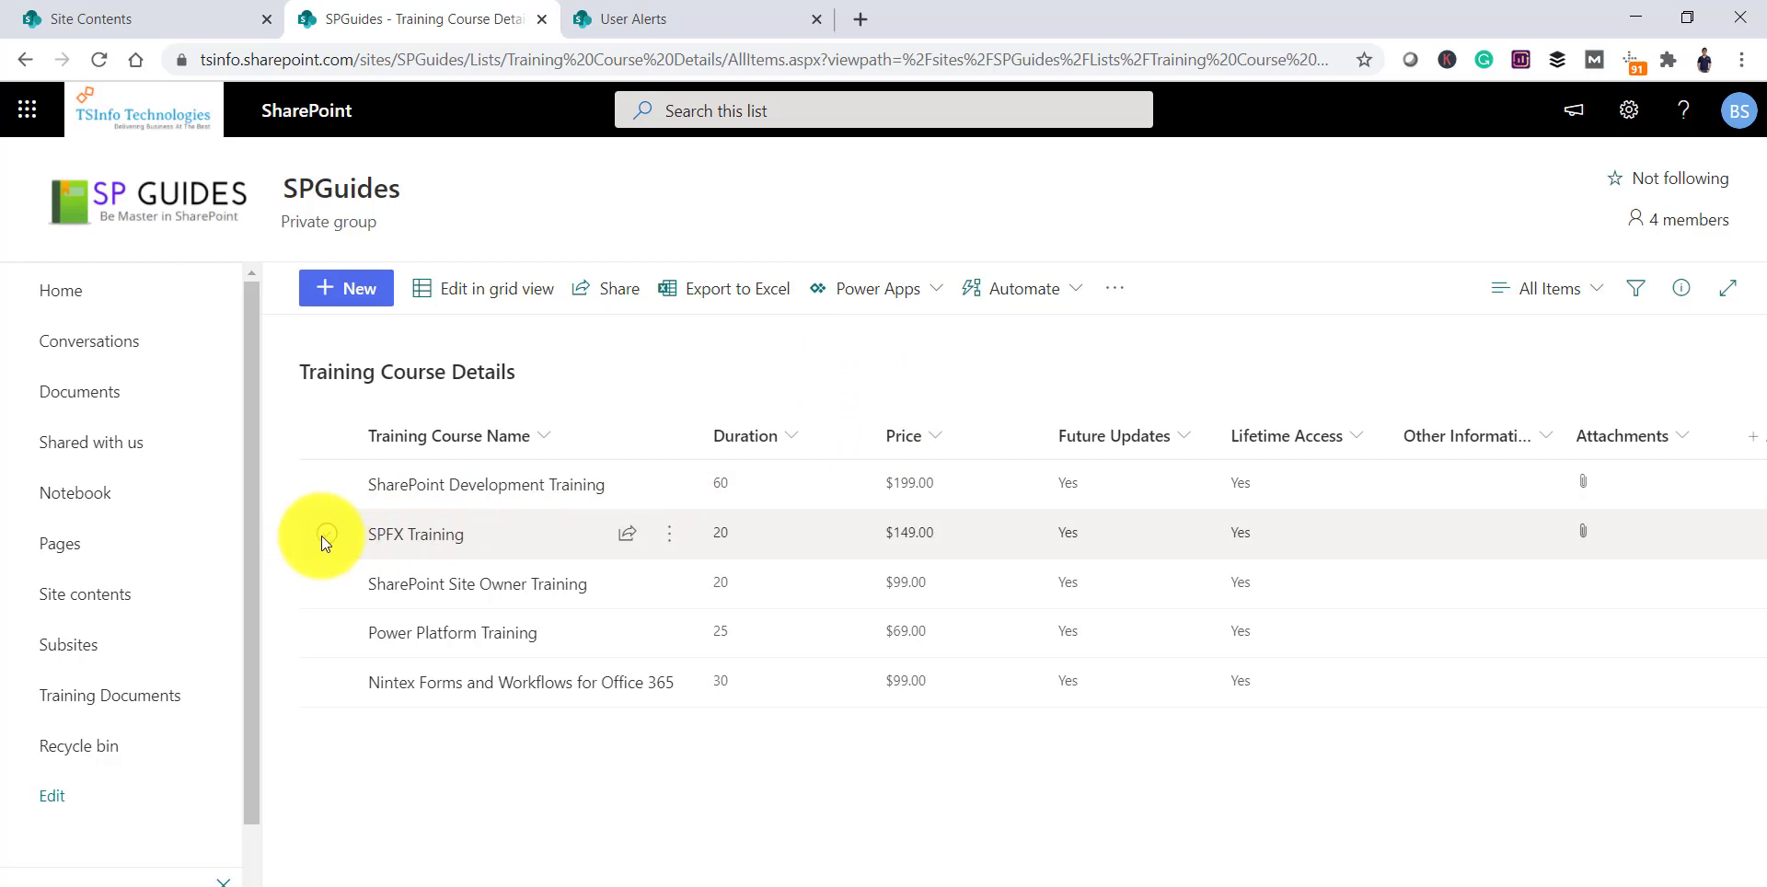
left_click(672, 541)
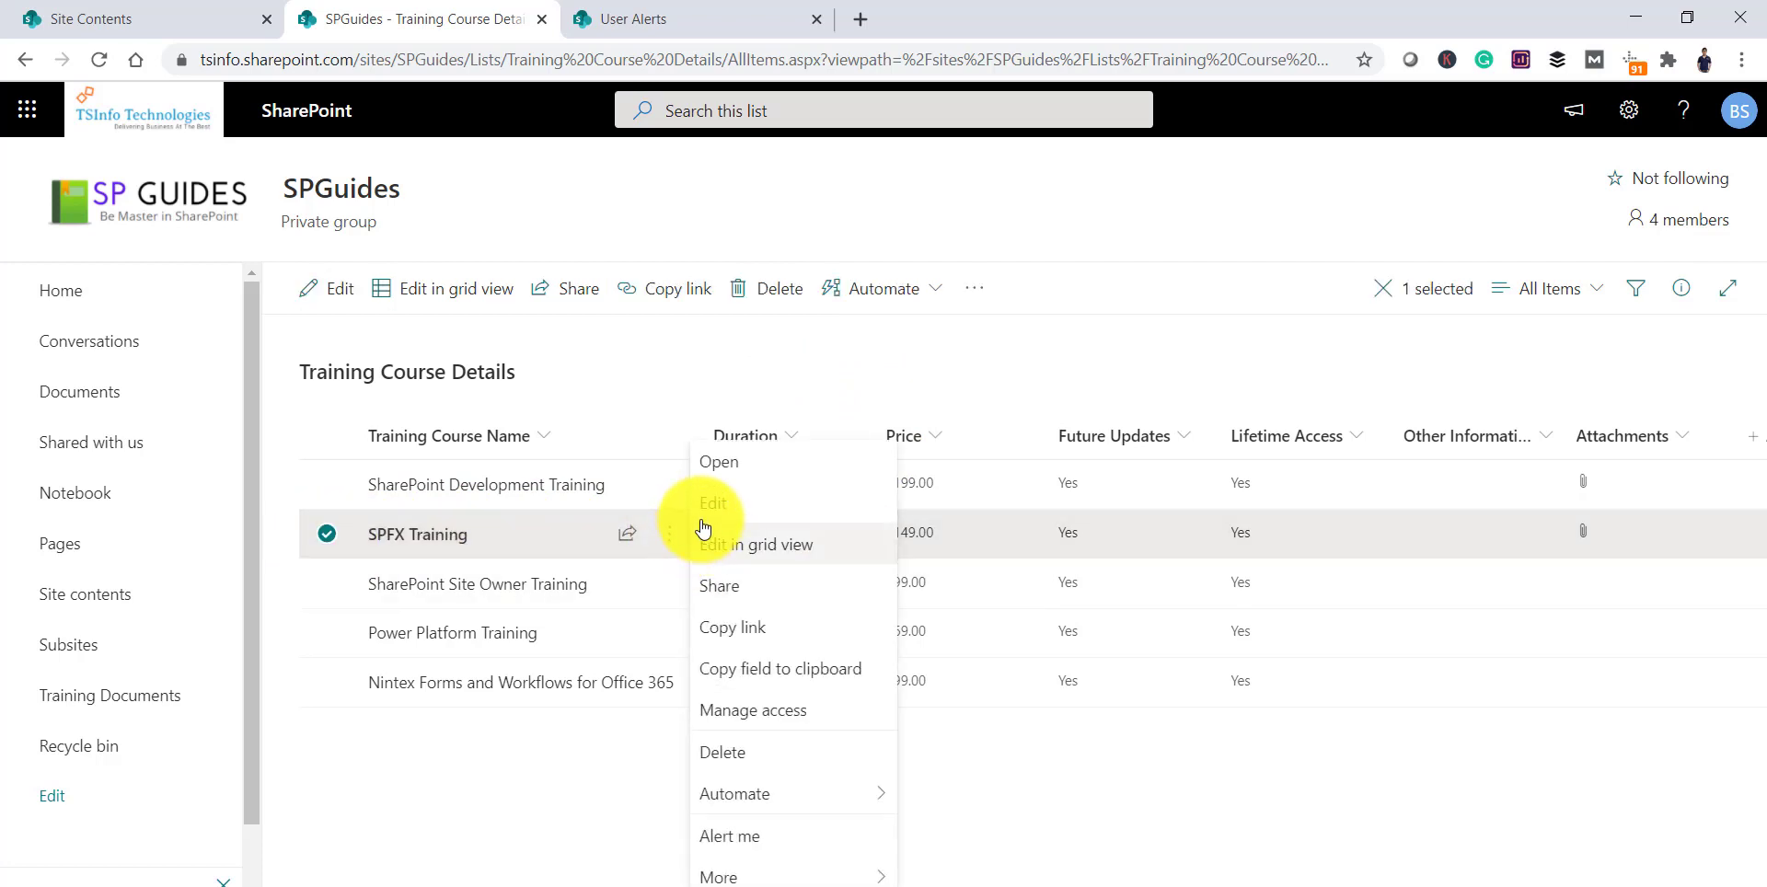
left_click(703, 514)
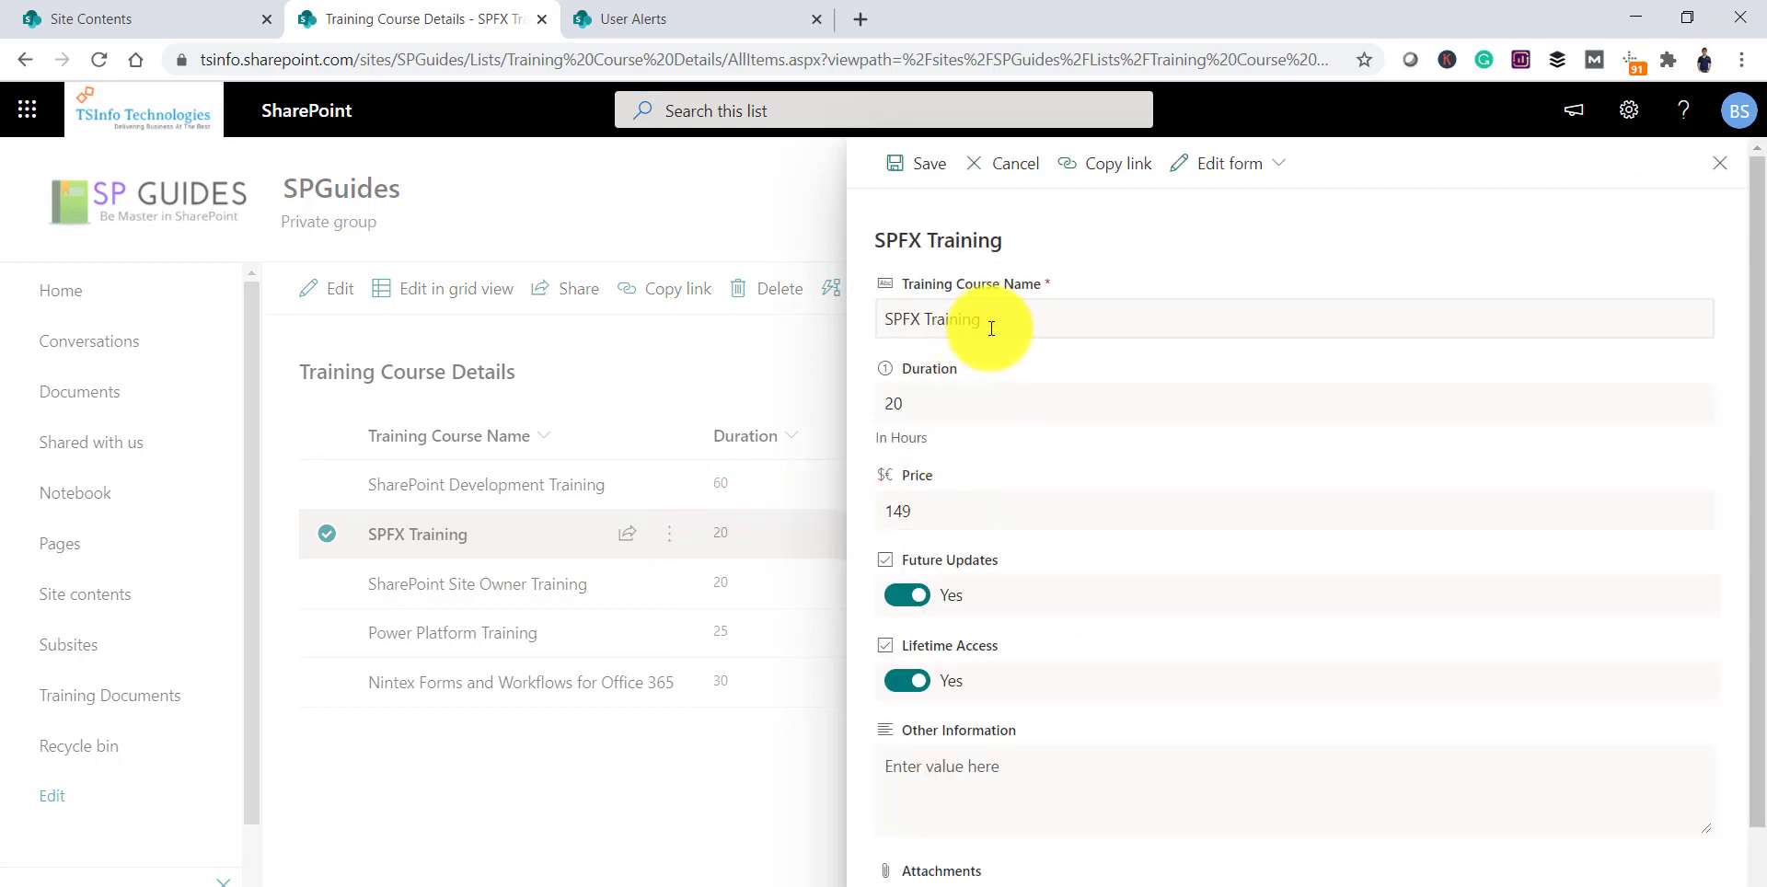
triple_click(985, 322)
left_click(897, 317)
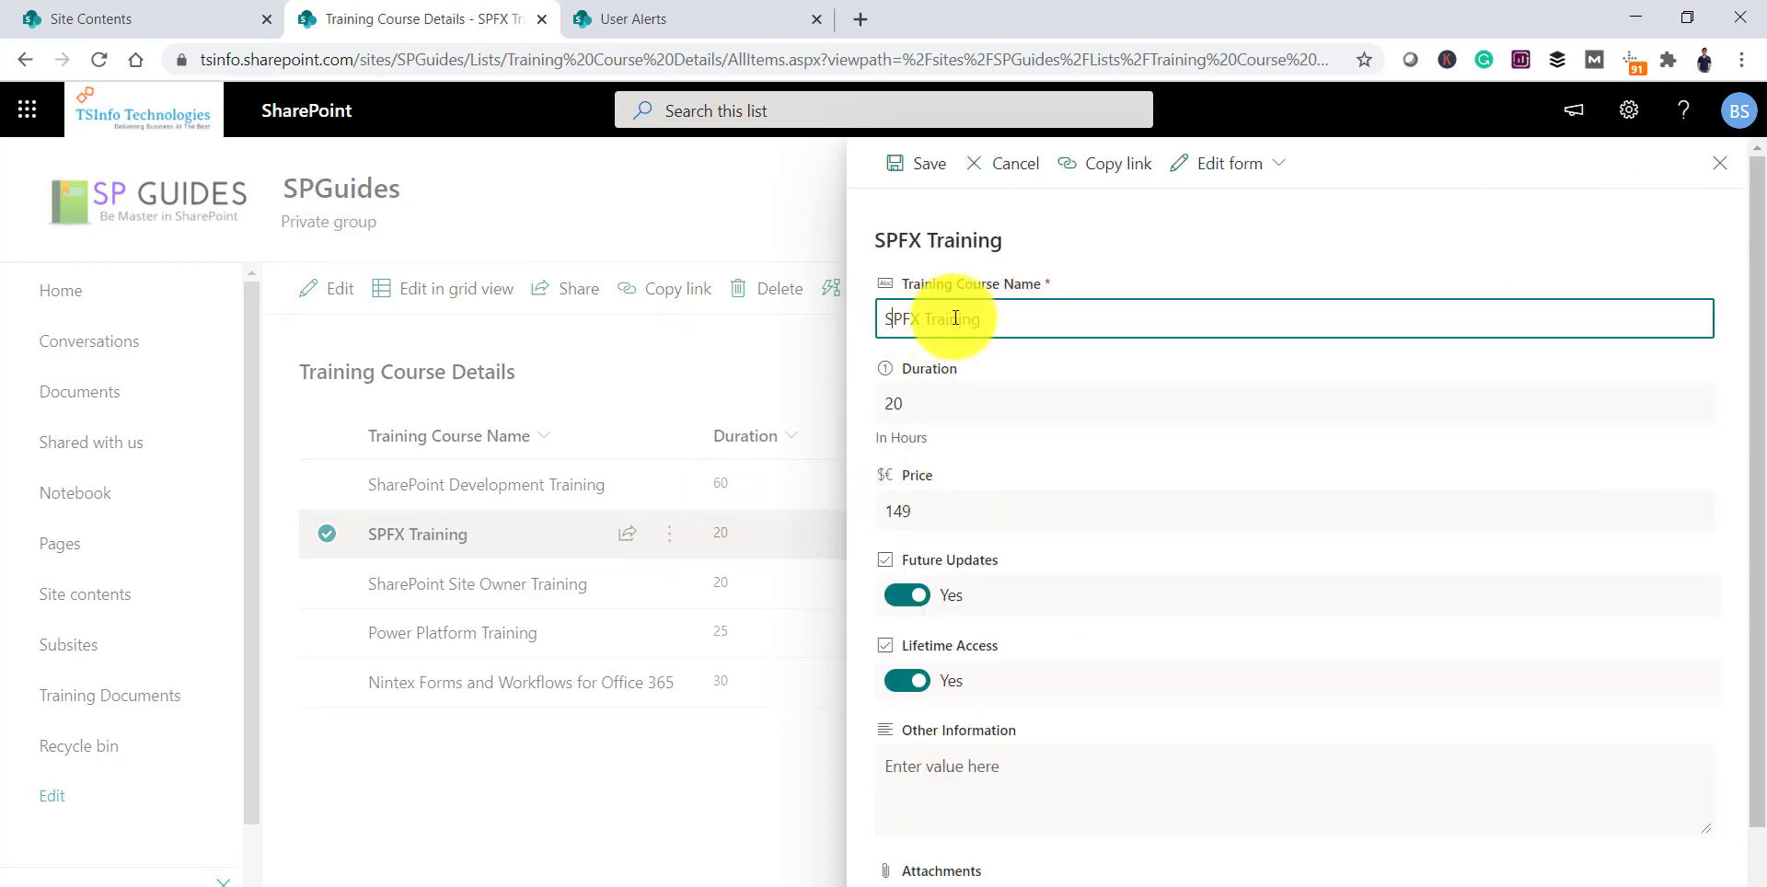
type("harePoint Framework")
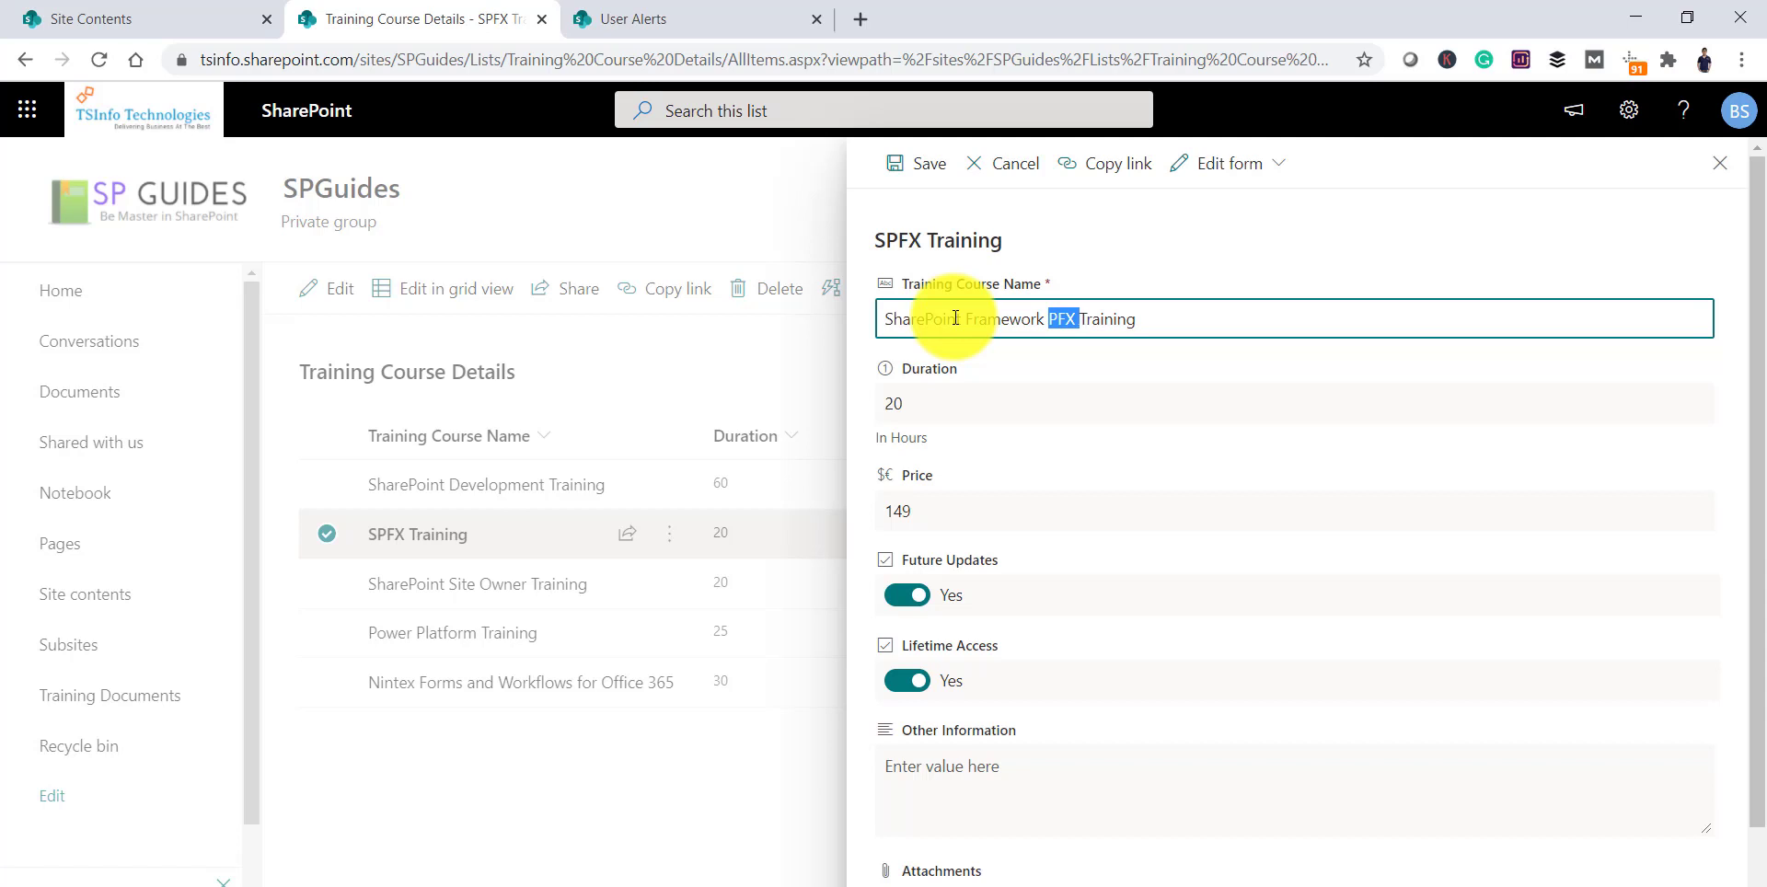
key("BackSpace")
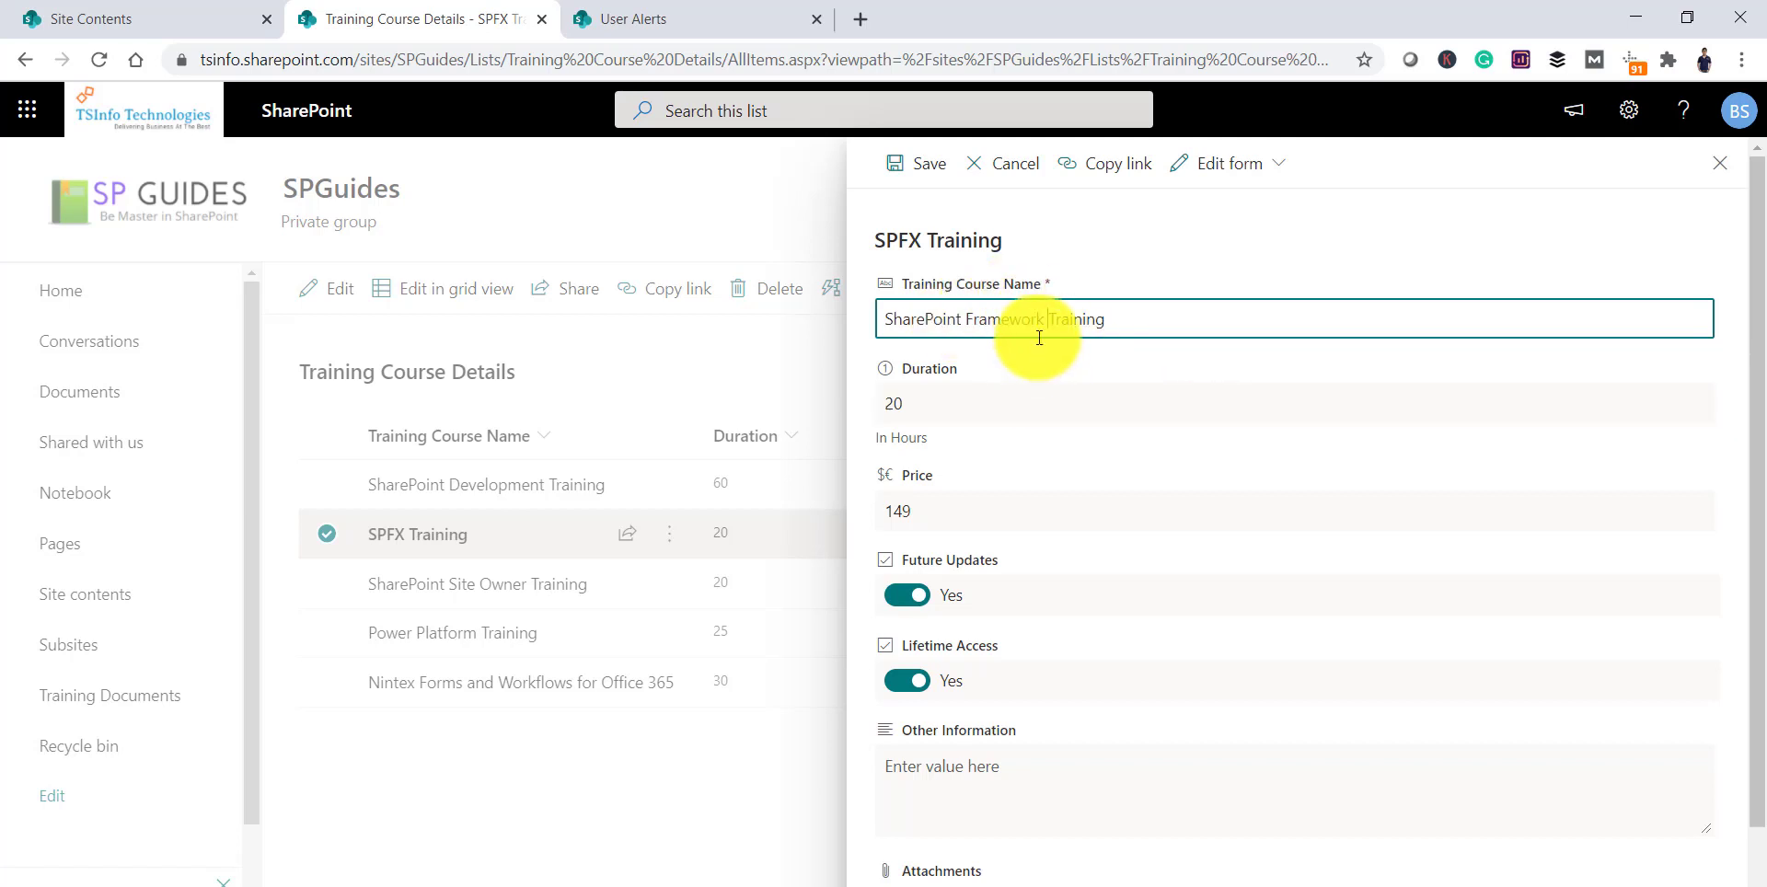
left_click(922, 166)
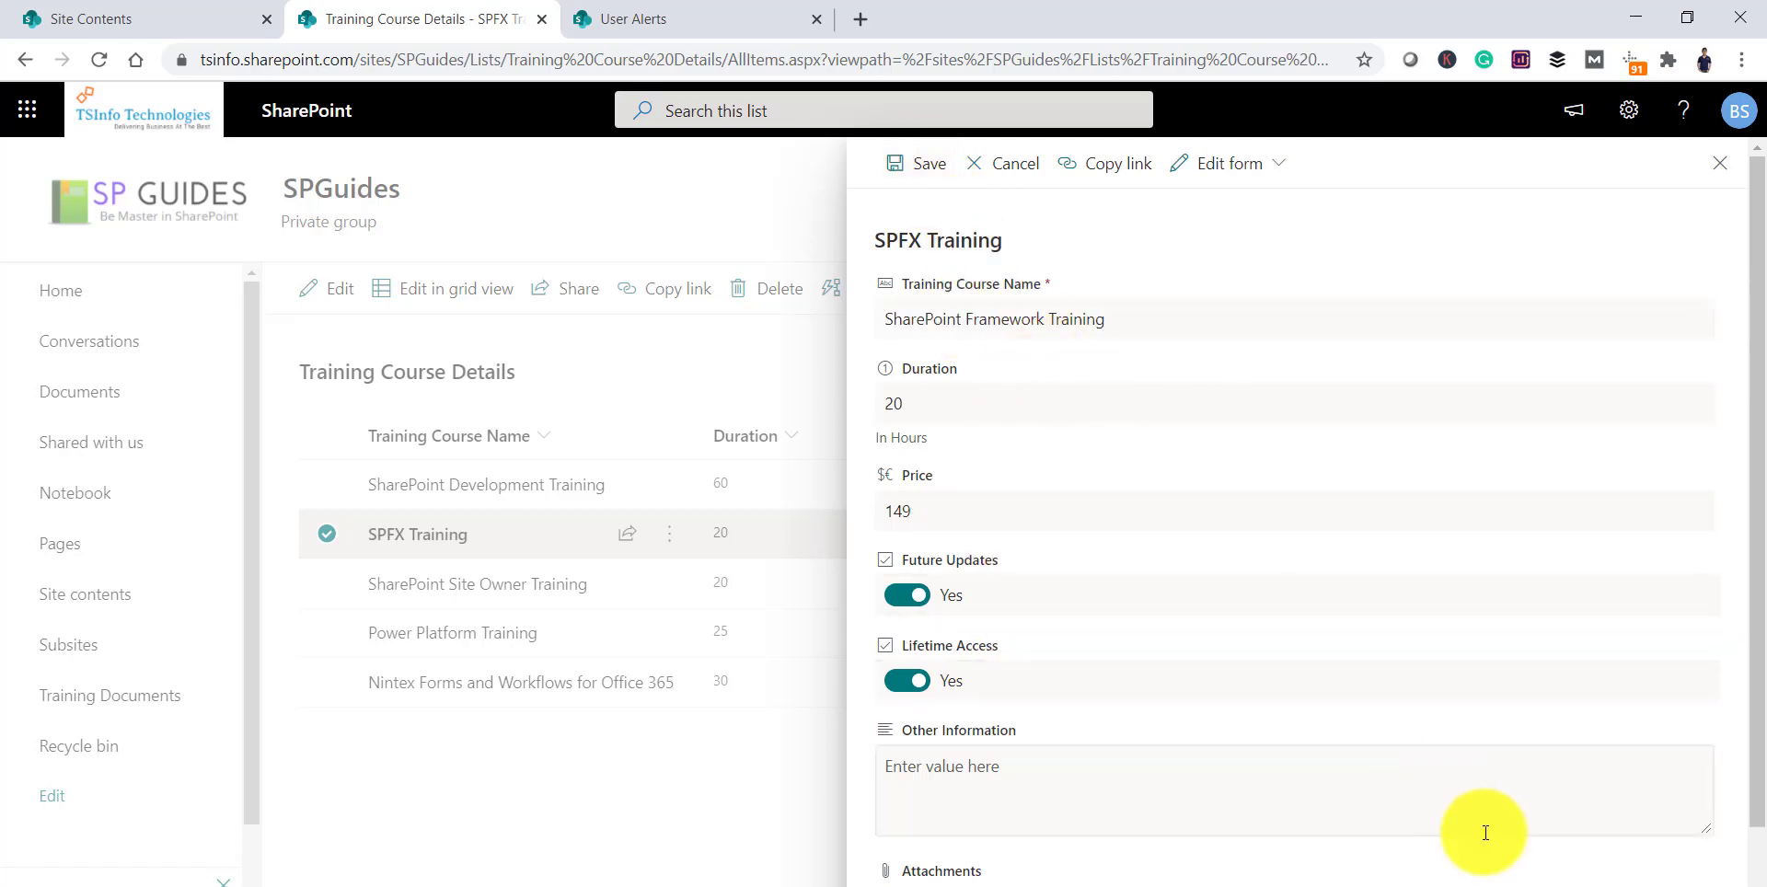
Step: Open Outlook in a new browser tab from the Office 365 apps
left_click(28, 109)
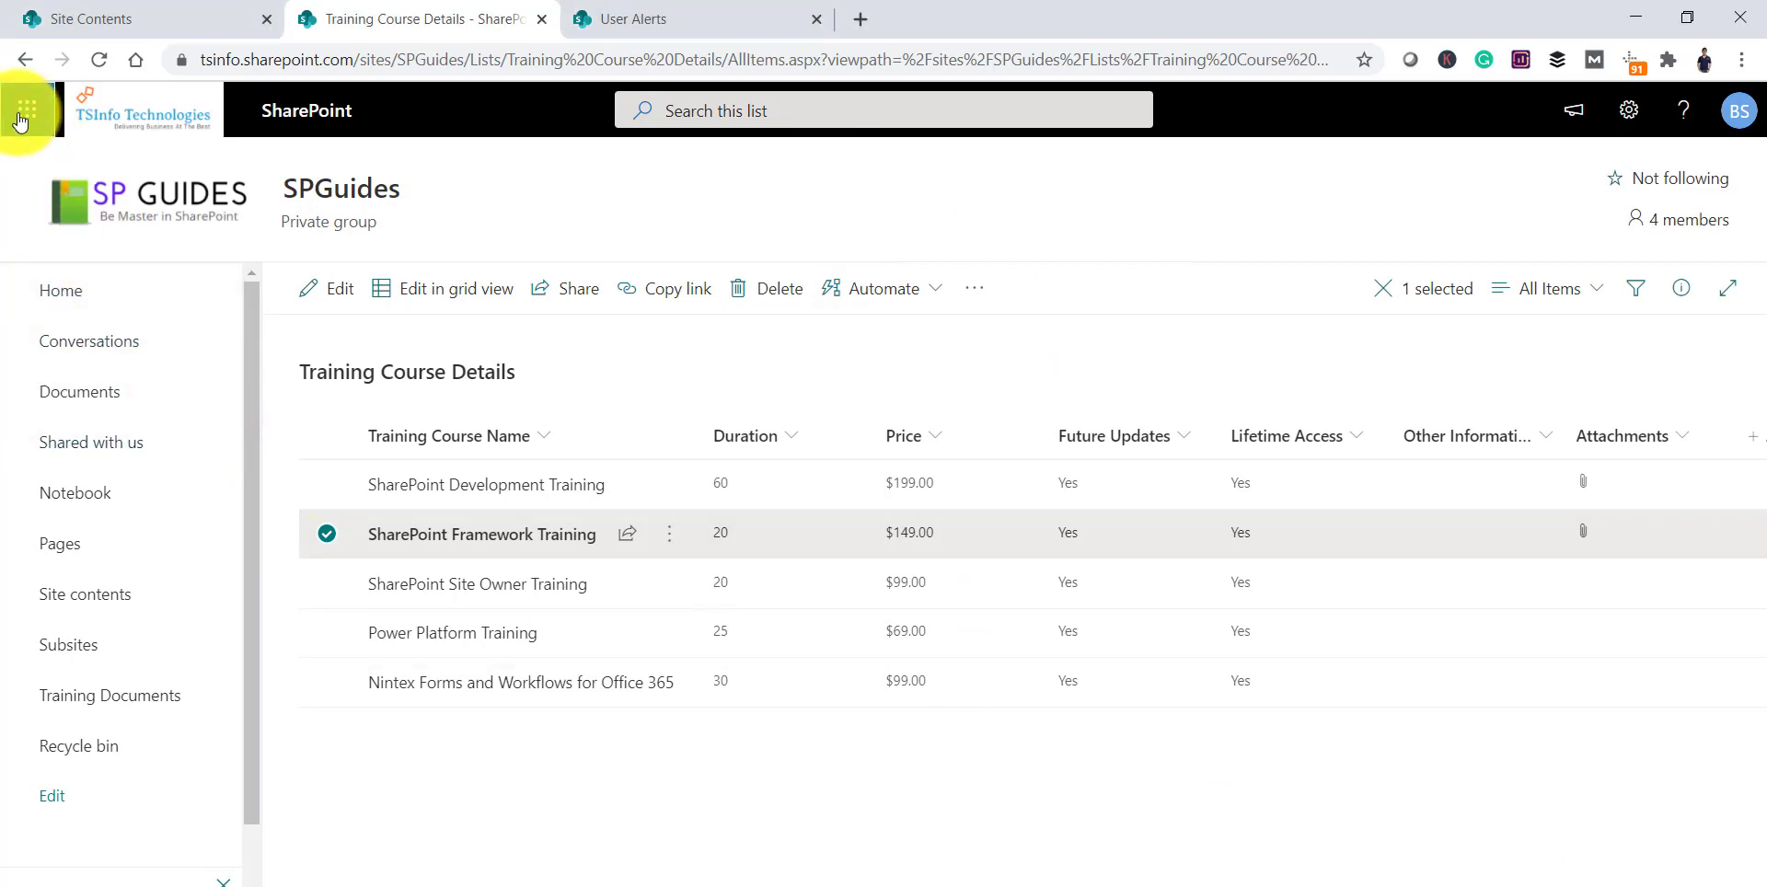
left_click(161, 259)
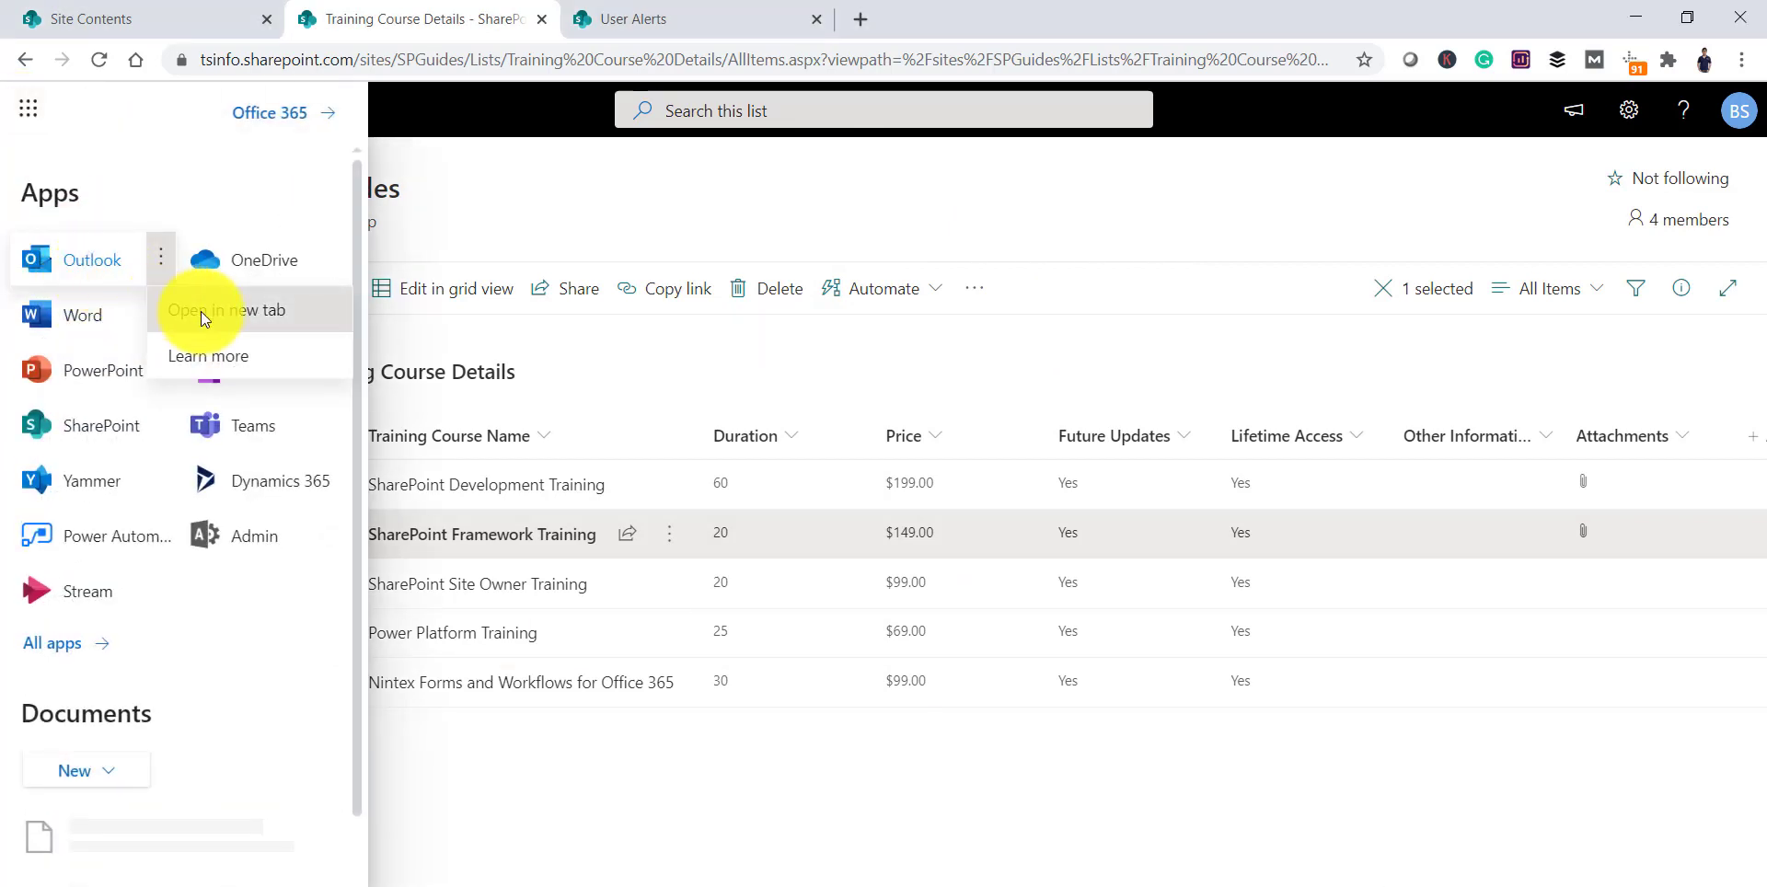
left_click(201, 311)
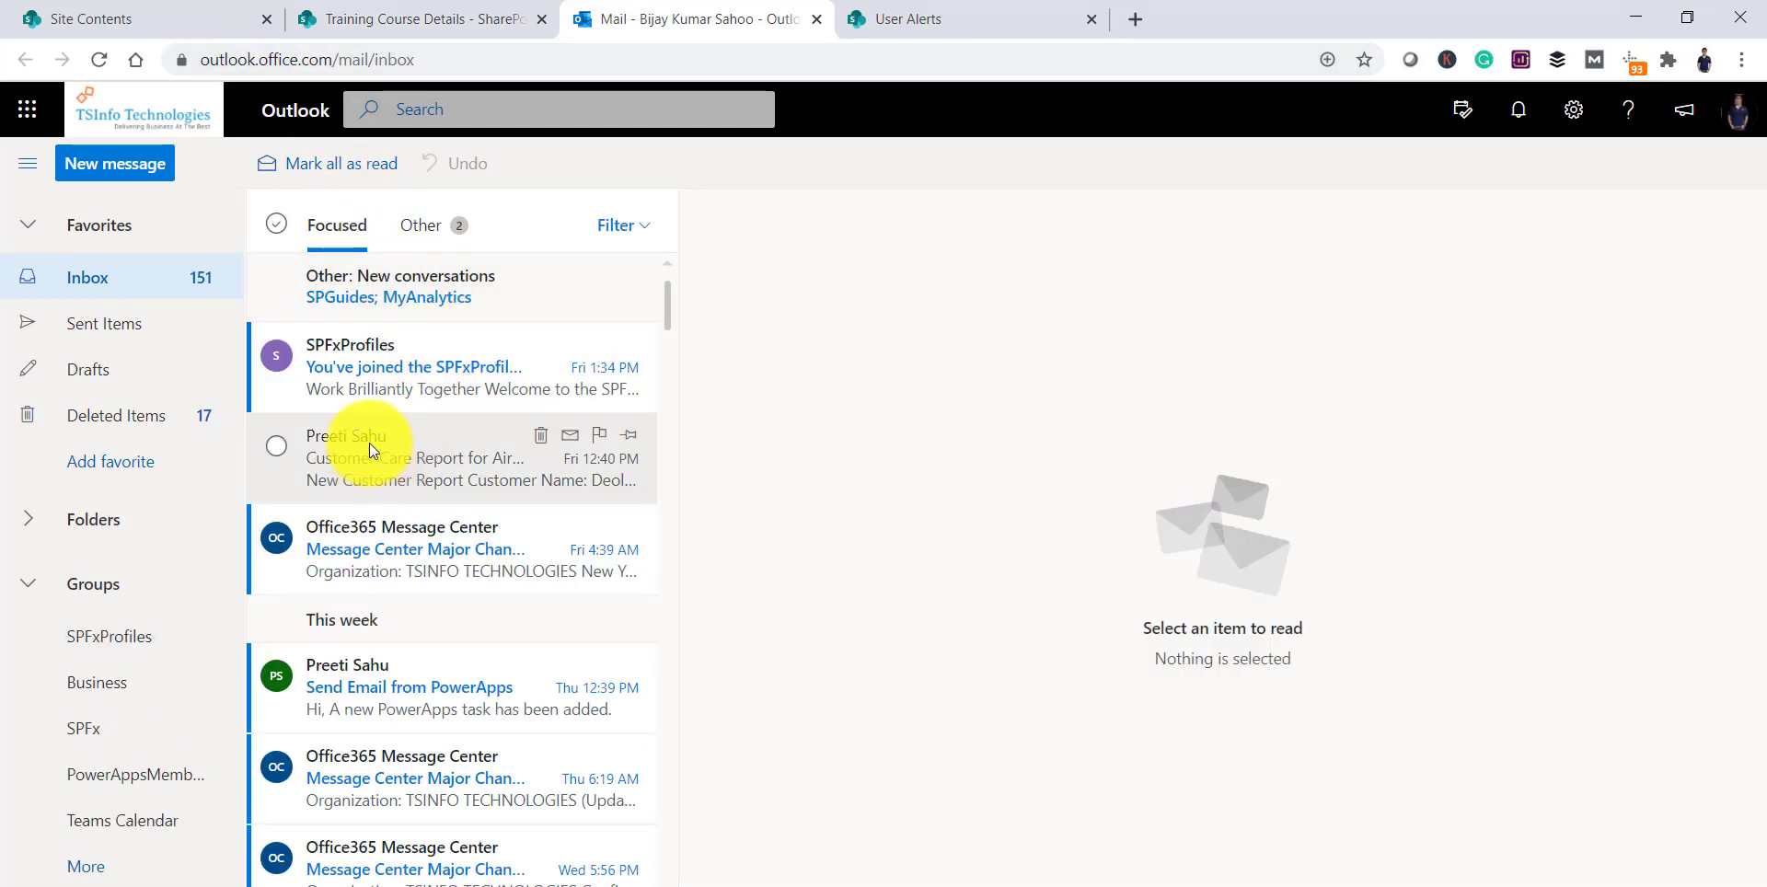
Step: Open the SPGuides message among the Other inbox mail and read its text about the list alert
left_click(403, 232)
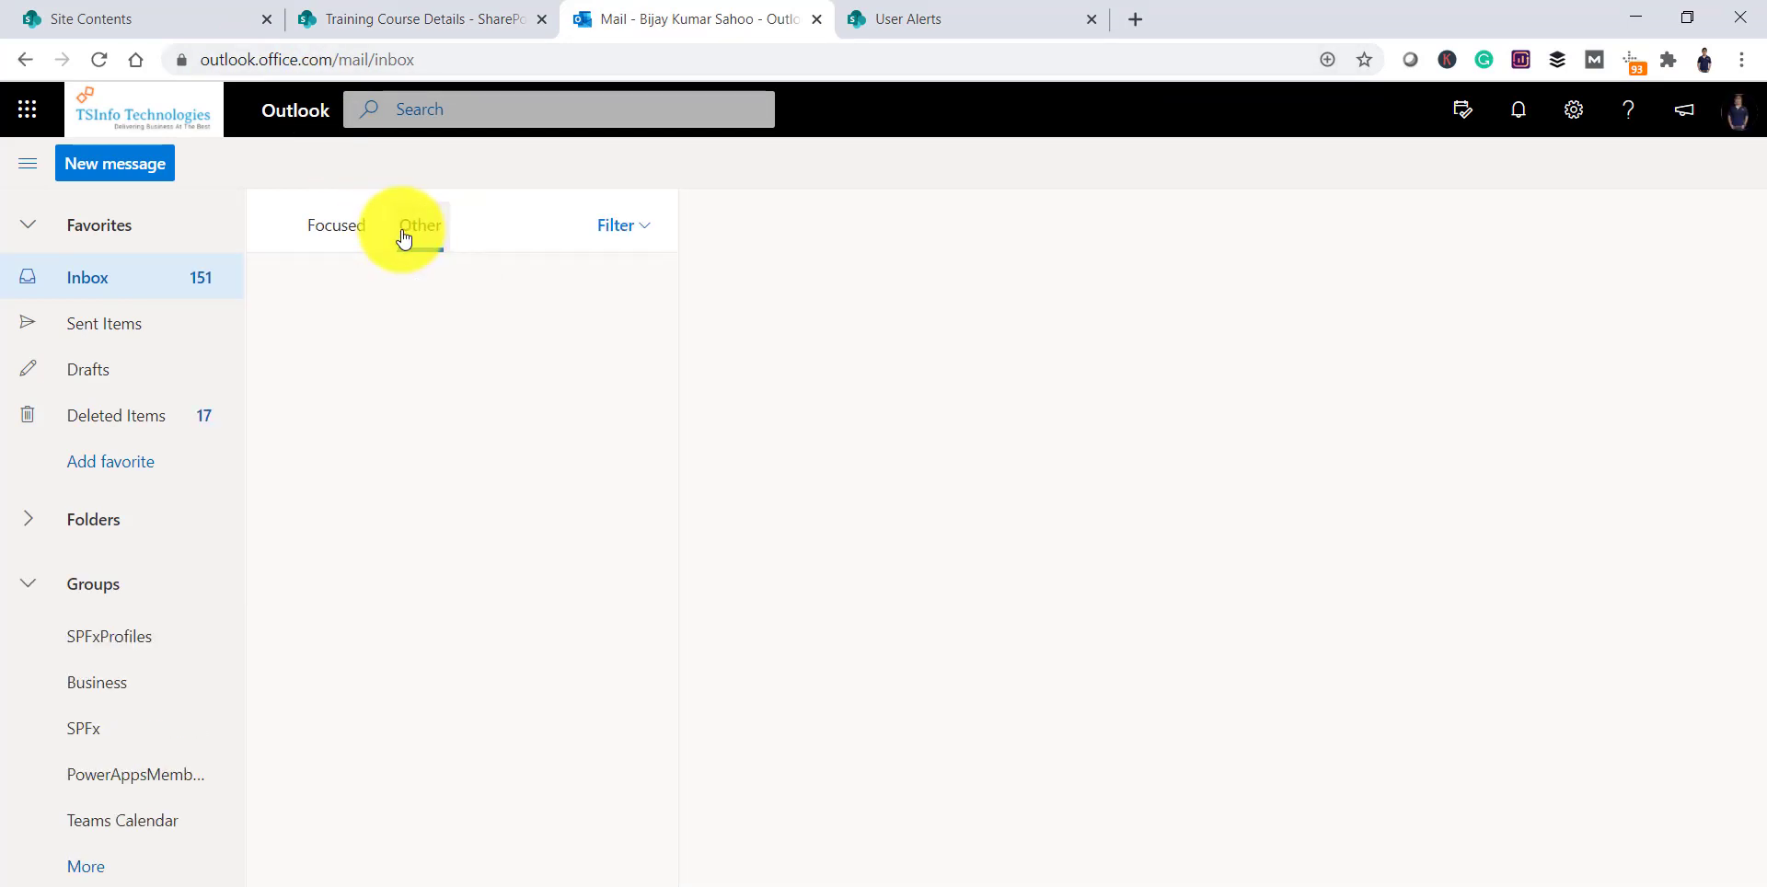
left_click(393, 307)
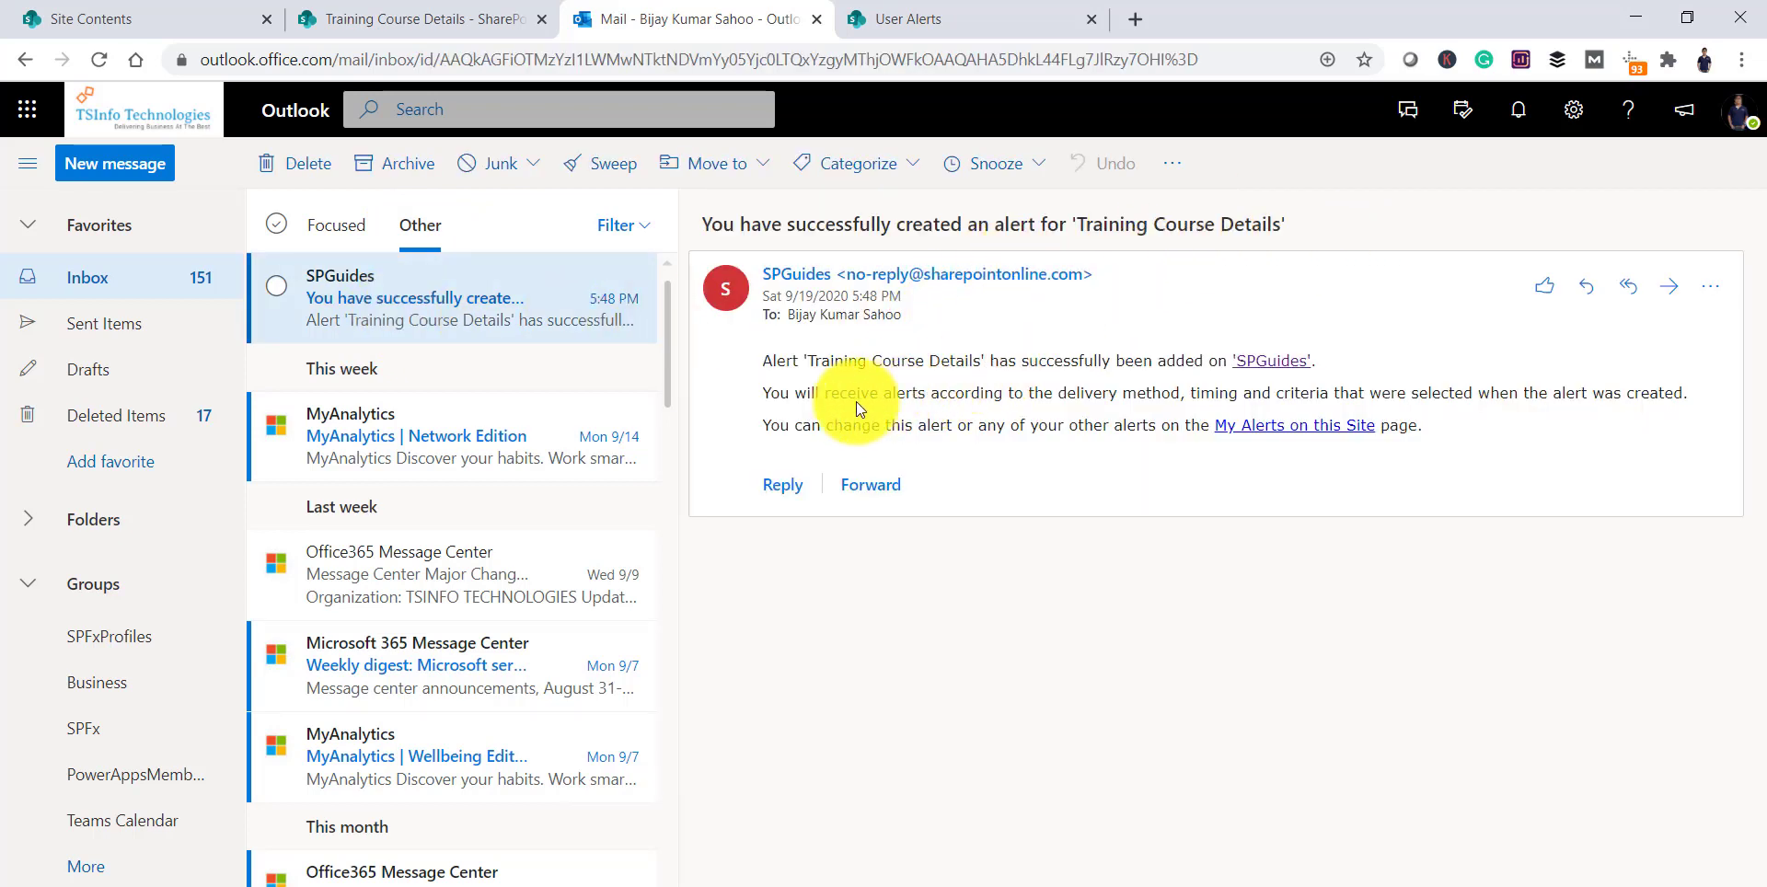
left_click_drag(838, 393, 1105, 393)
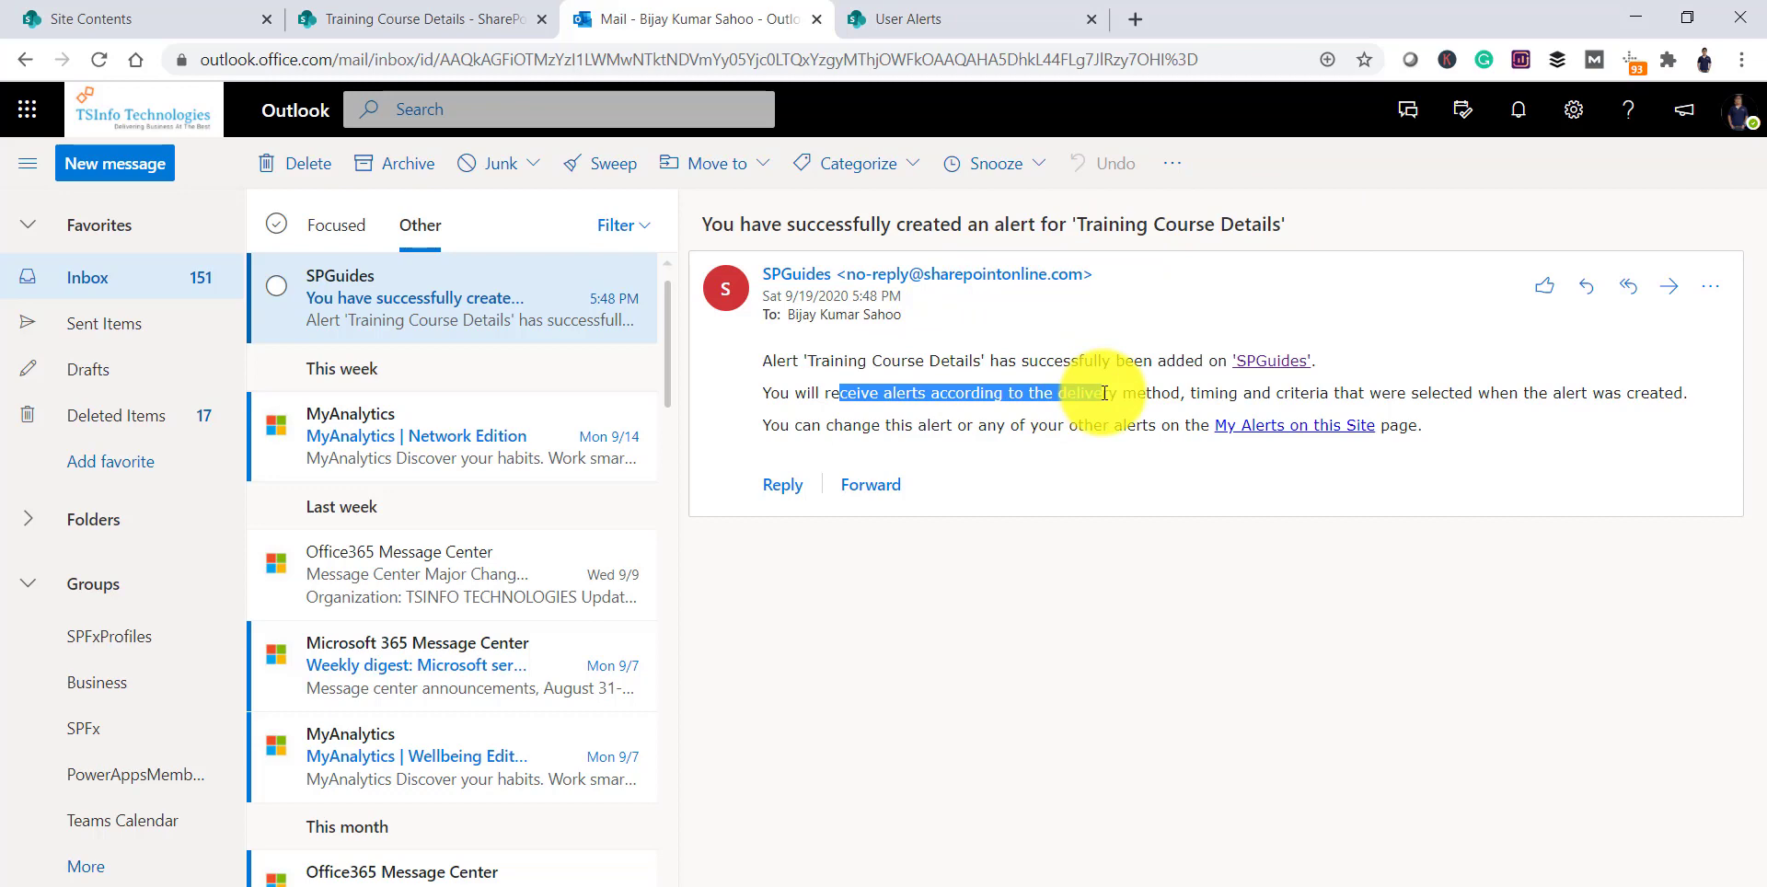
Step: Check the Focused and Other inbox views for a new alert e-mail, reload the mailbox, and return to the Other messages
left_click(340, 224)
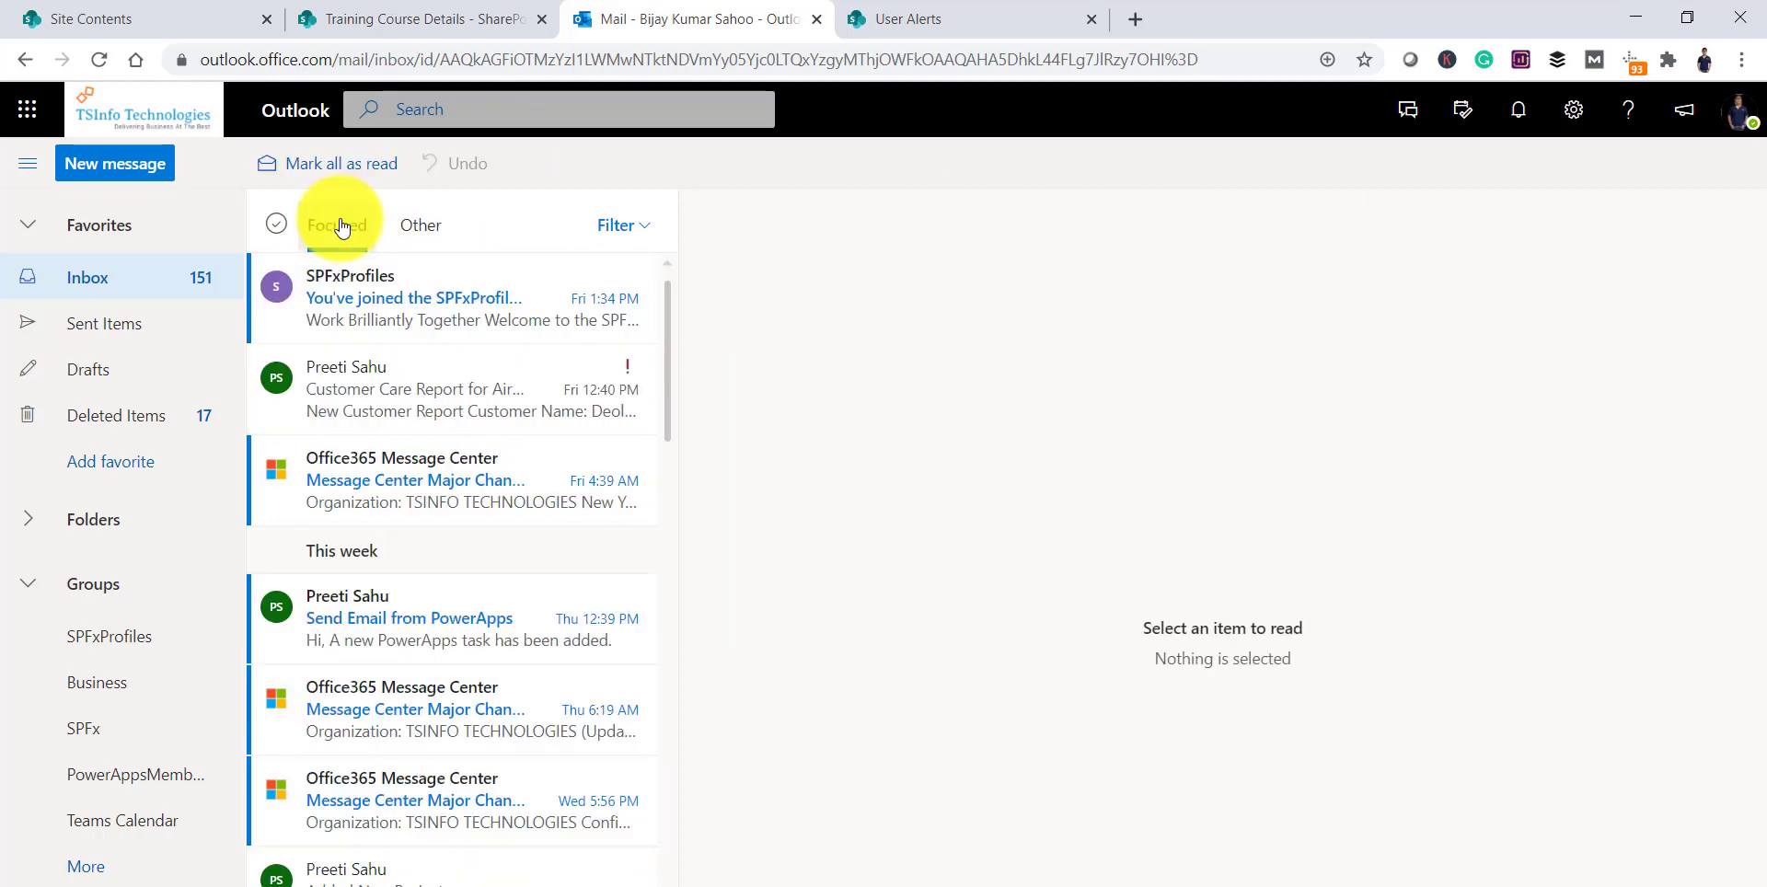
left_click(379, 304)
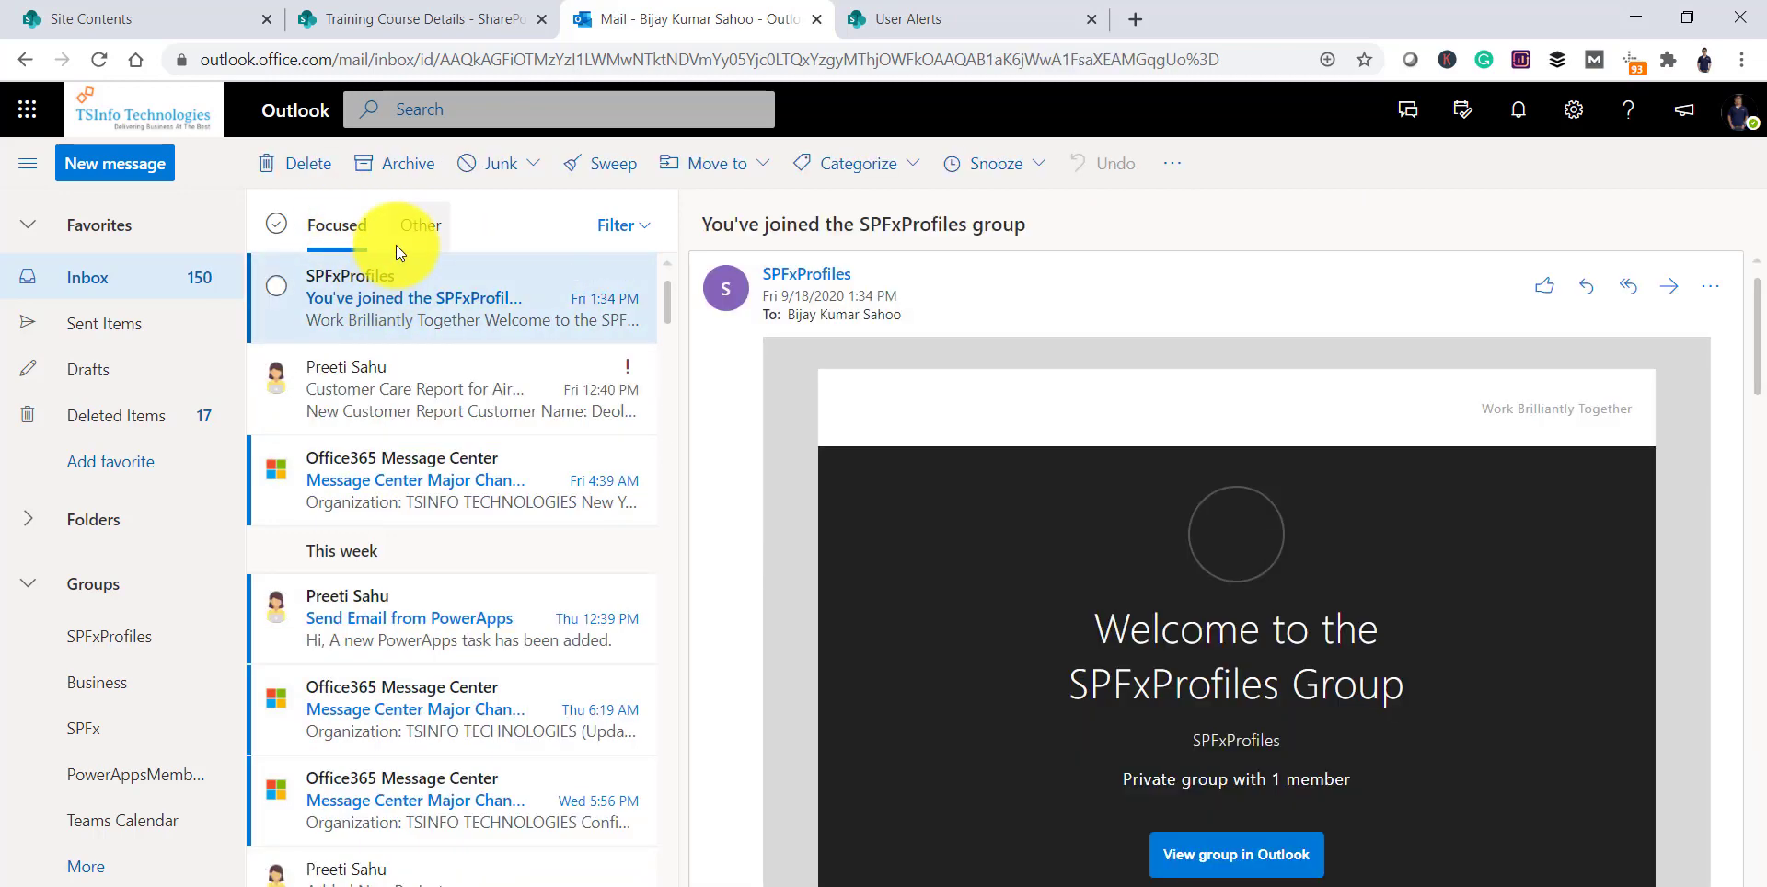
left_click(407, 232)
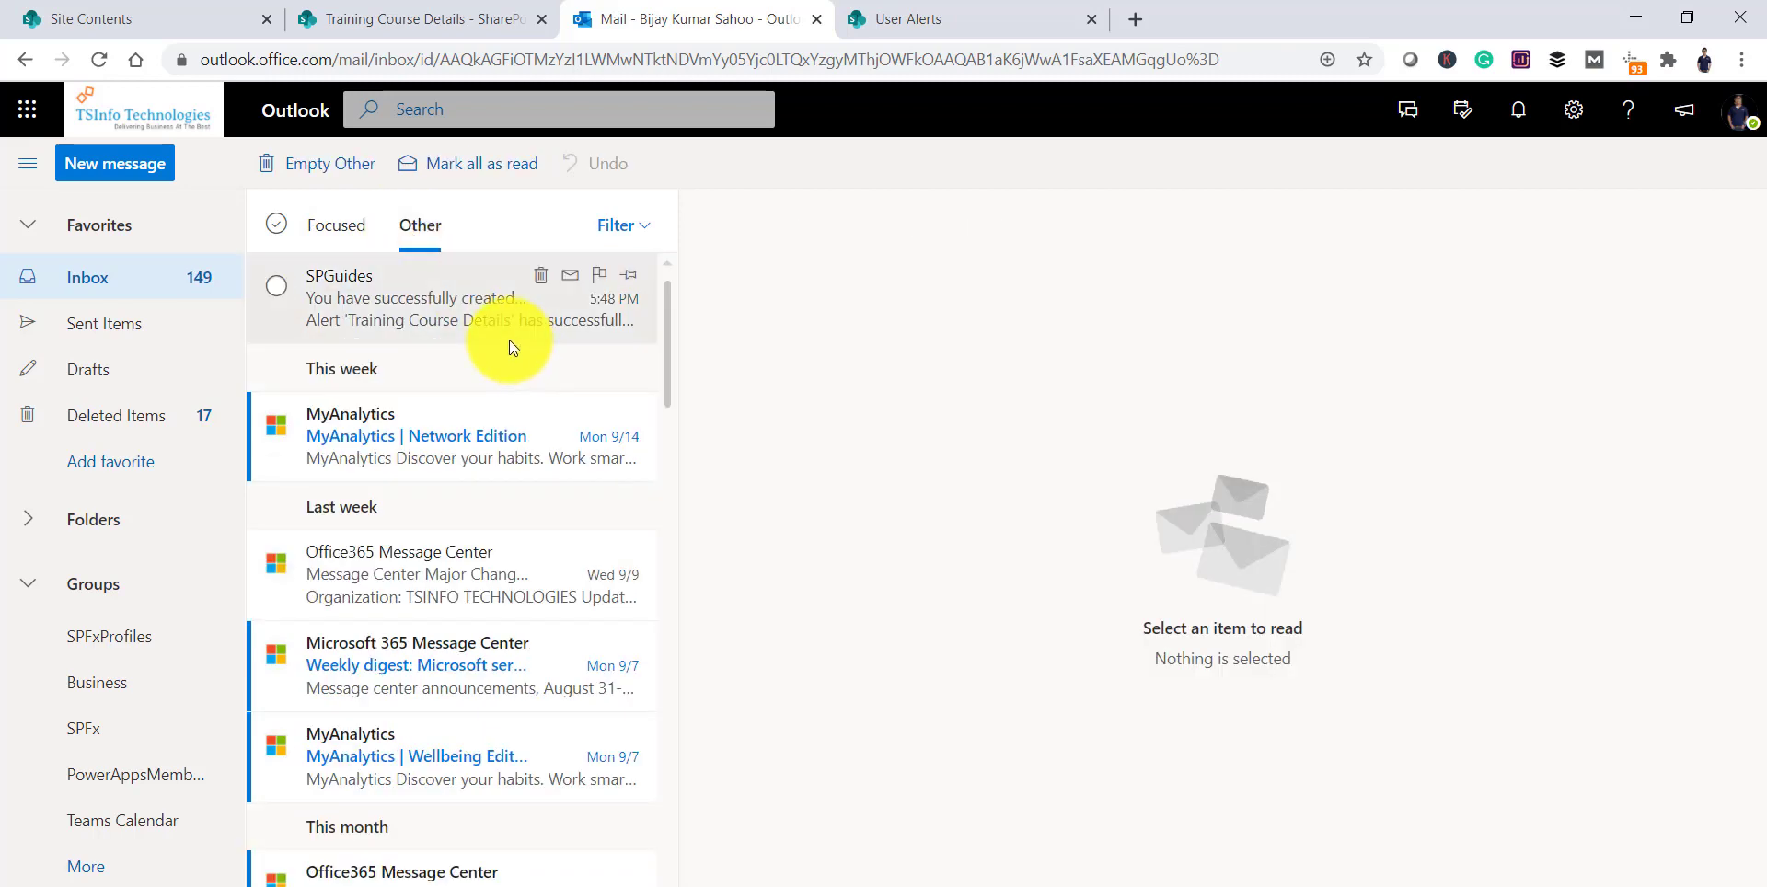
left_click(489, 59)
key("Return")
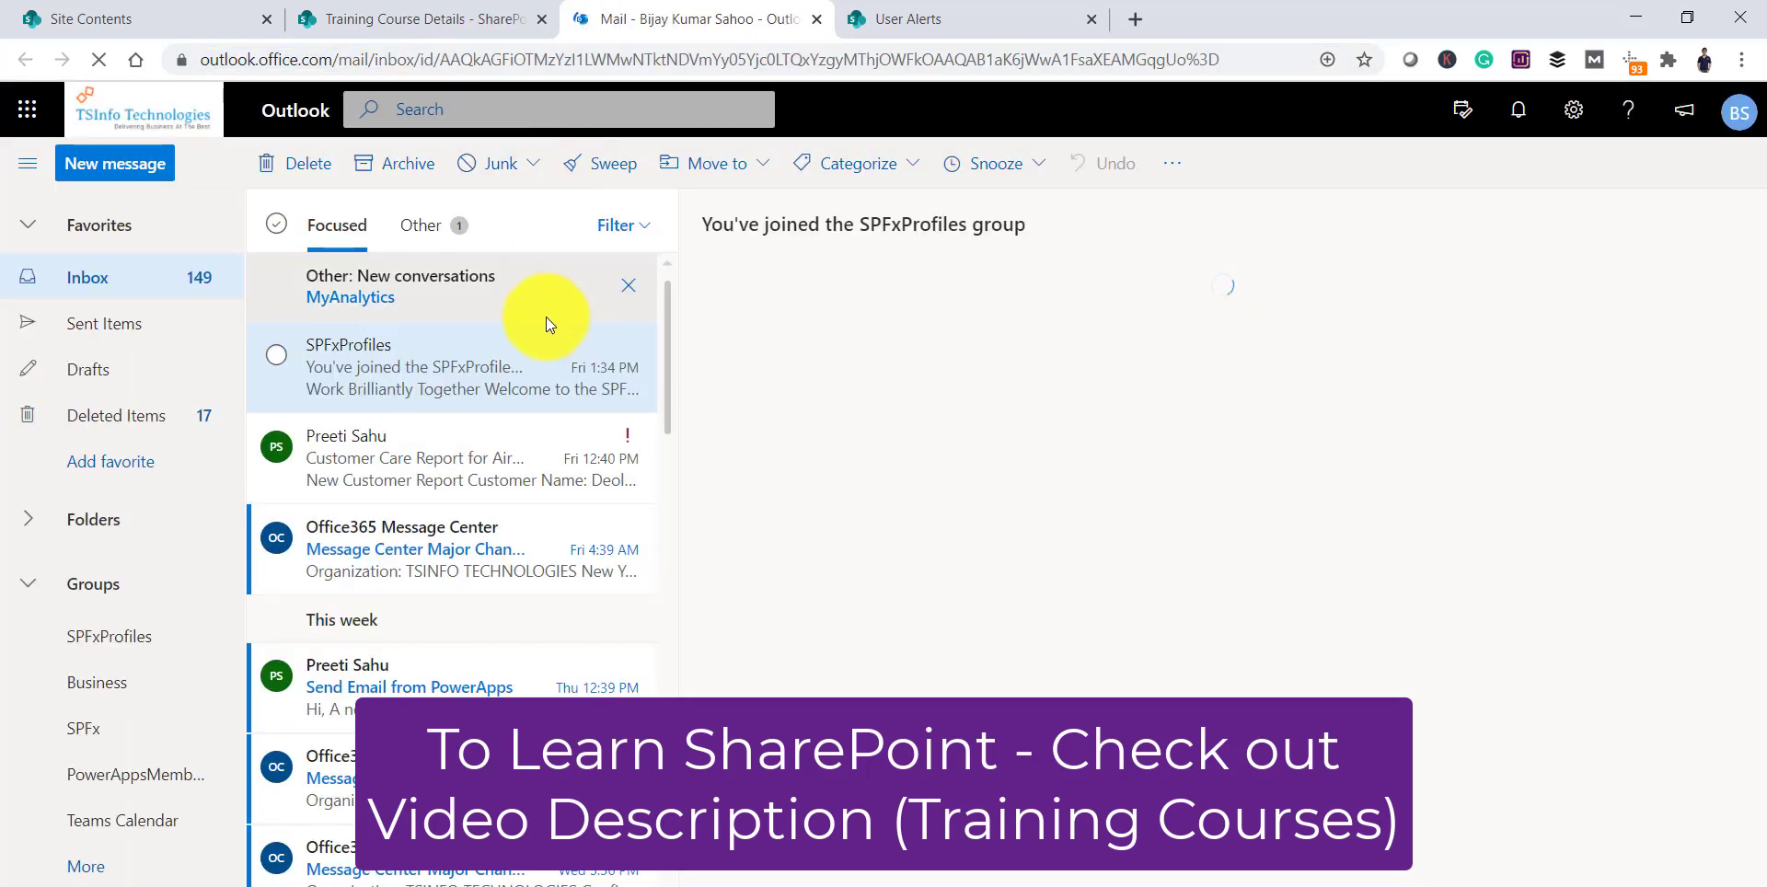
left_click(547, 317)
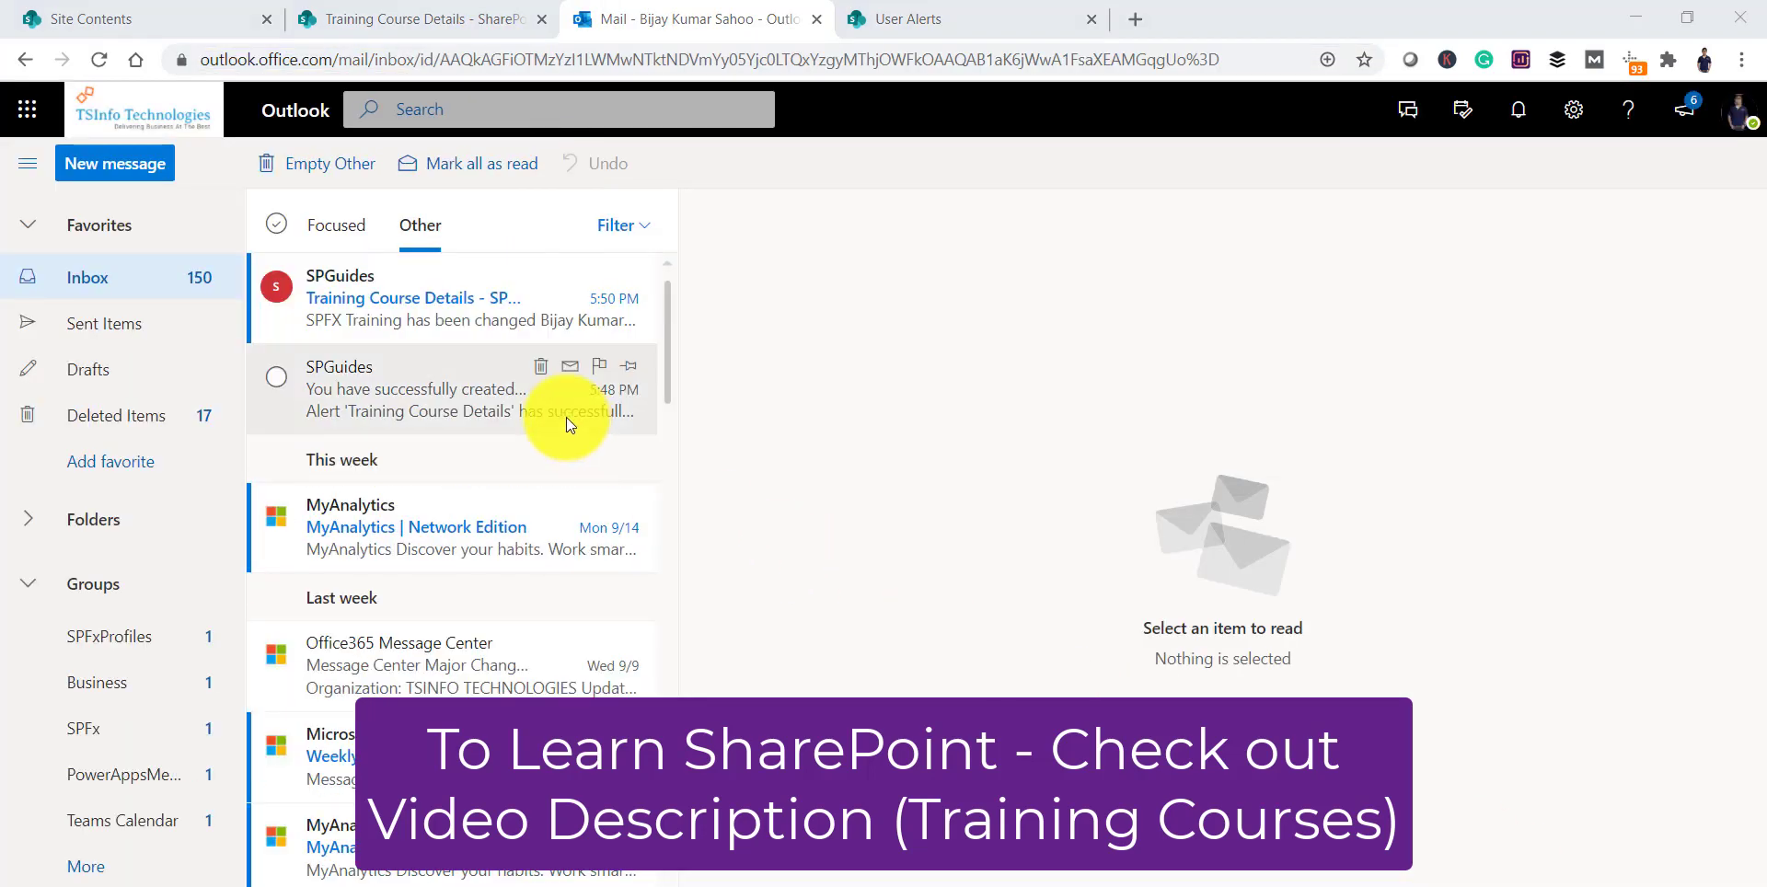
Step: Open the SPGuides notification about the changed SPFX Training item and examine the edited title
left_click(394, 296)
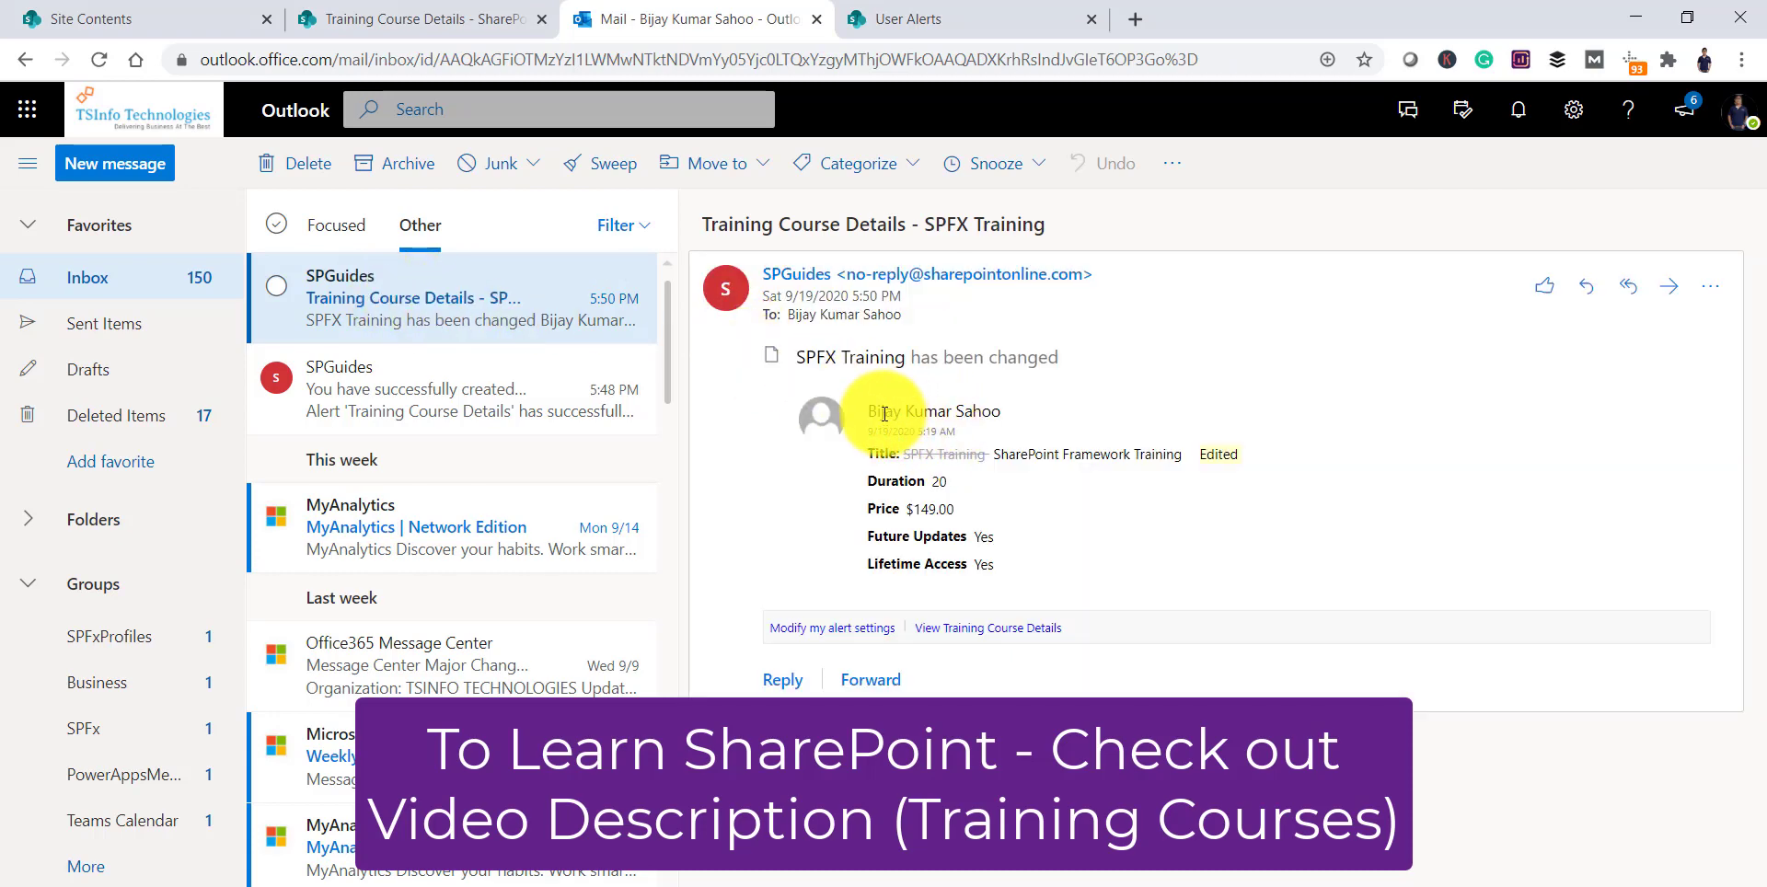
left_click_drag(903, 453, 1200, 478)
left_click(907, 454)
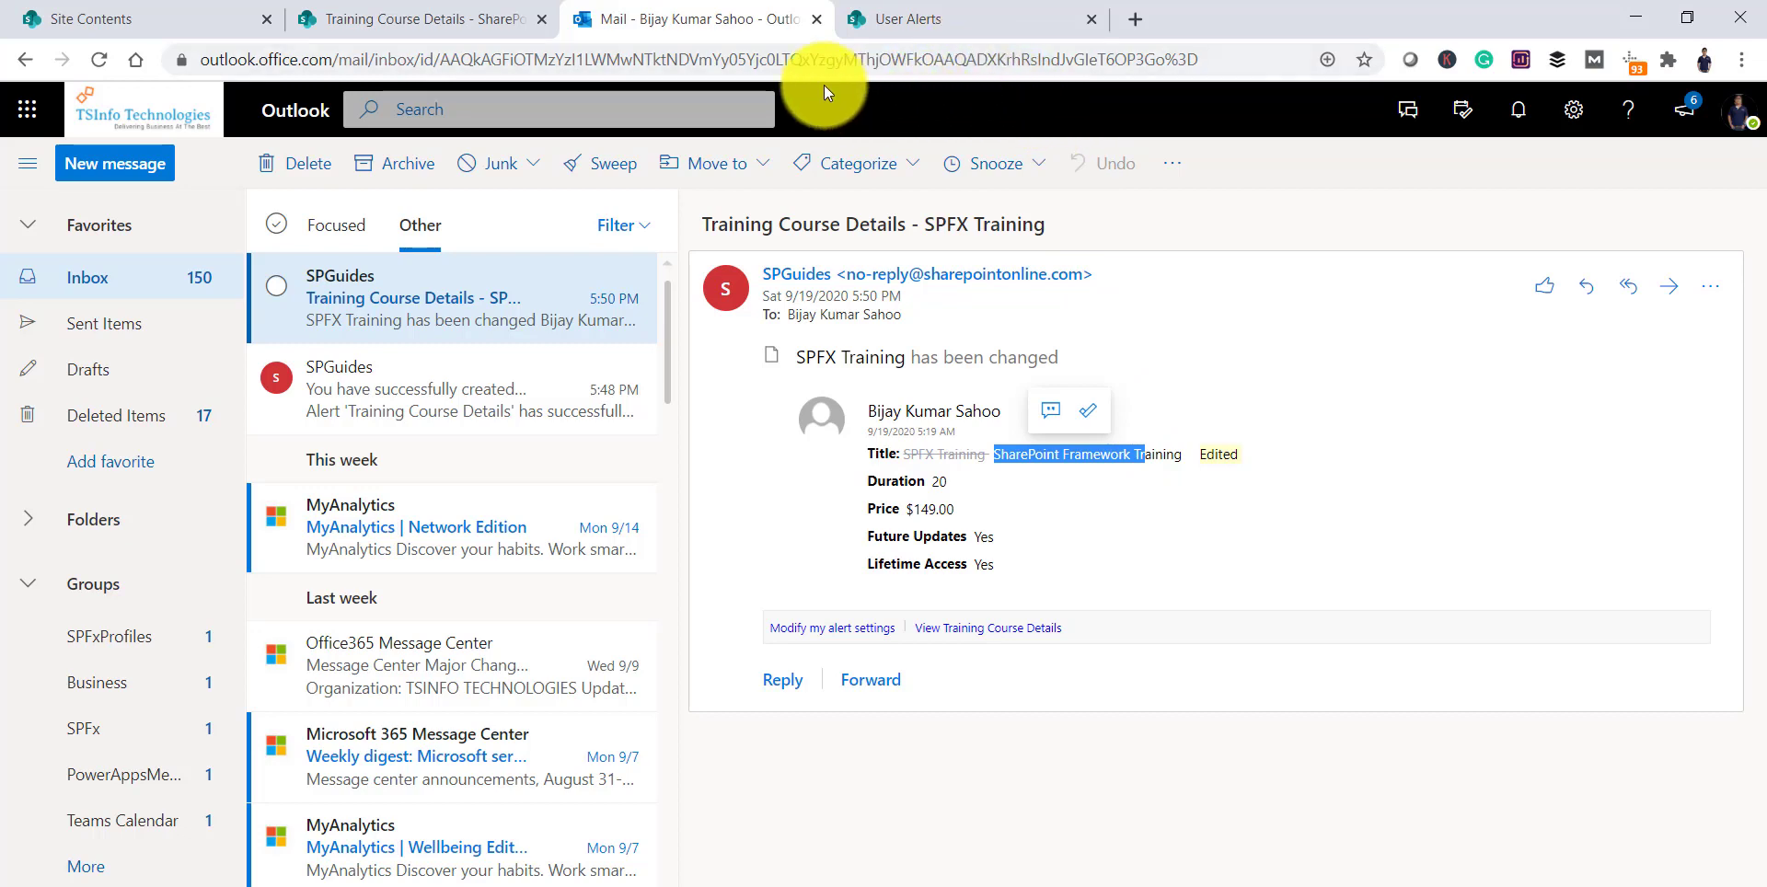
Step: In the Training Course Details list, add and save a new item named "Test" with Duration 3 and Price 100
left_click(515, 7)
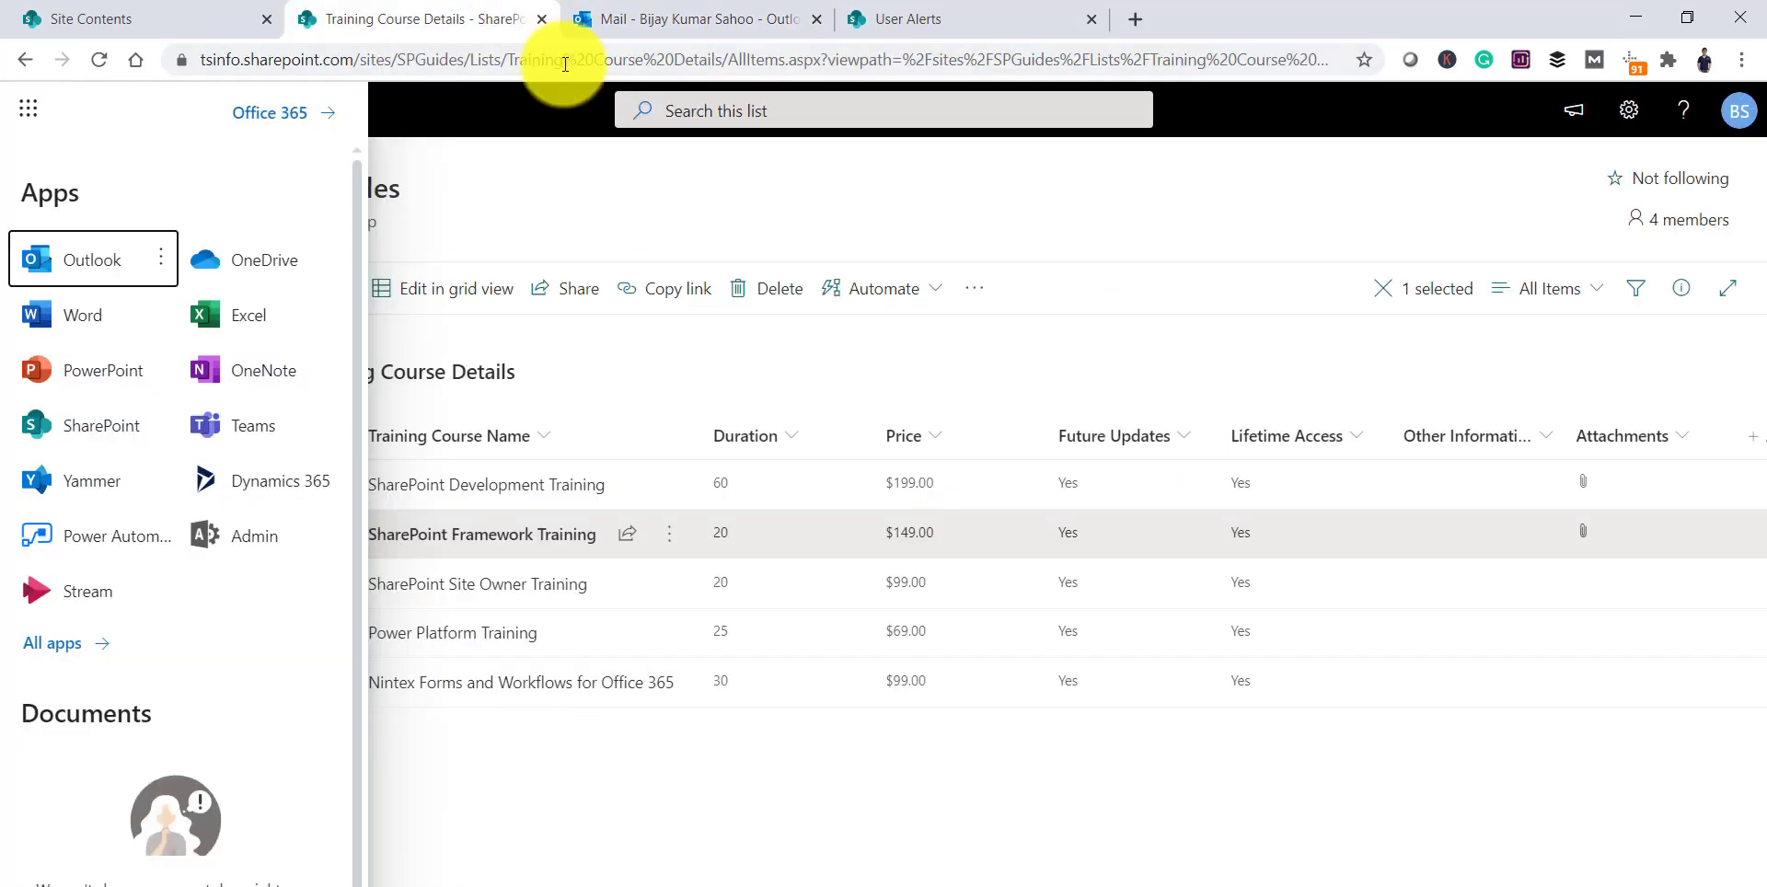
left_click(759, 815)
left_click(355, 294)
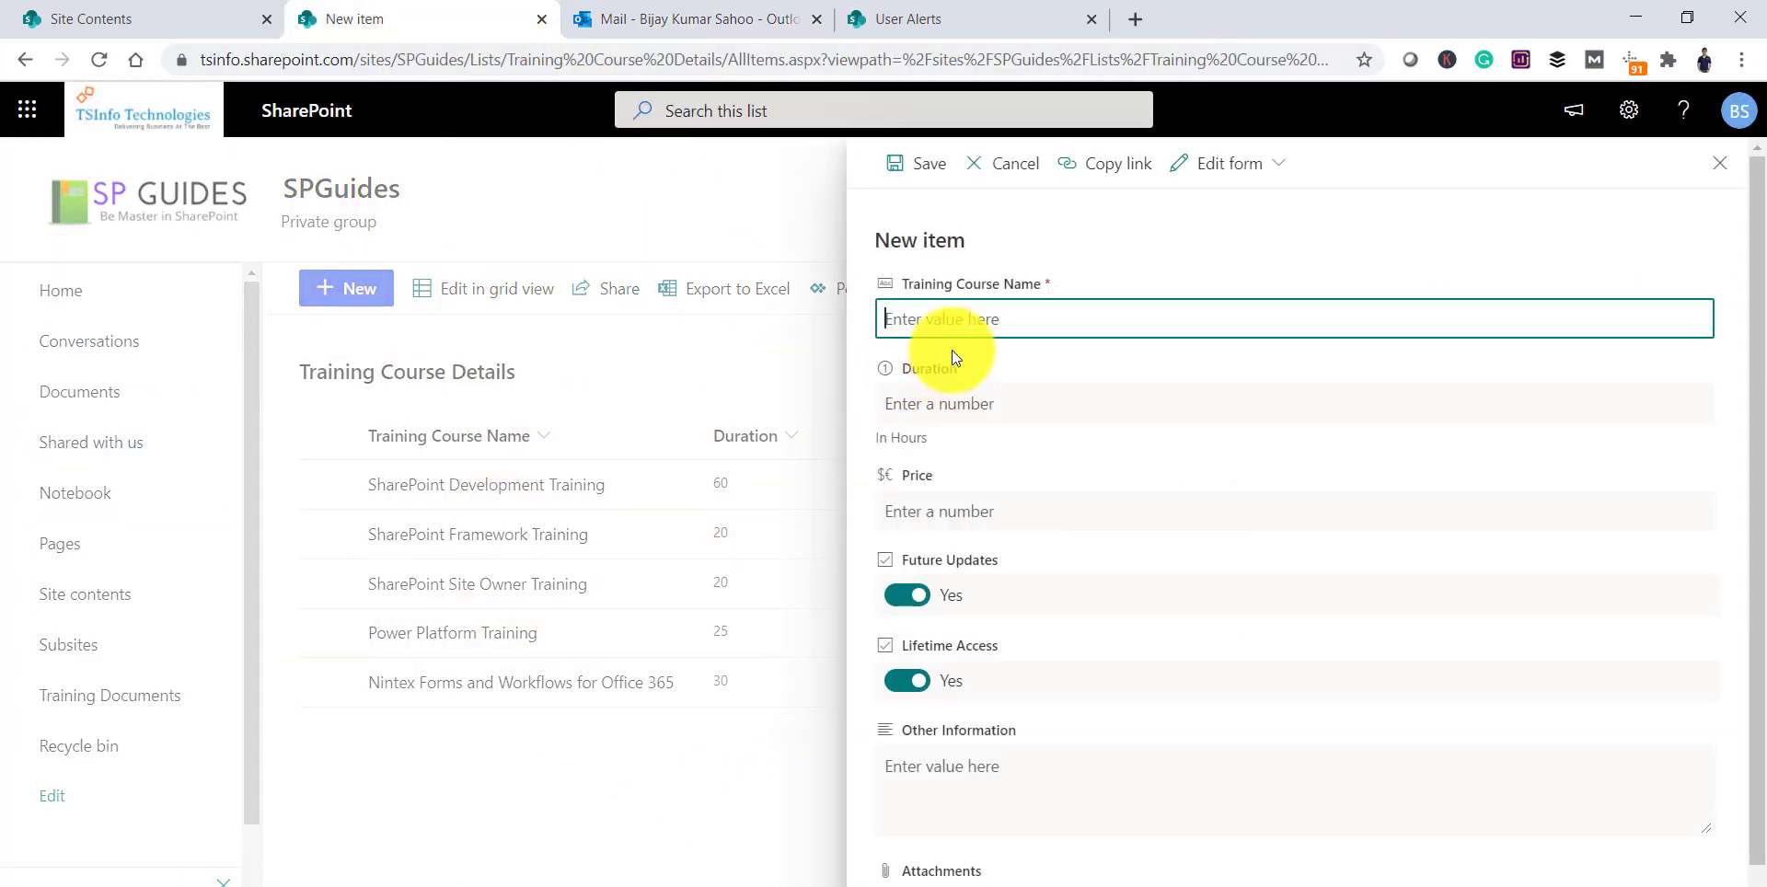
type("Test")
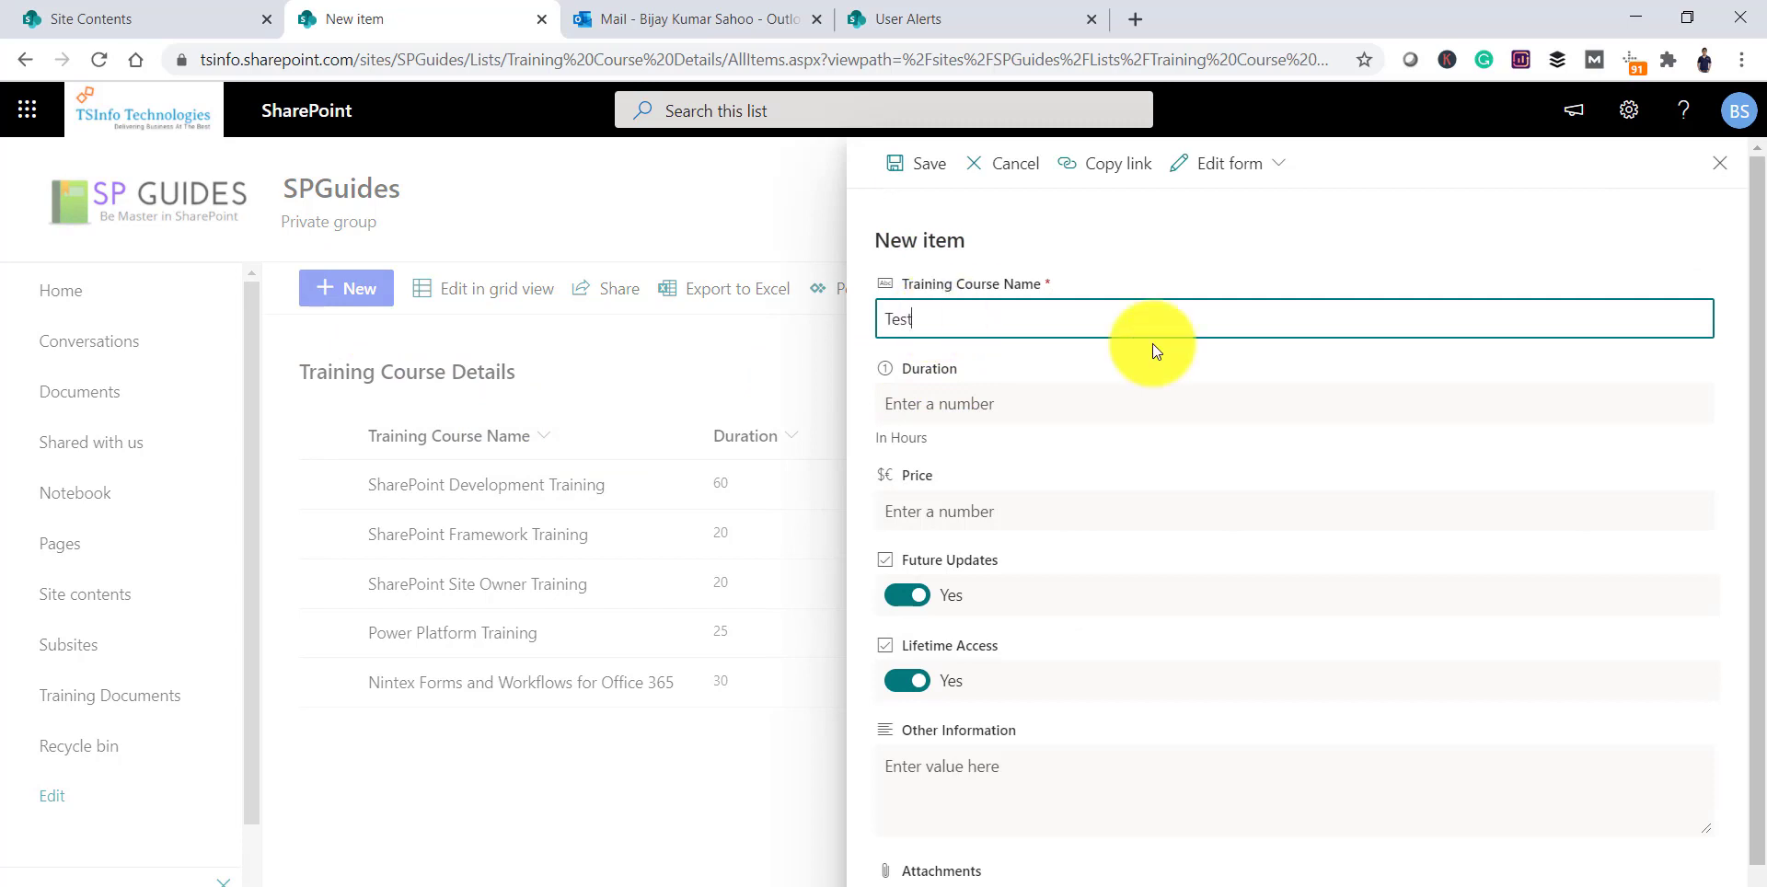
left_click(1080, 403)
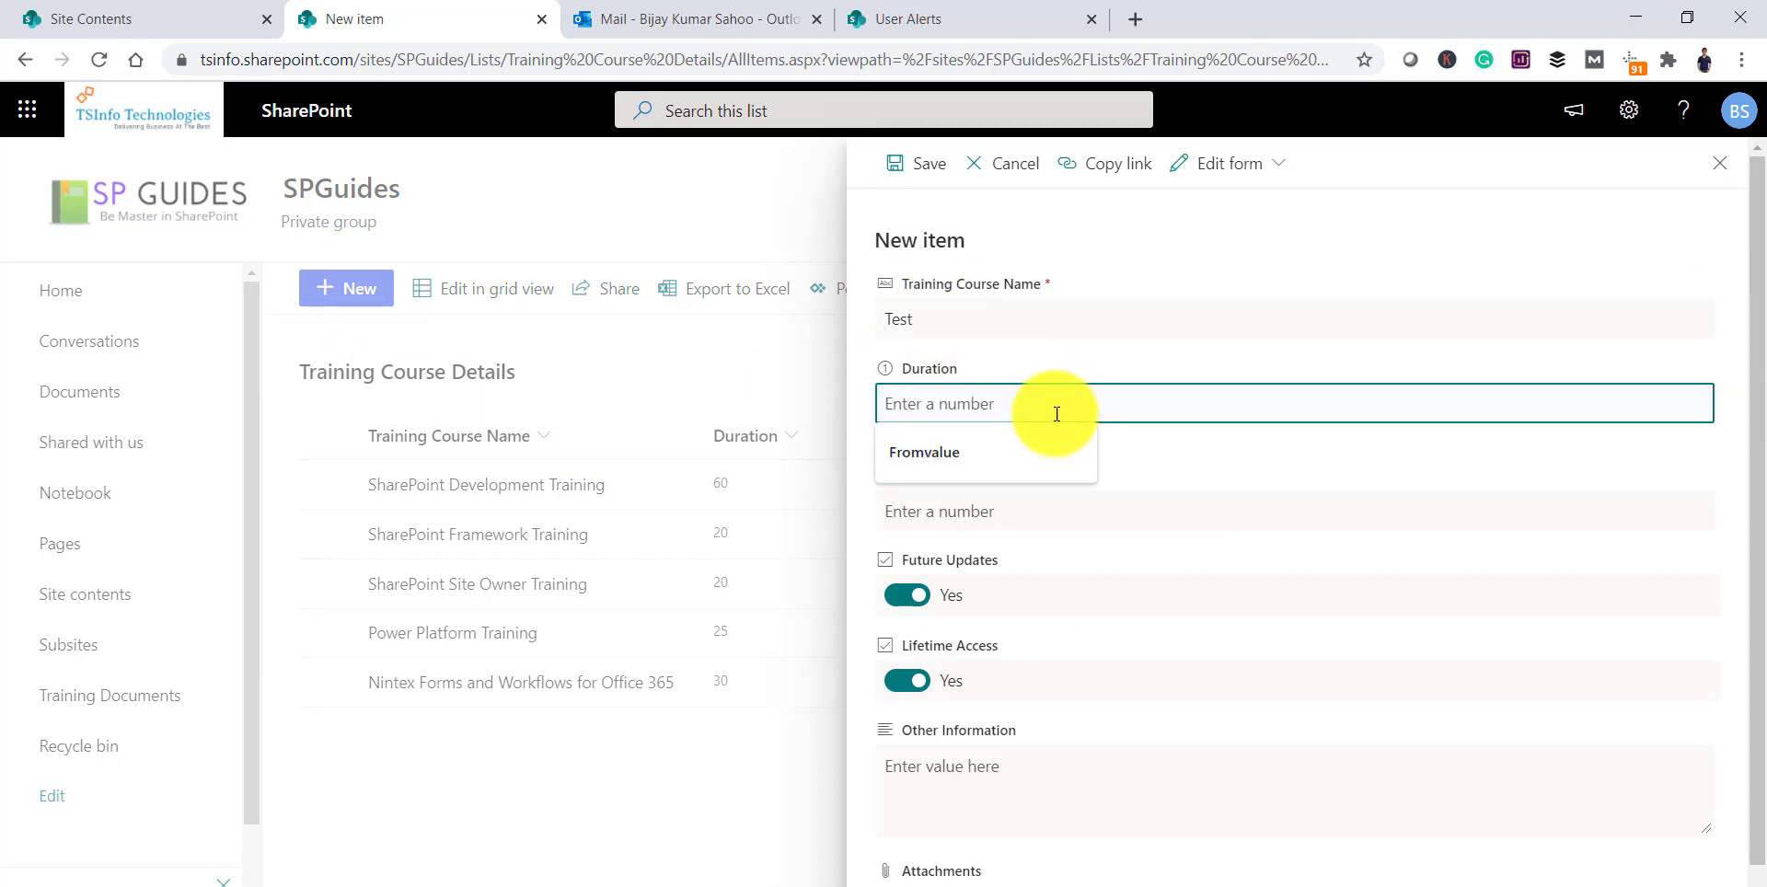
type("3")
left_click(1081, 513)
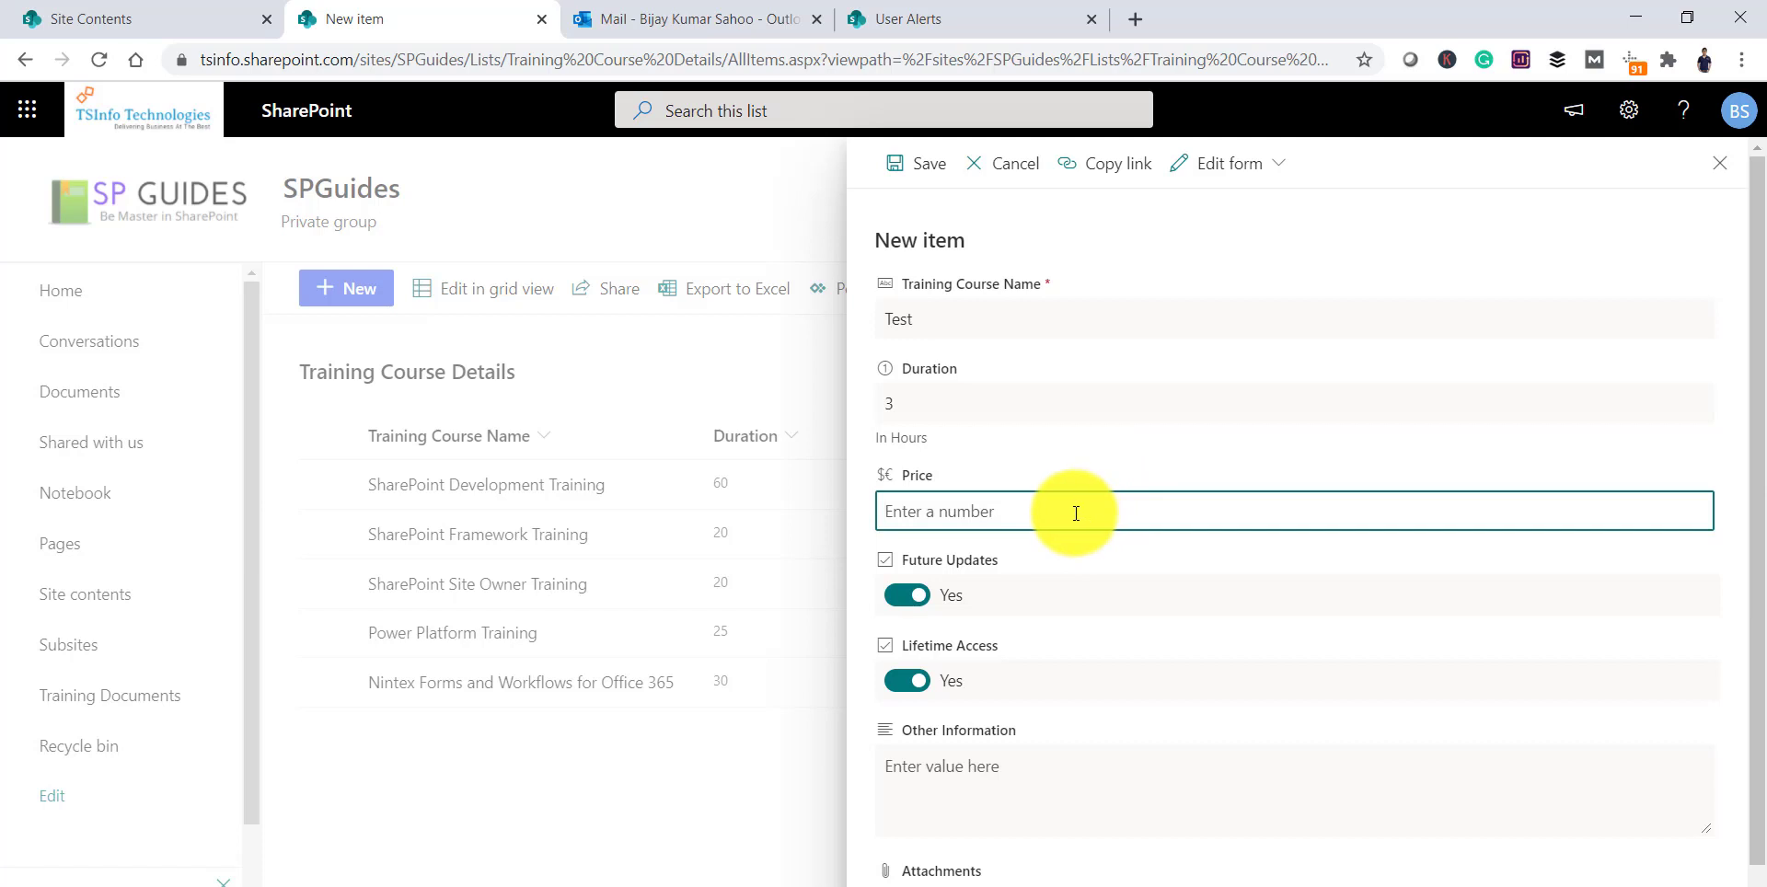
type("100")
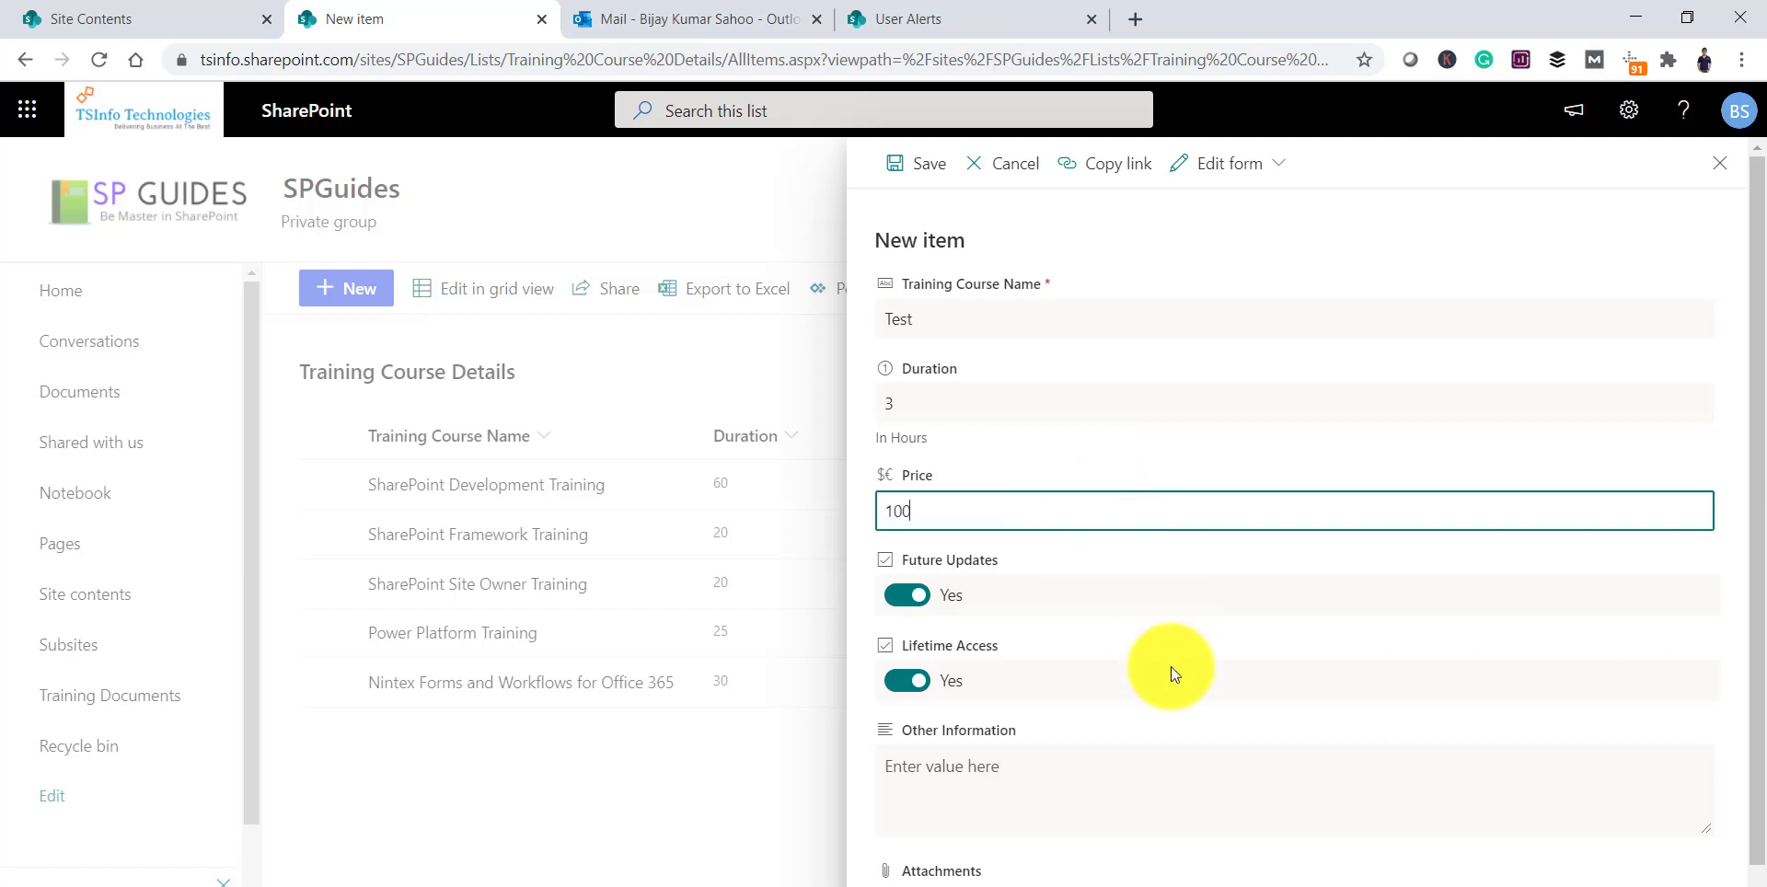
scroll(1039, 803, "down", 1)
left_click(917, 880)
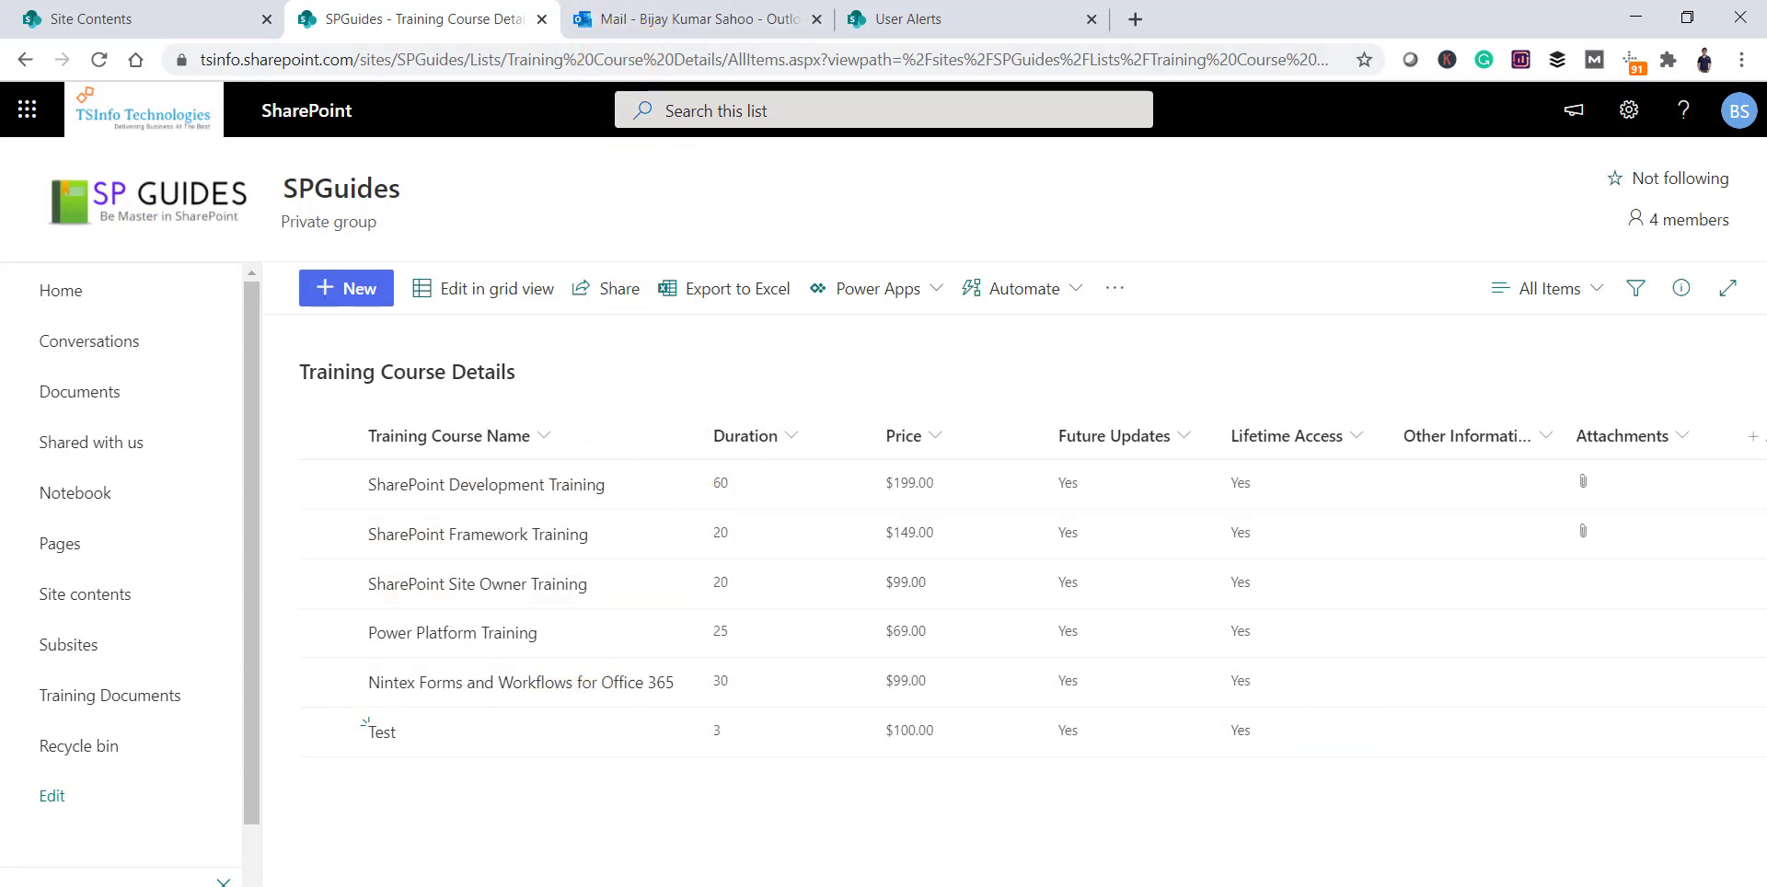
Step: Return to Outlook and open the SPGuides notification about the added Test item
key("ctrl+Tab")
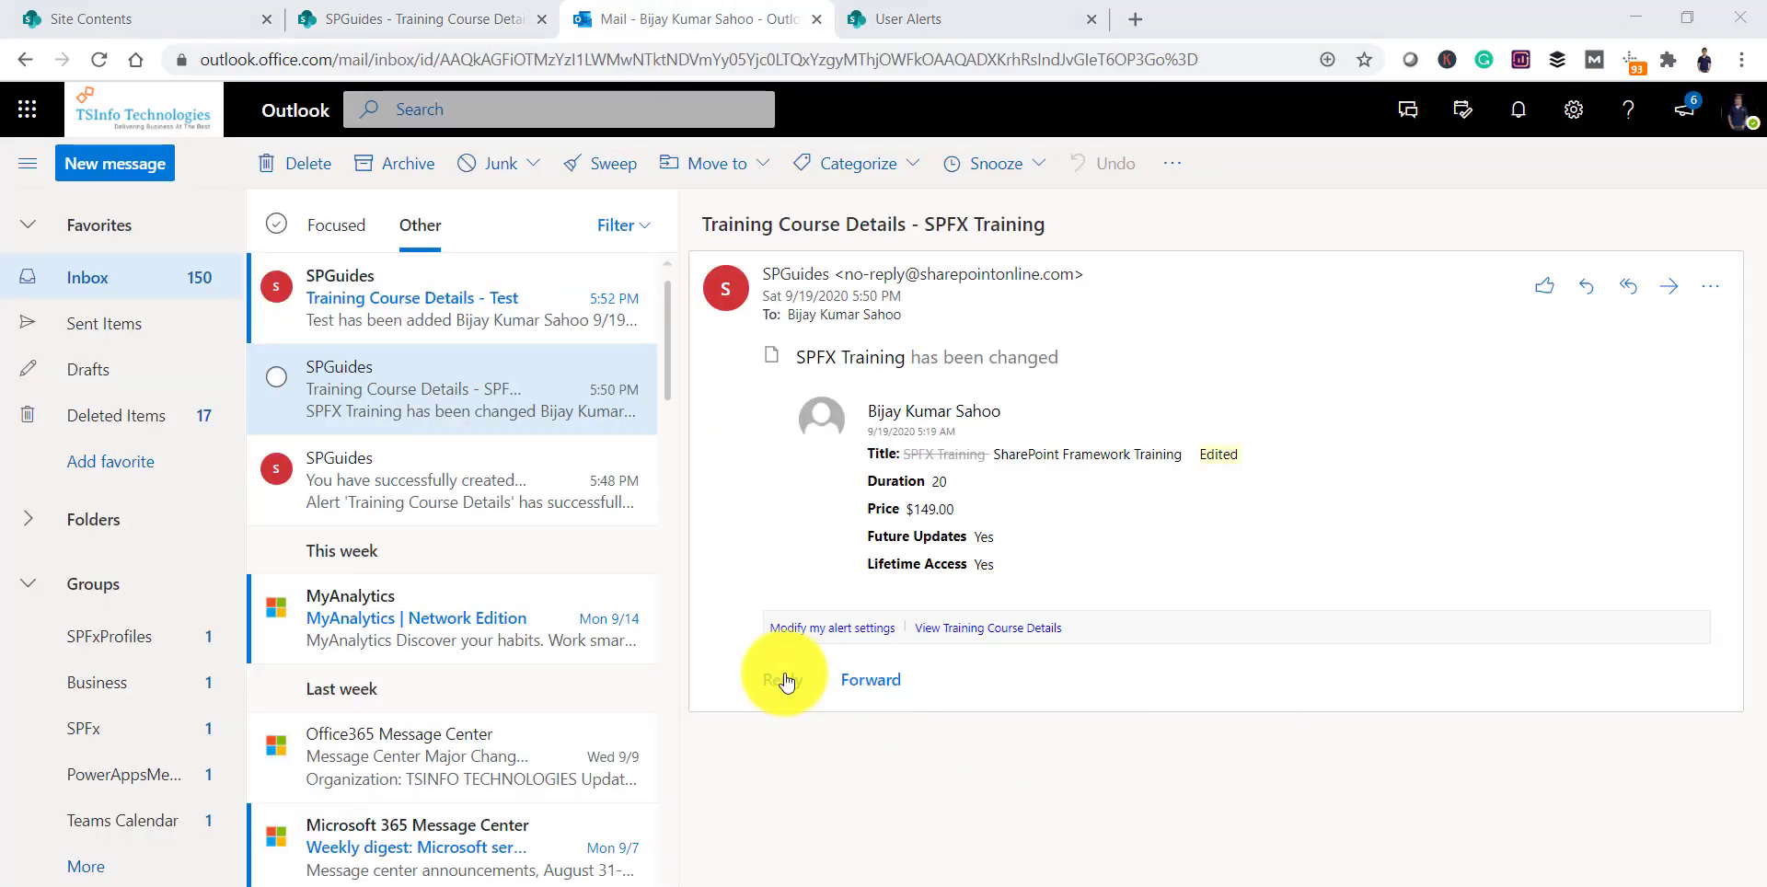
left_click(434, 312)
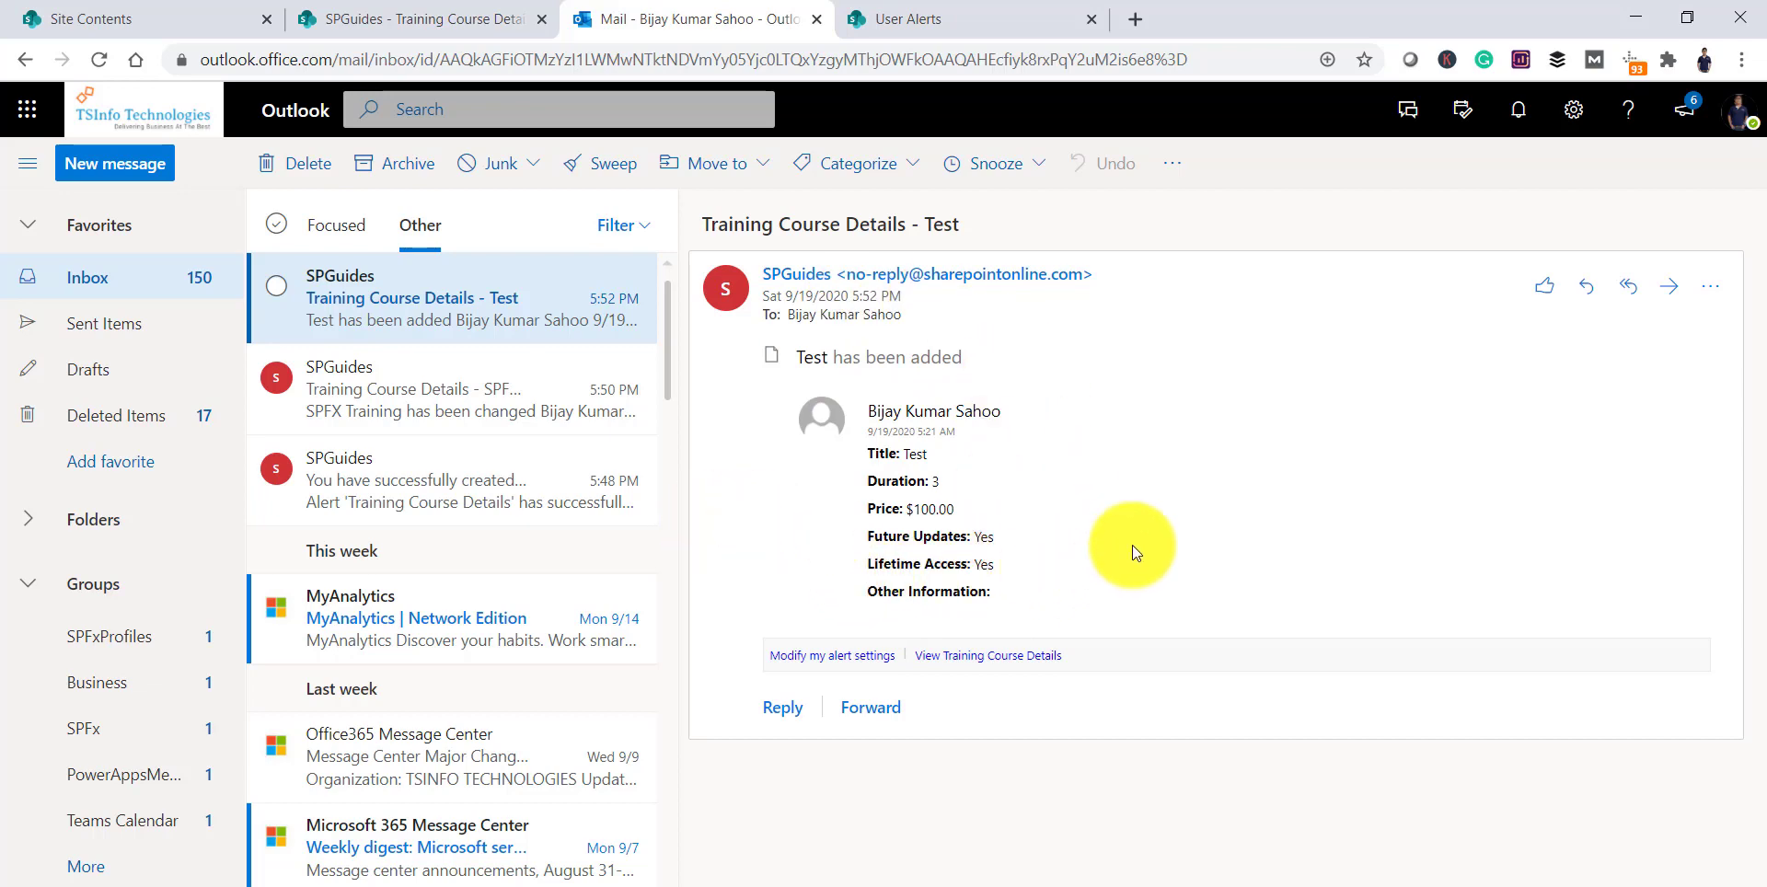
Step: Open the SPGuides Documents library, view its new alert settings, and close them without creating an alert
left_click(442, 17)
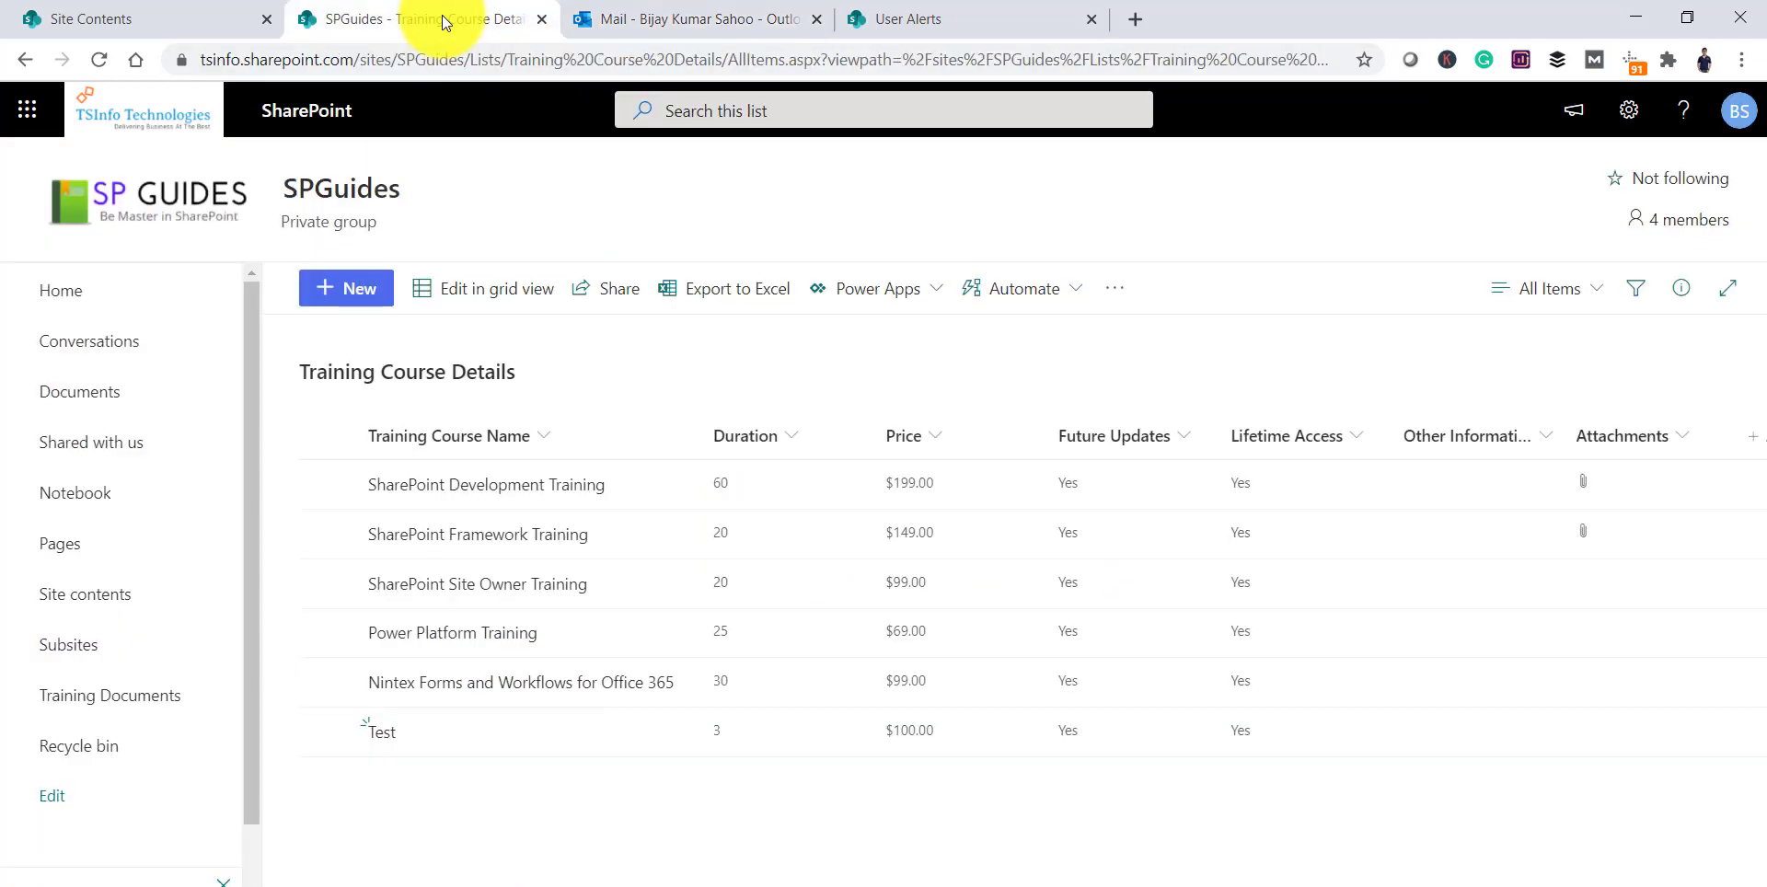
left_click(99, 392)
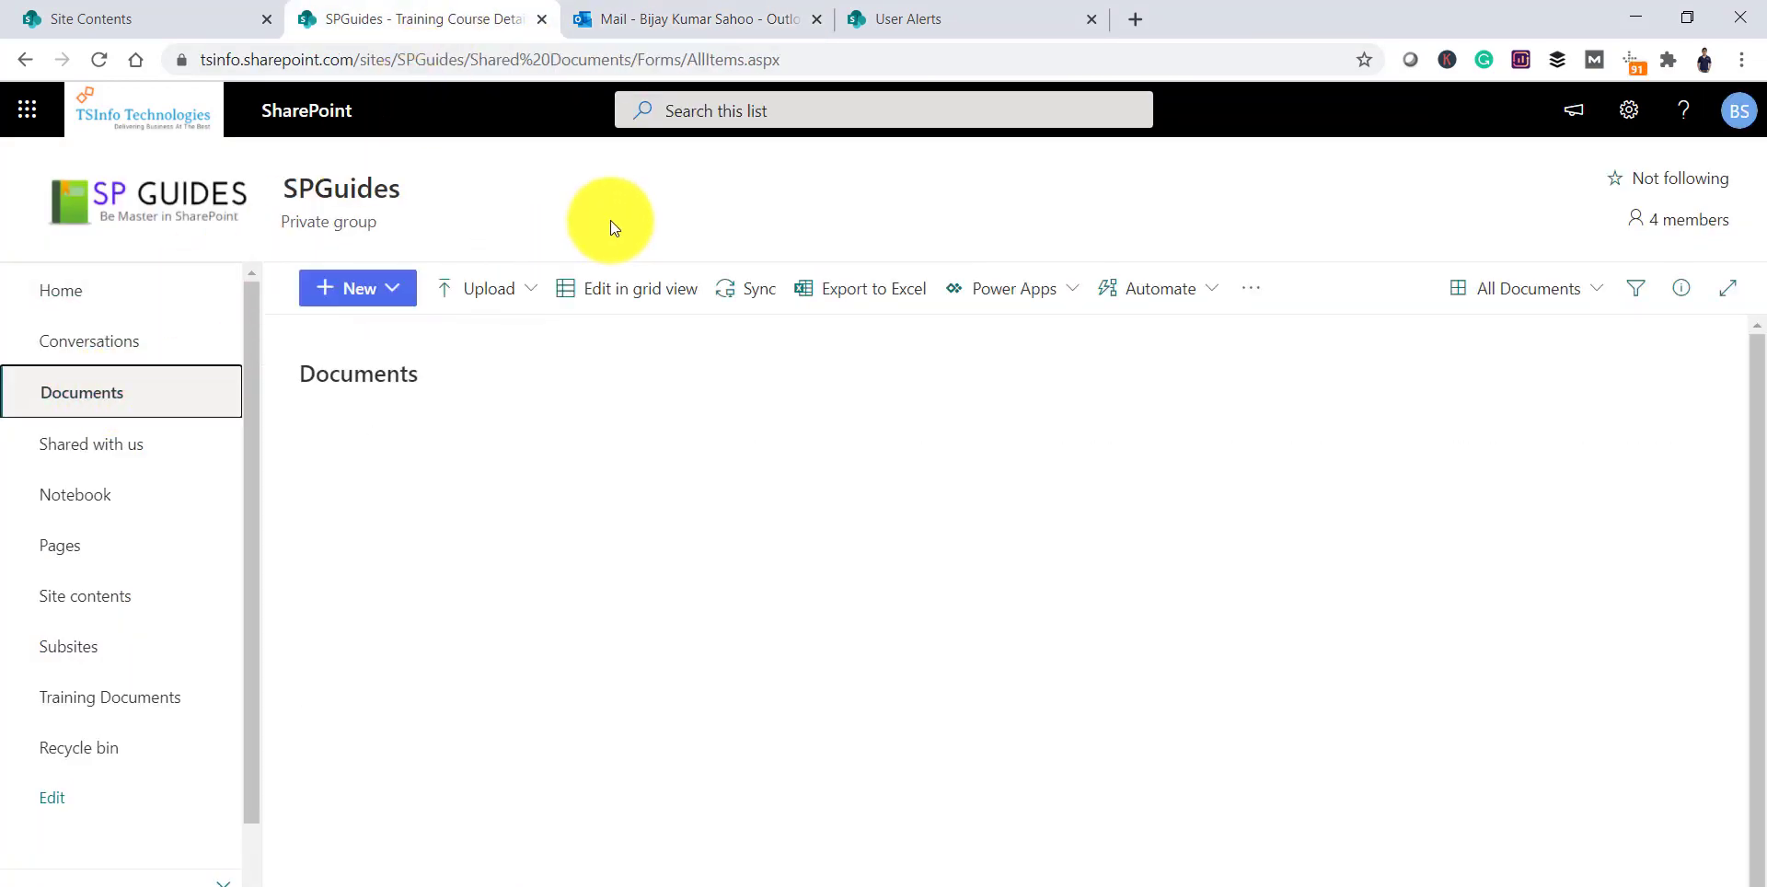
left_click(1250, 288)
left_click(1288, 333)
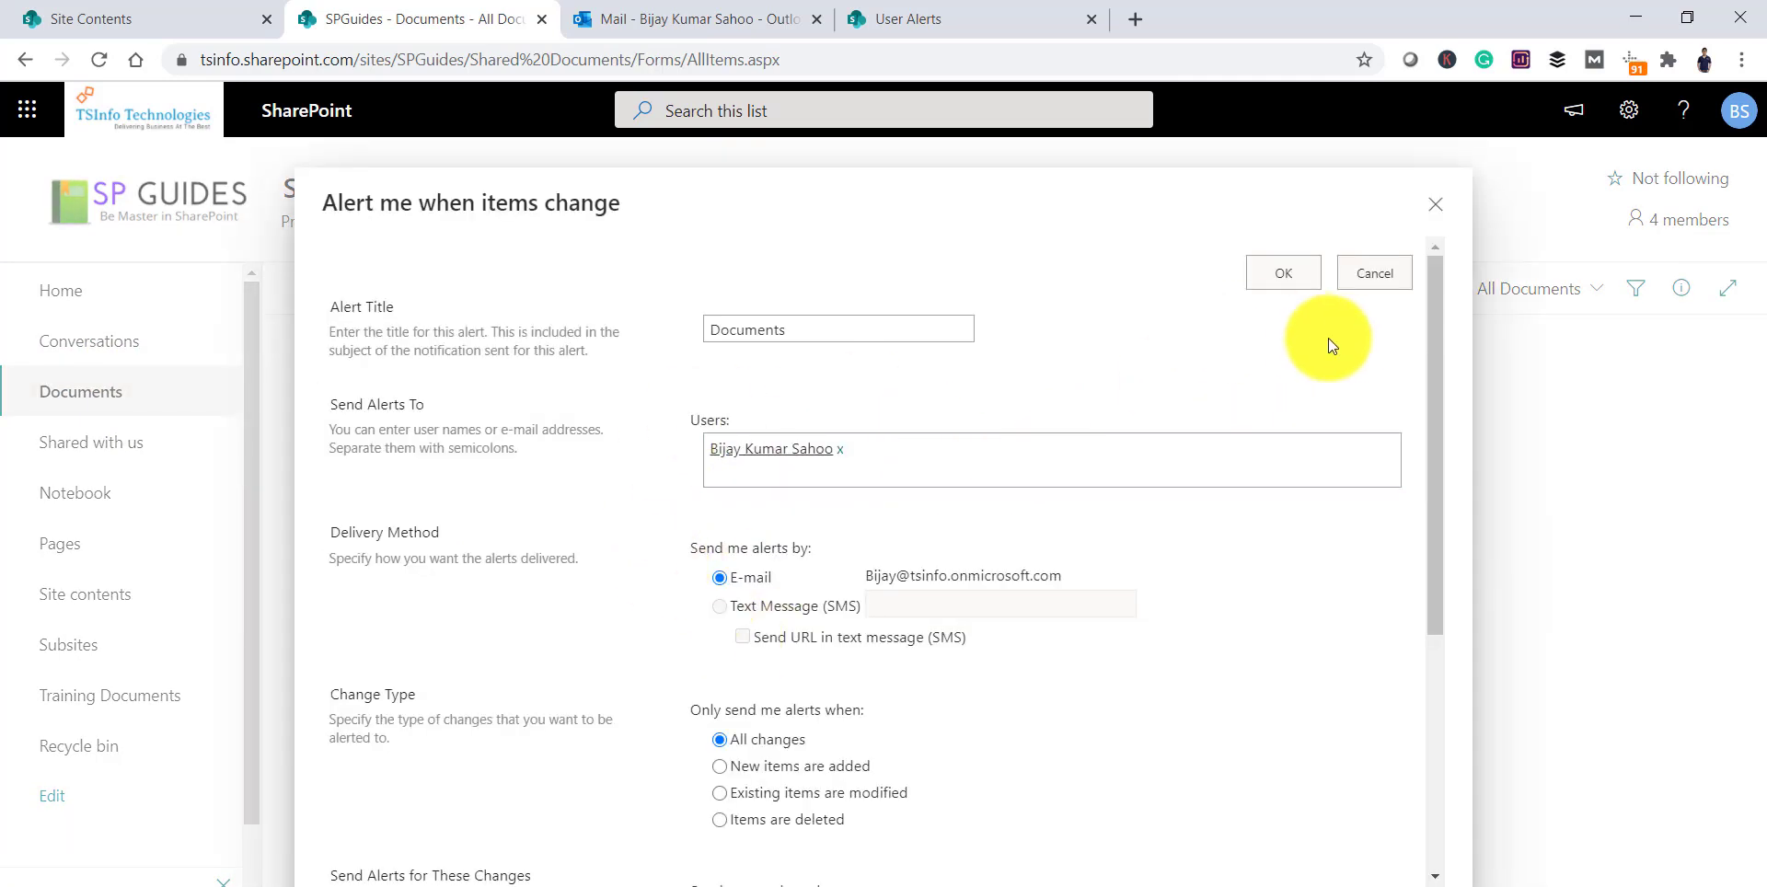
left_click(1373, 273)
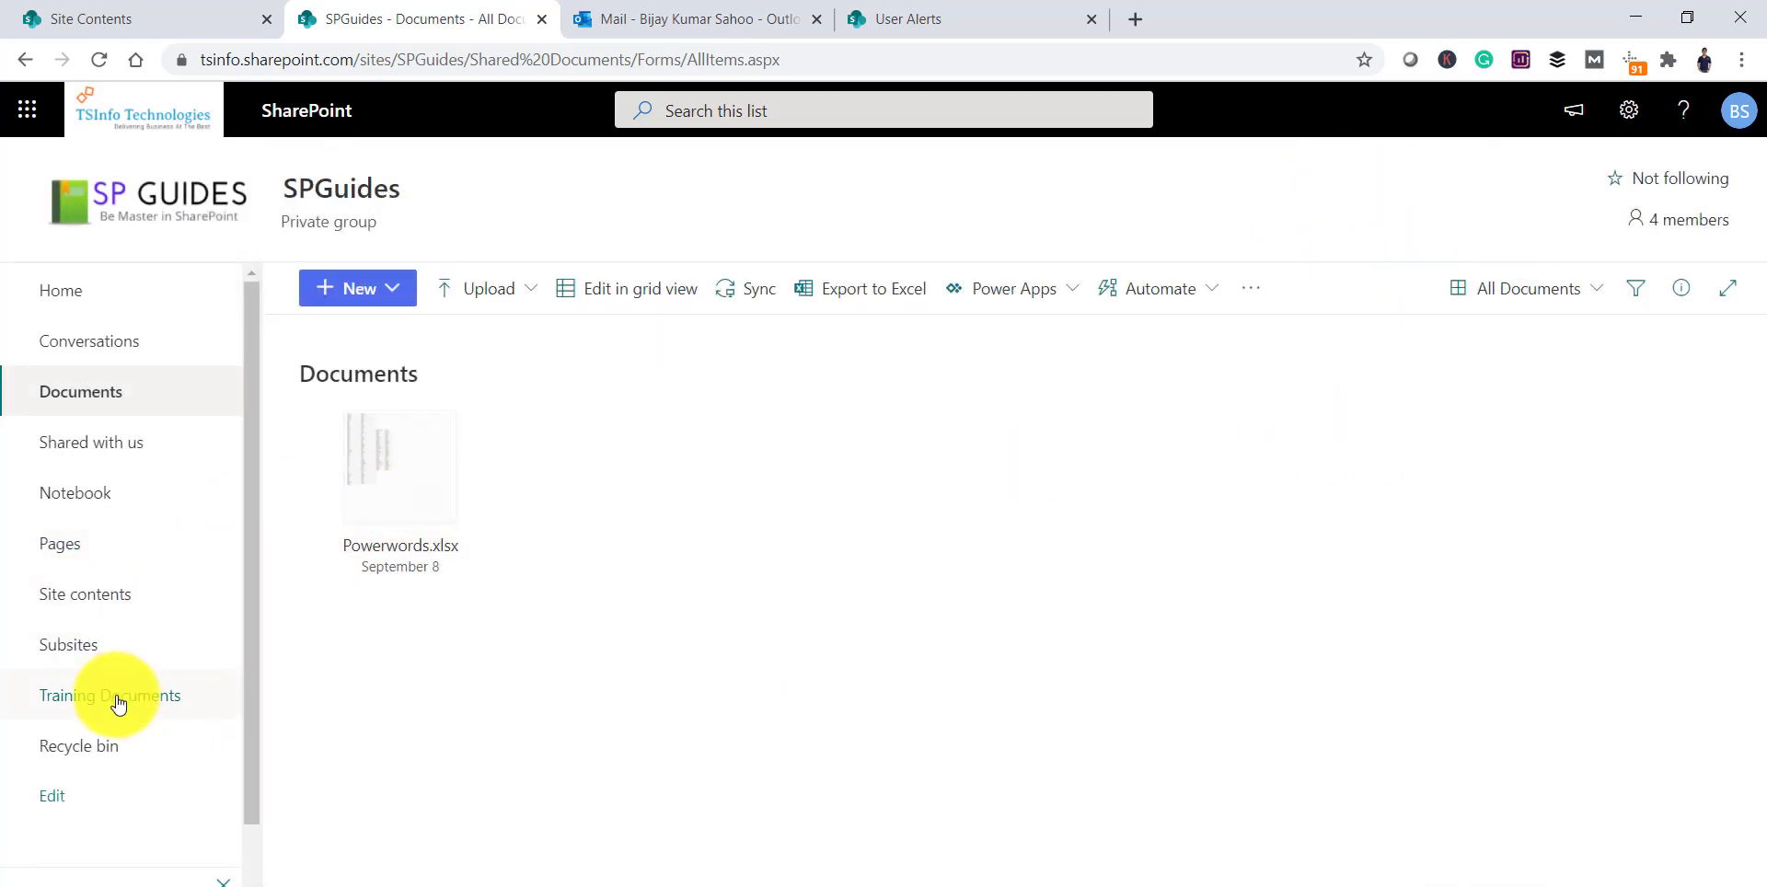
Step: Reopen the Training Course Details list and create an immediate e-mail alert for any changes to the SharePoint Development Training item
left_click(76, 600)
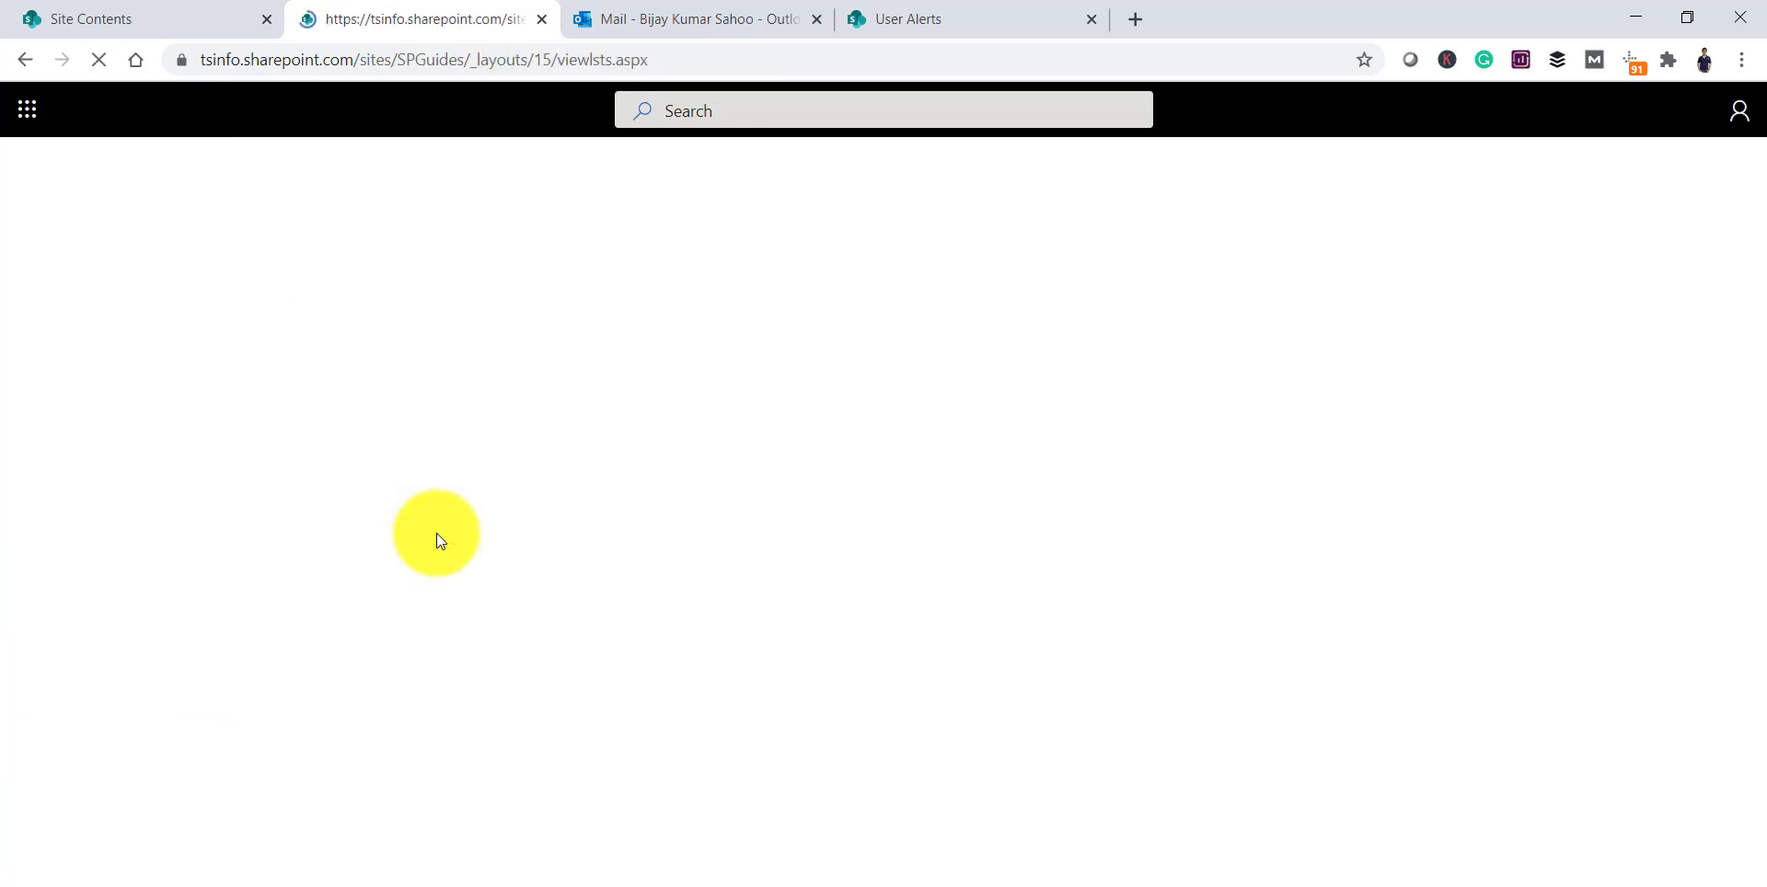
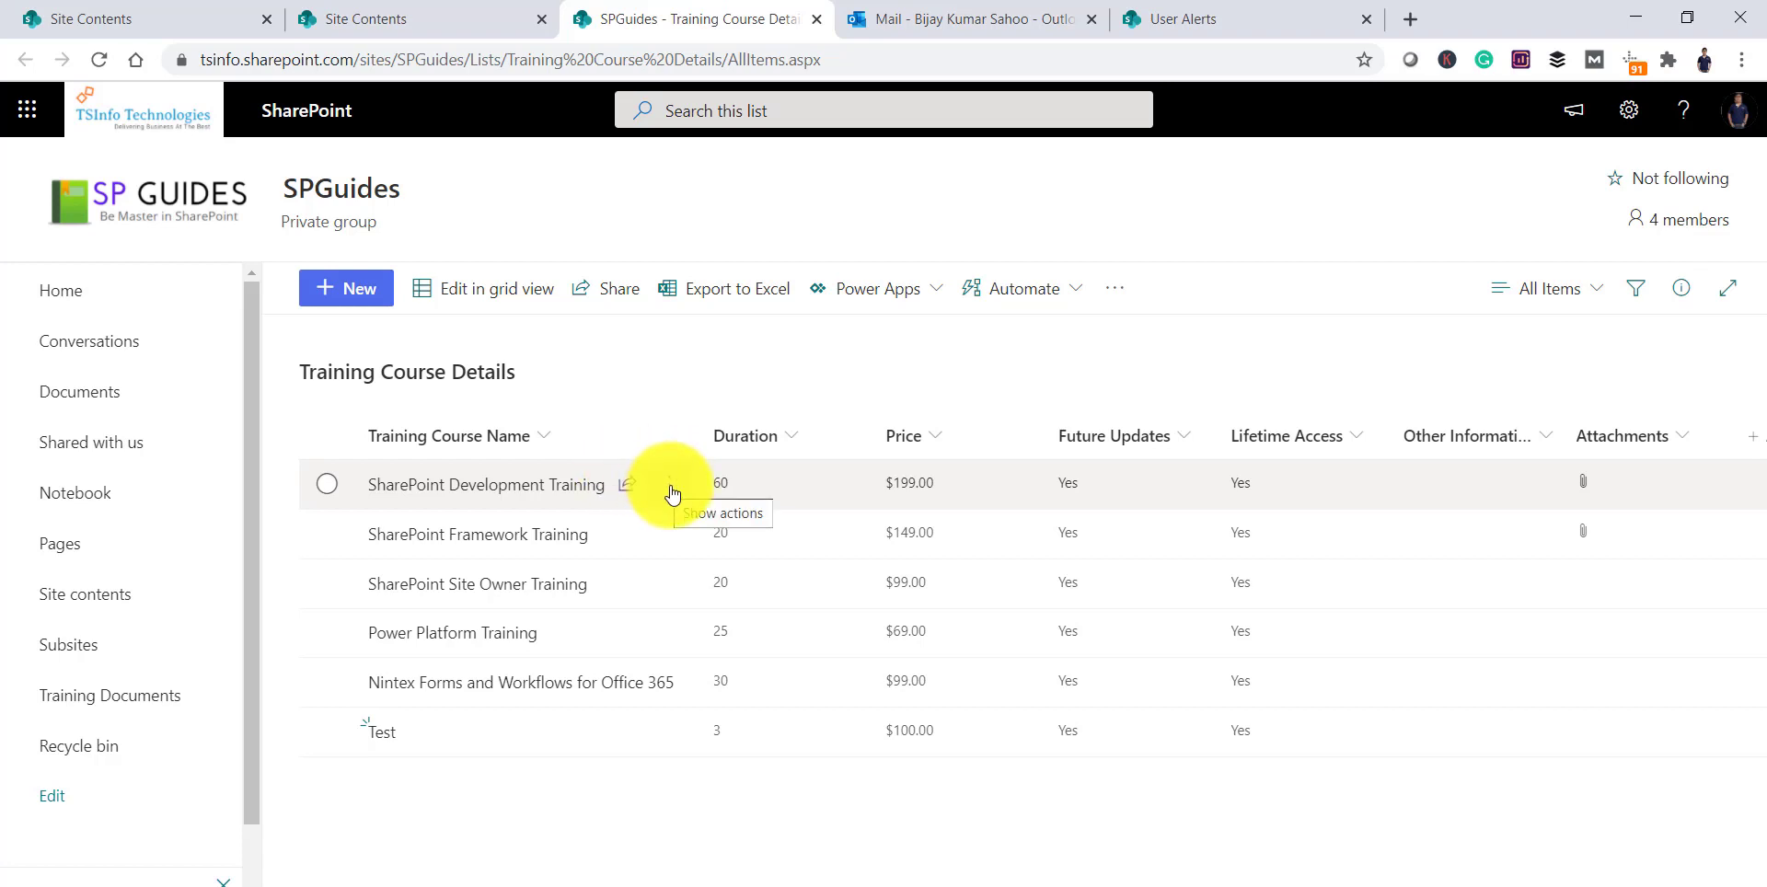
left_click(331, 485)
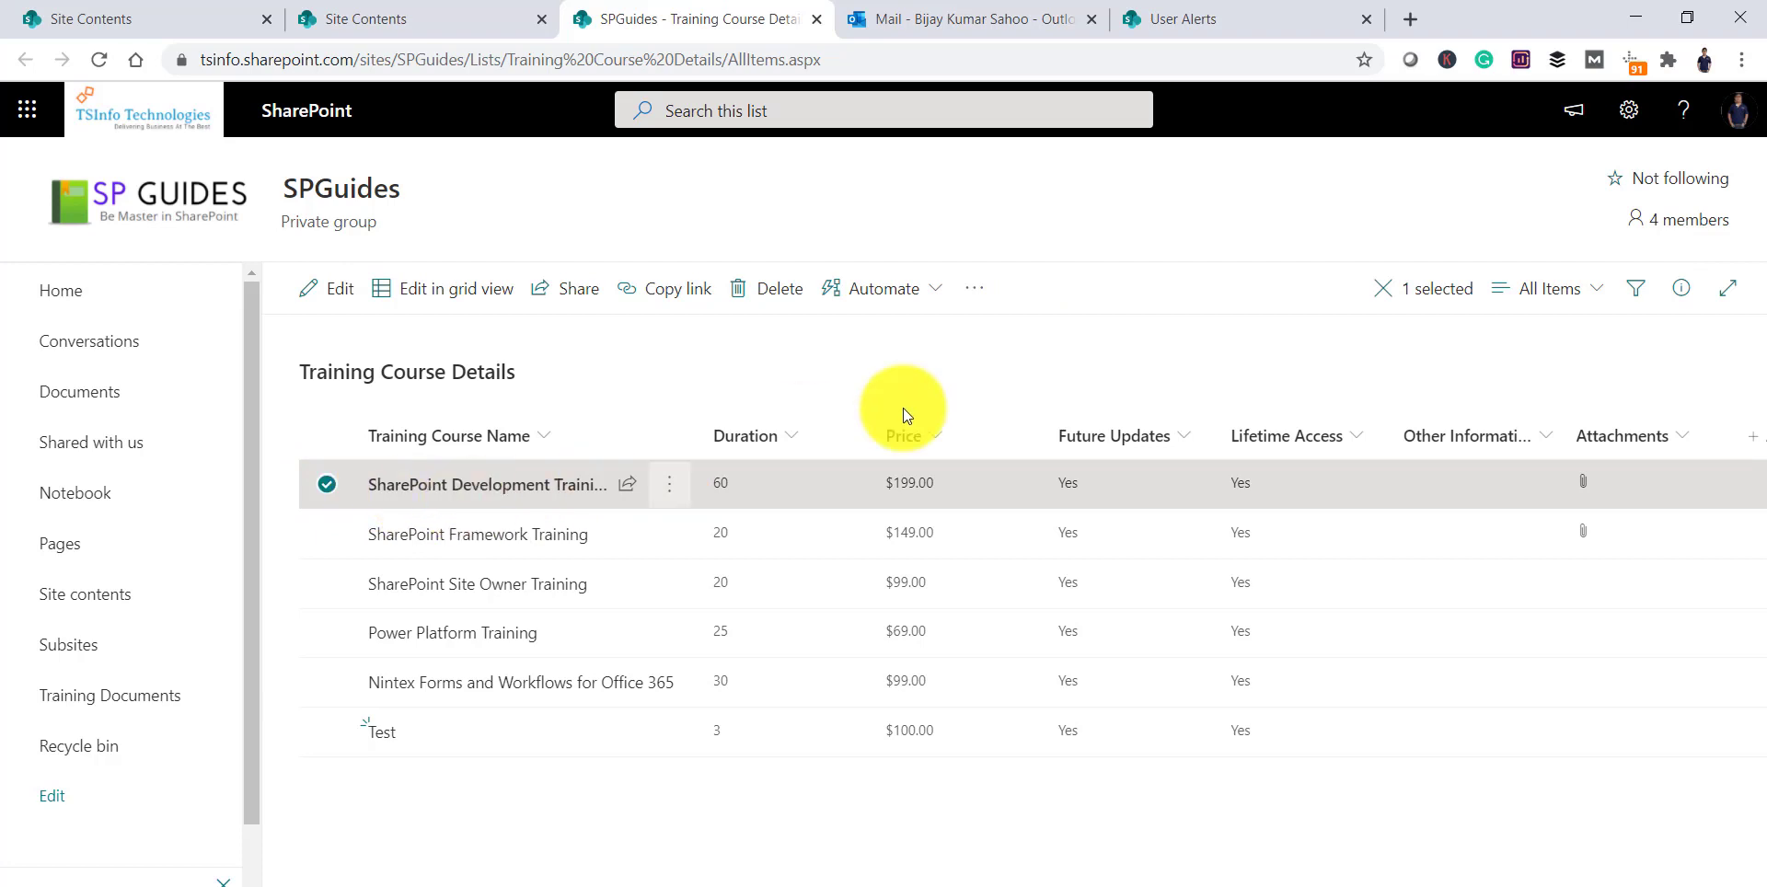
left_click(975, 288)
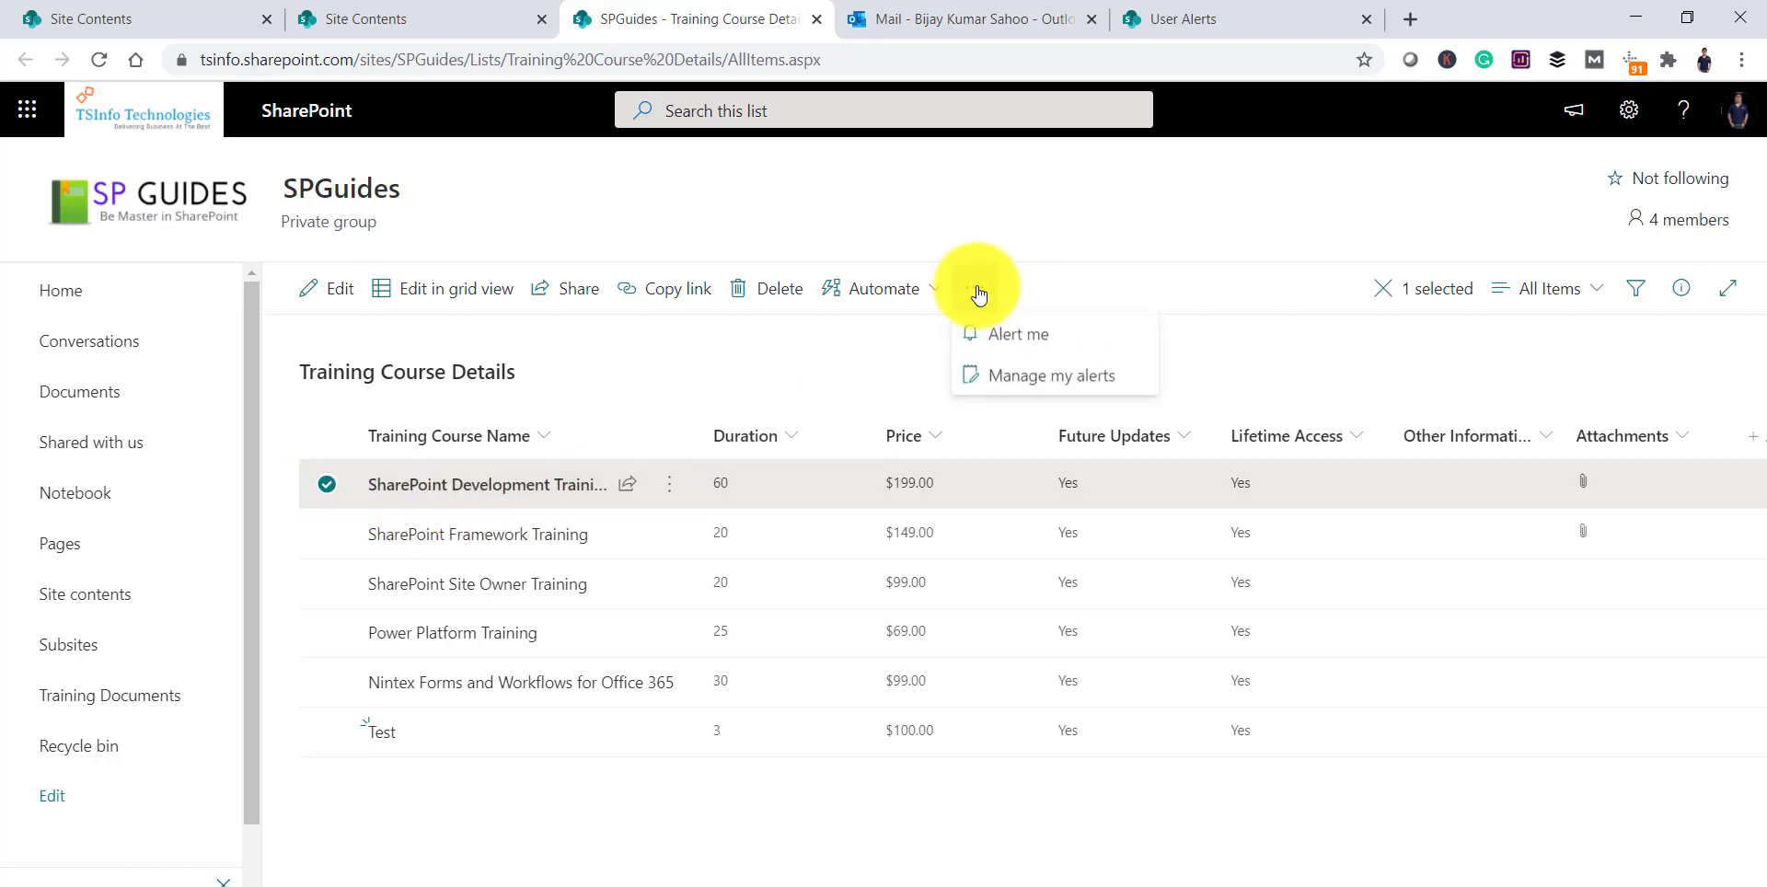
left_click(1031, 335)
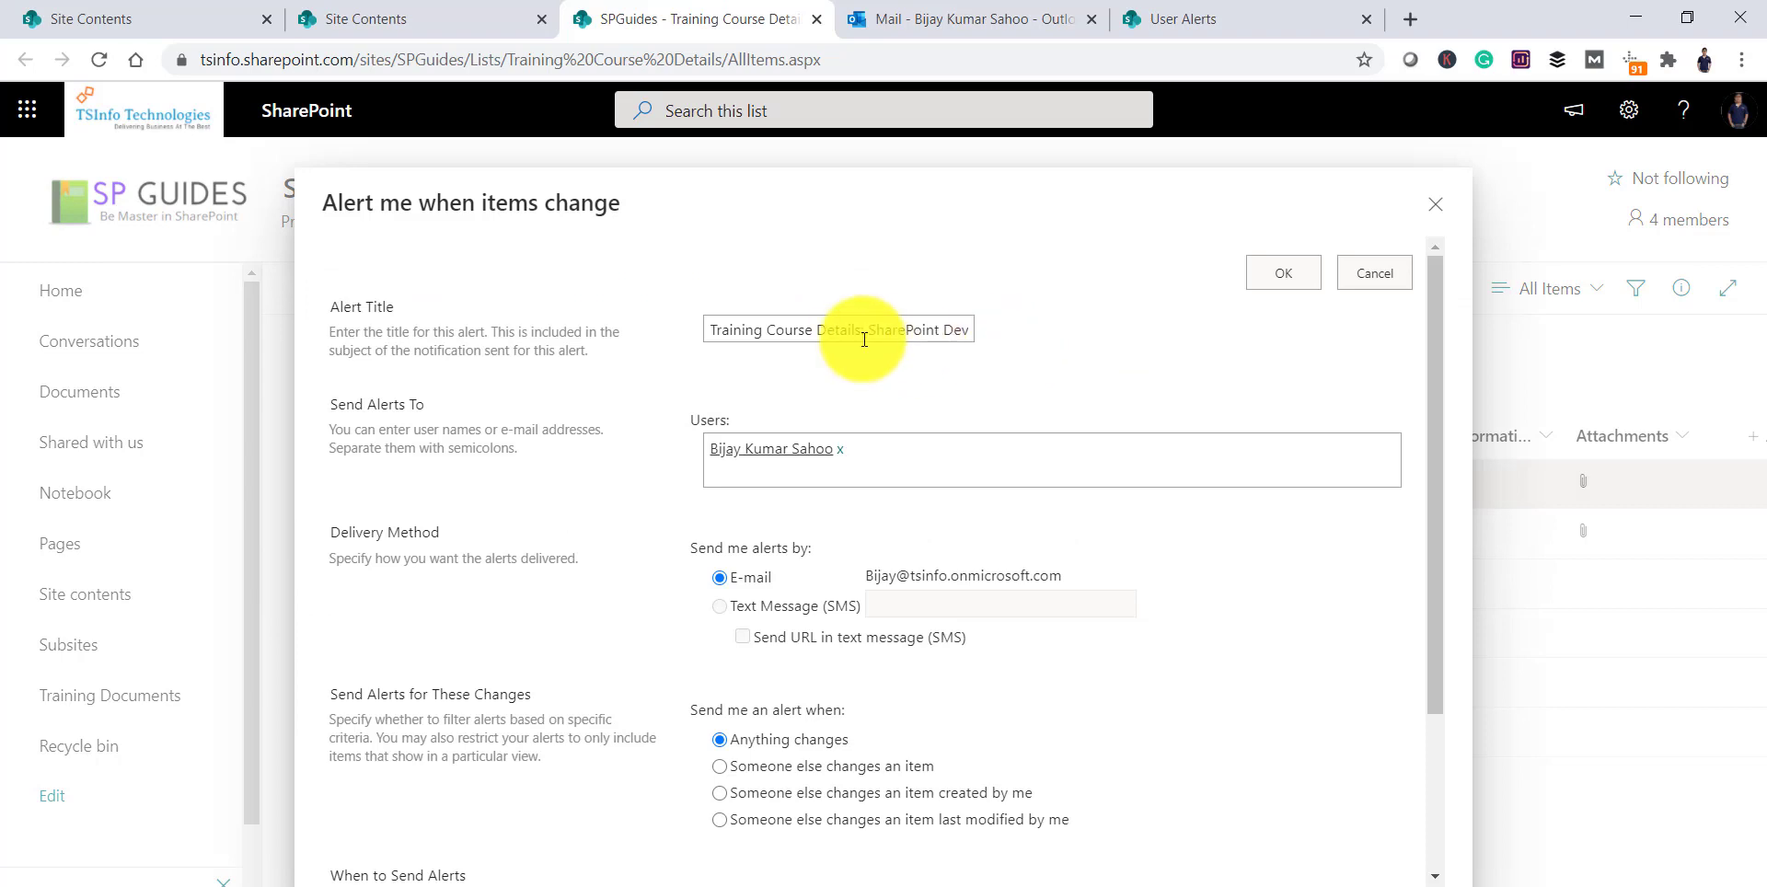
left_click_drag(788, 329, 887, 329)
left_click(836, 335)
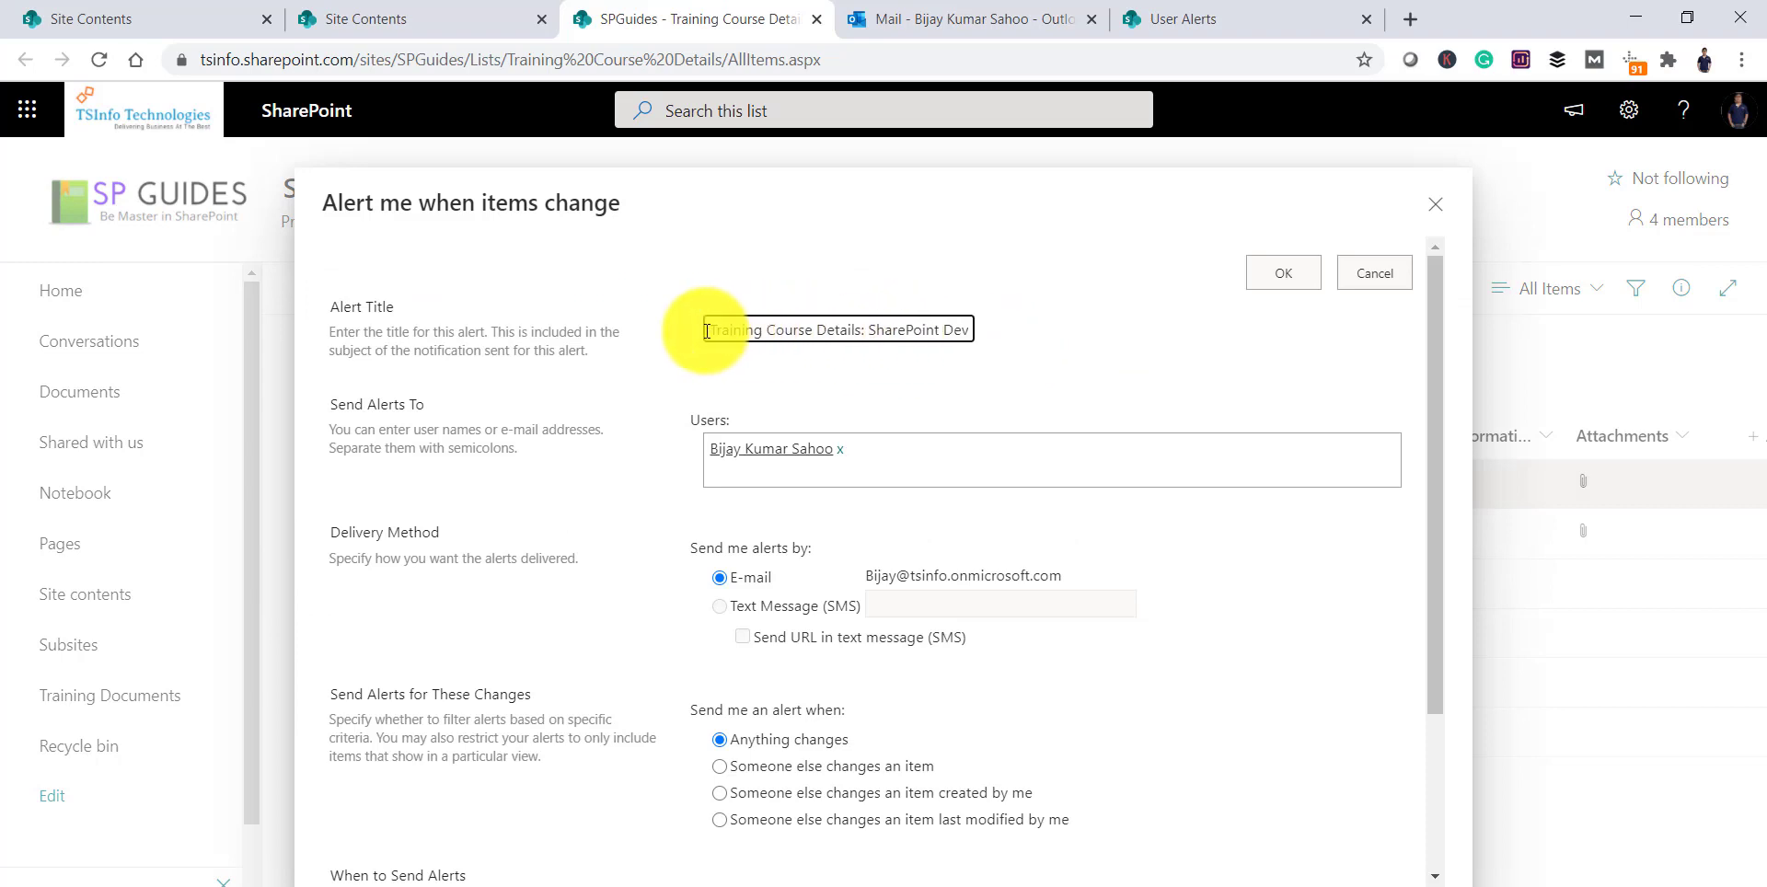
left_click_drag(707, 332, 1031, 338)
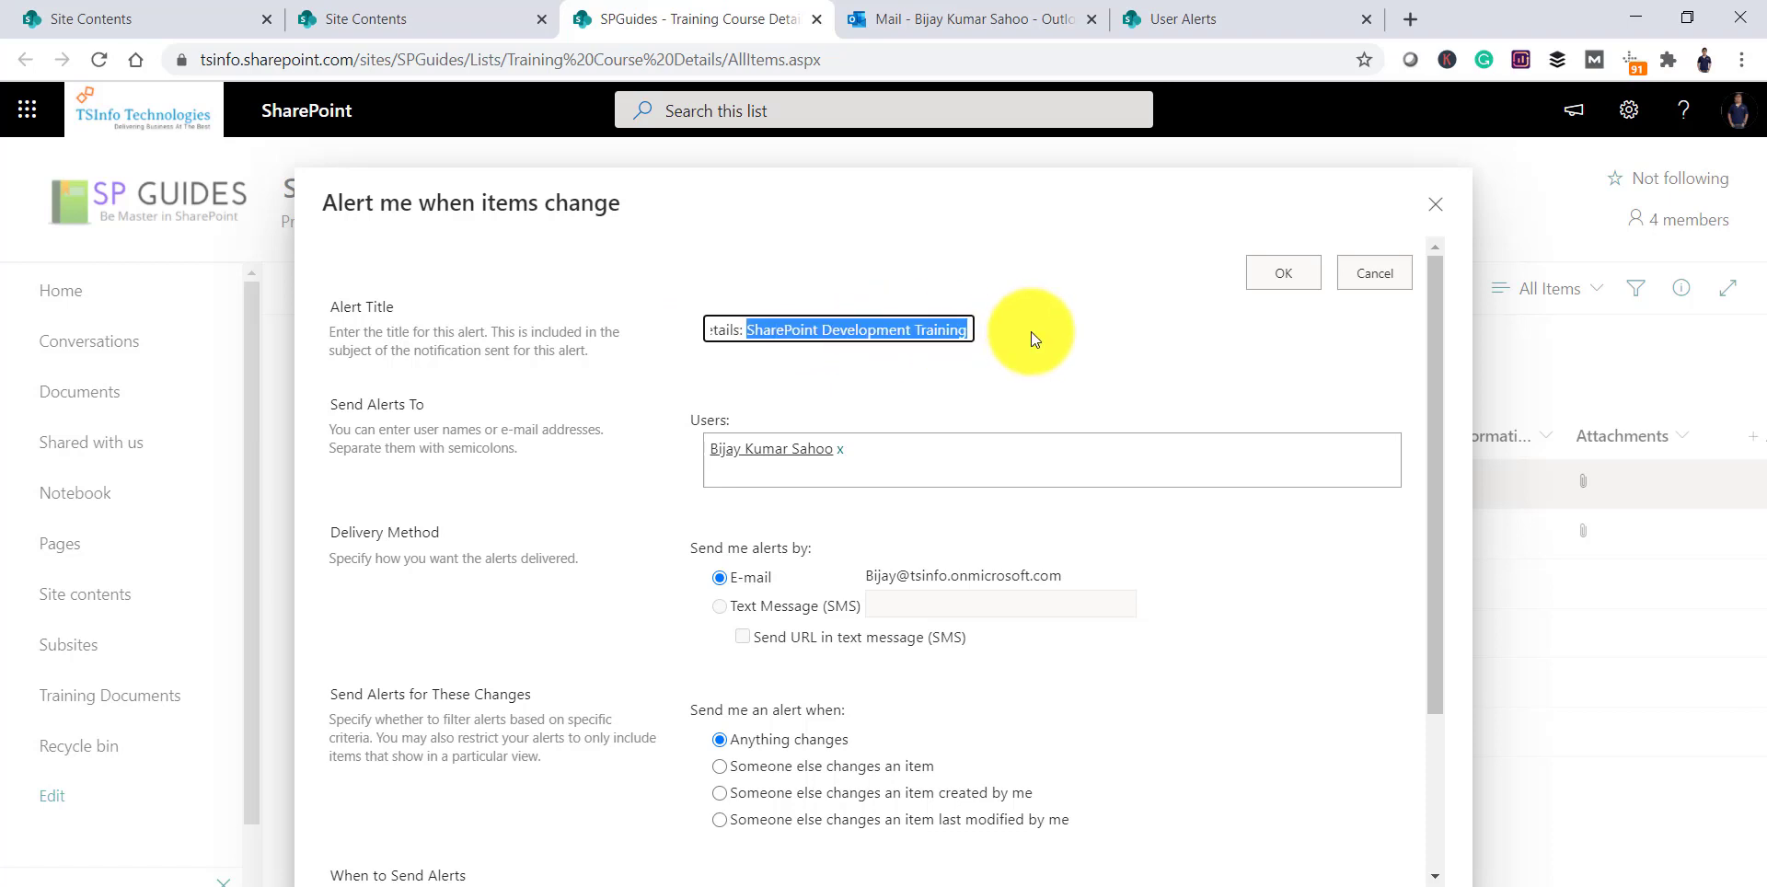
scroll(913, 613, "down", 1)
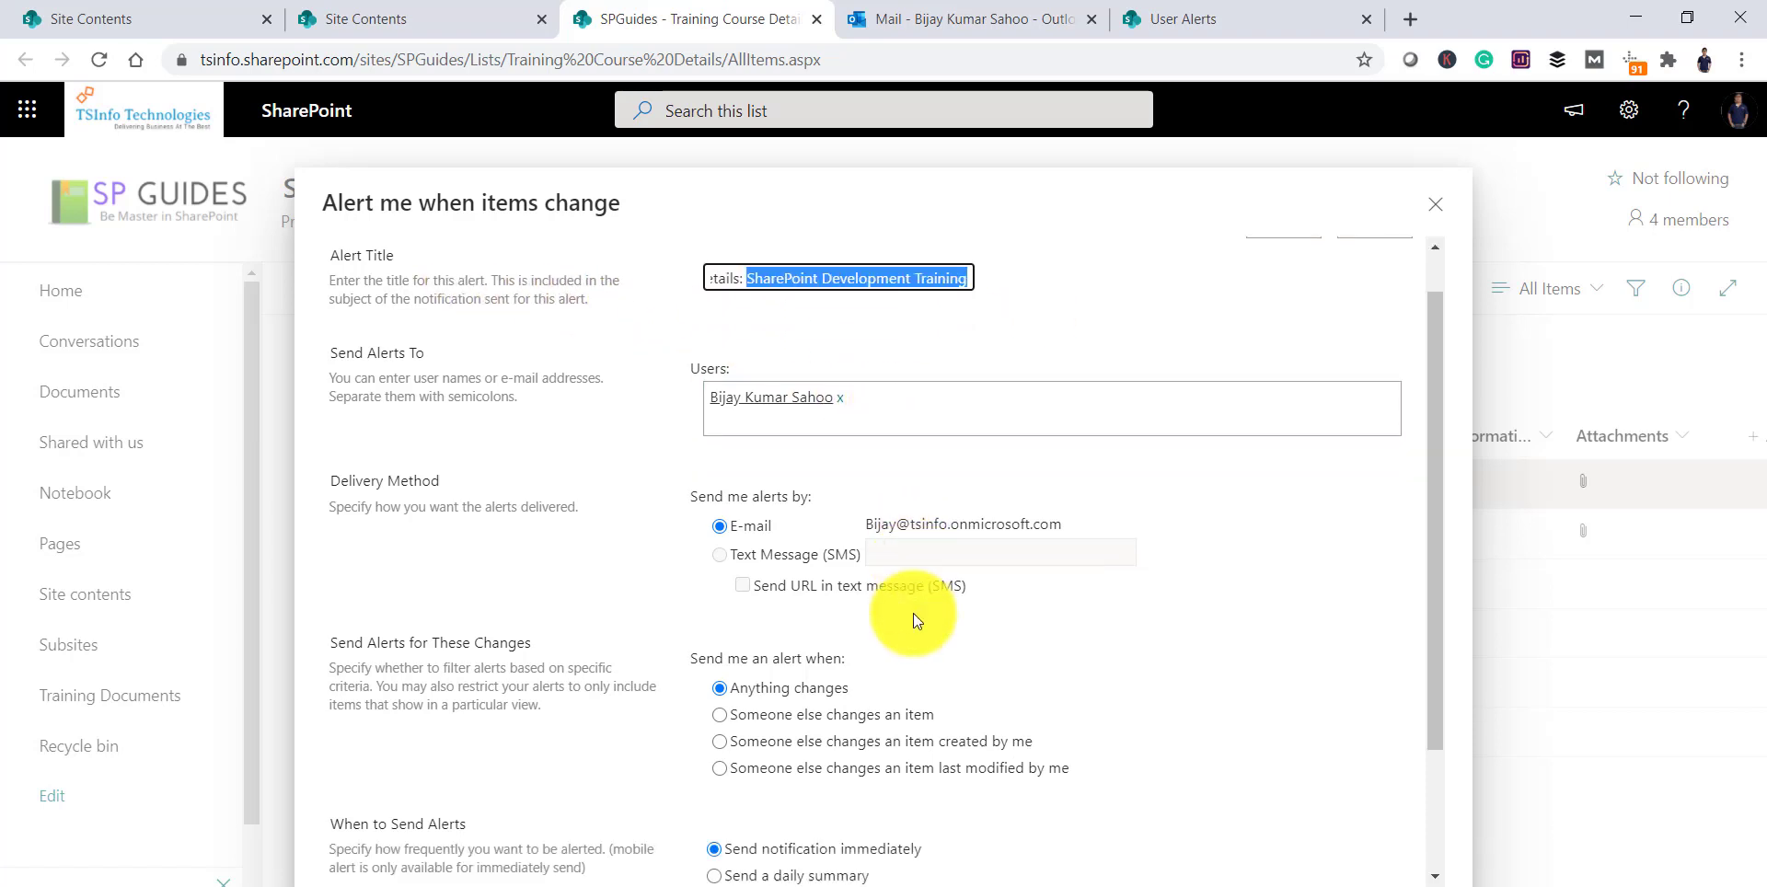
scroll(915, 619, "down", 3)
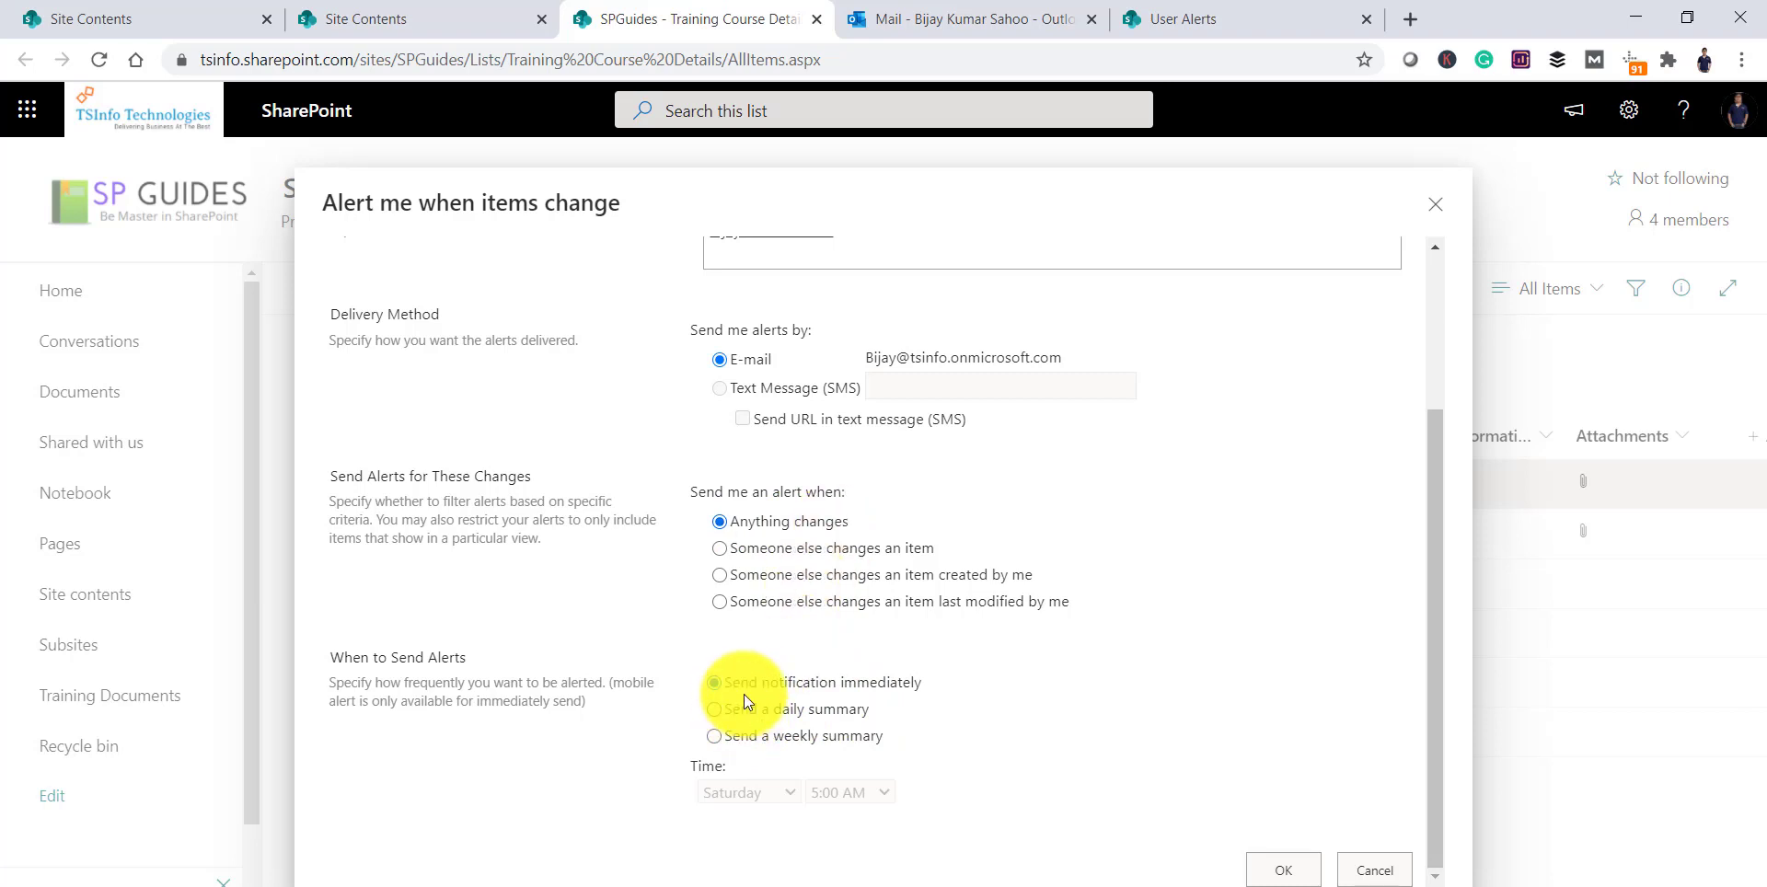
left_click(1300, 876)
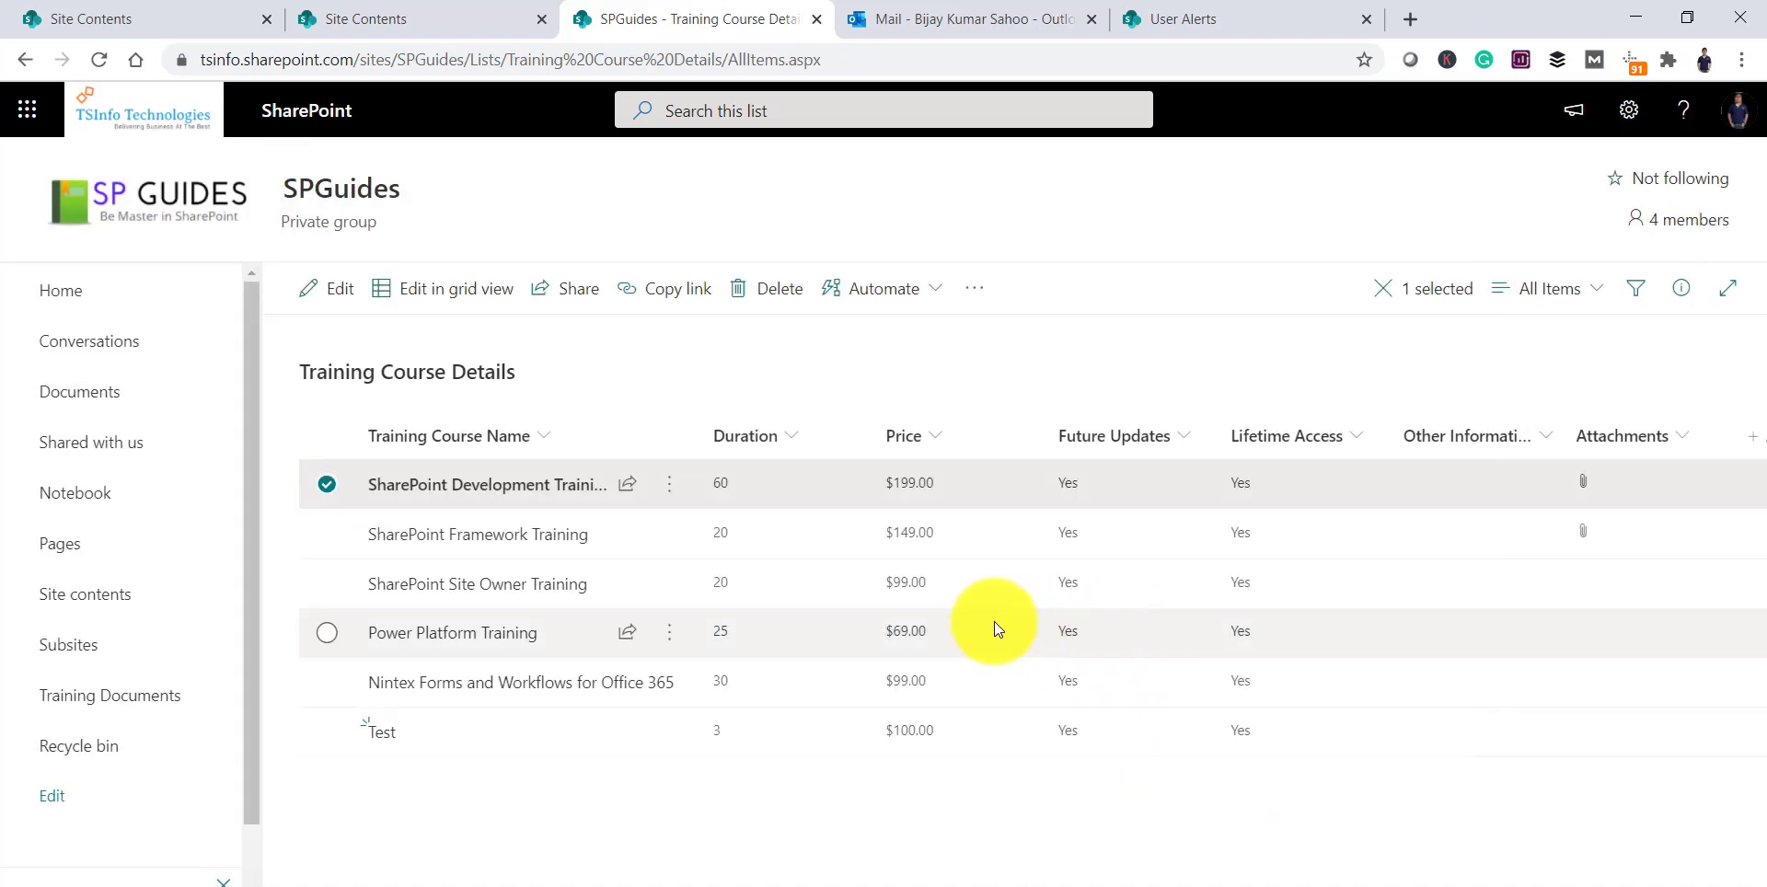
Step: With the SharePoint Development Training item selected, open the site's alert management page and examine the listed alerts
left_click(322, 482)
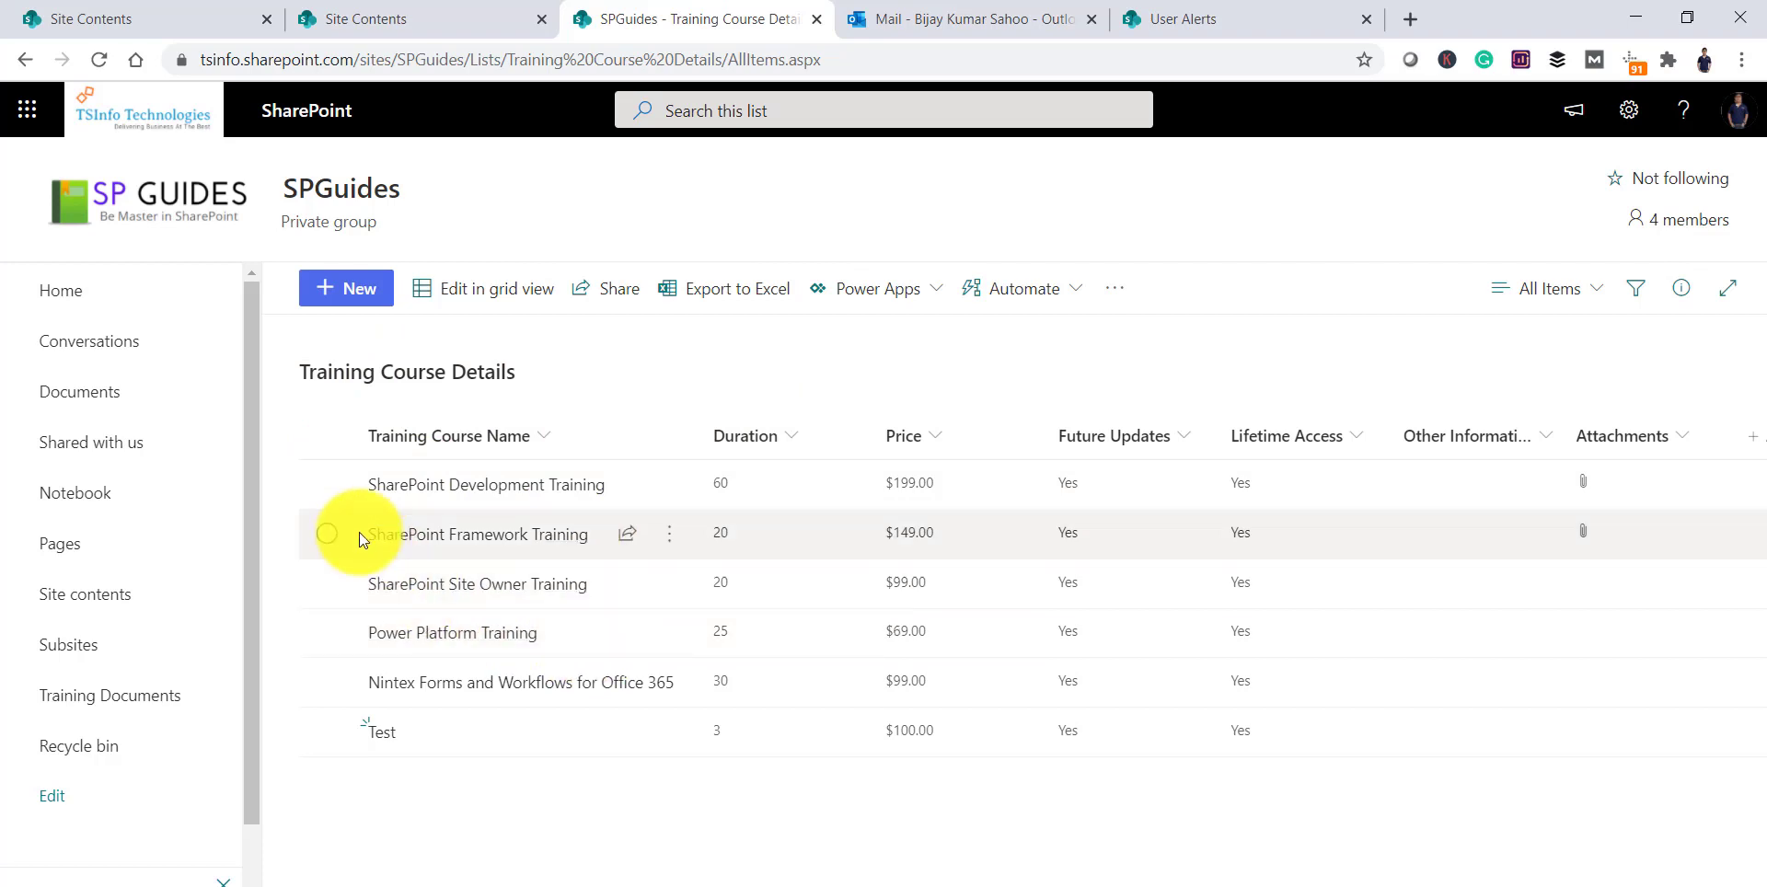
left_click(326, 484)
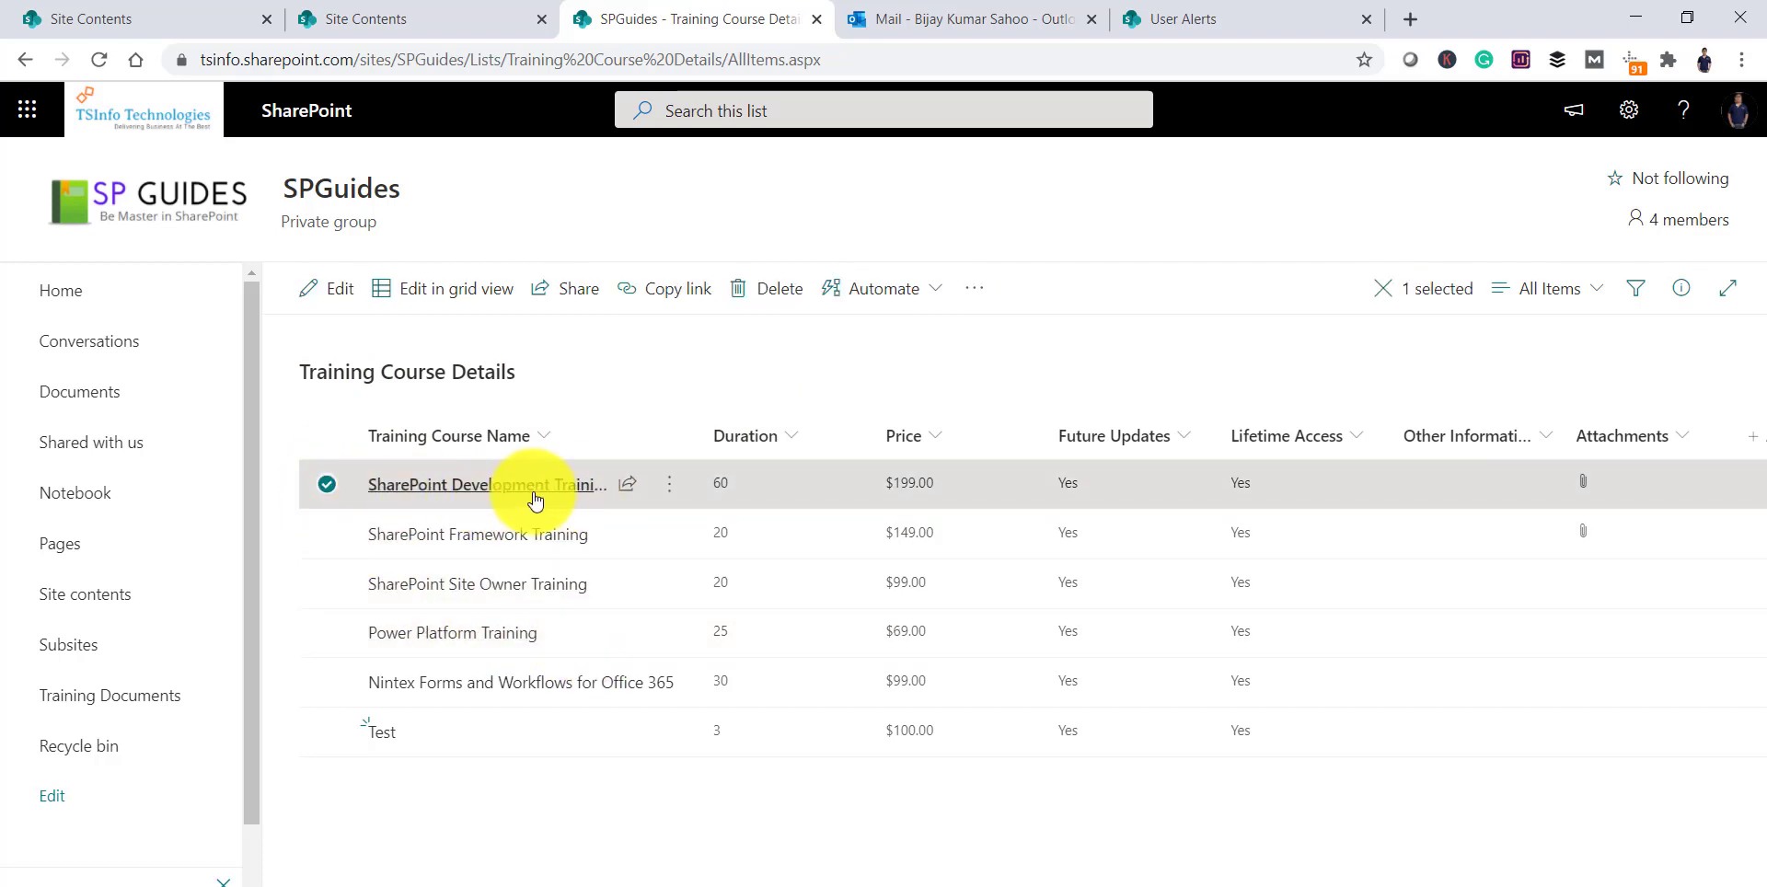
left_click(992, 289)
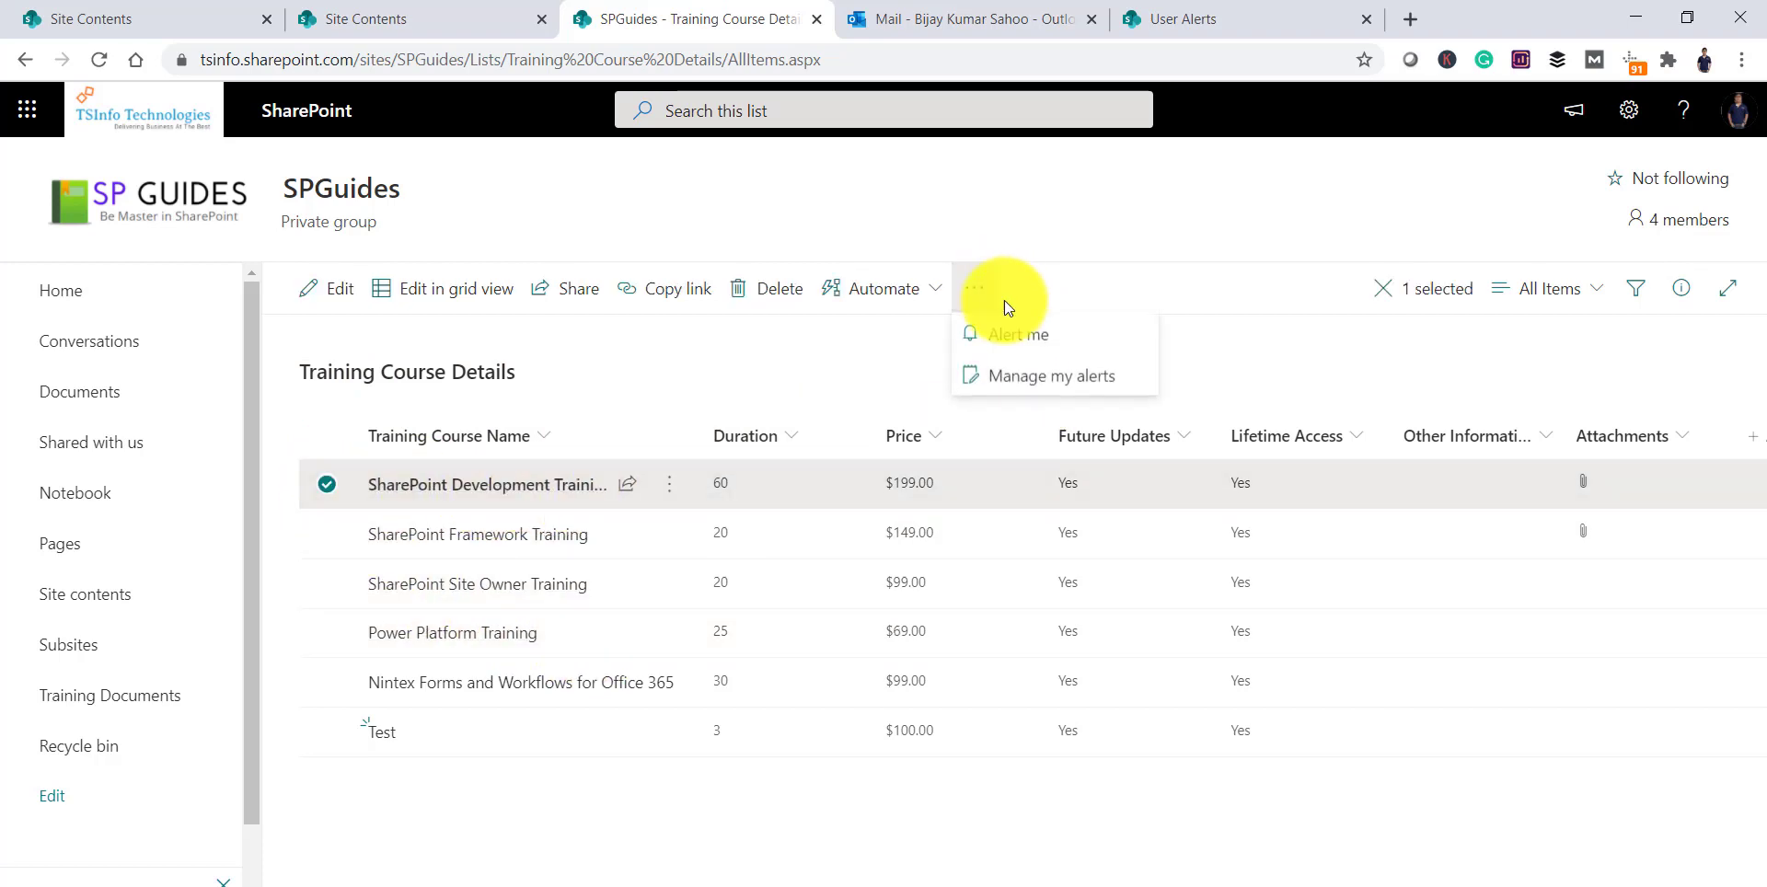
left_click(1027, 383)
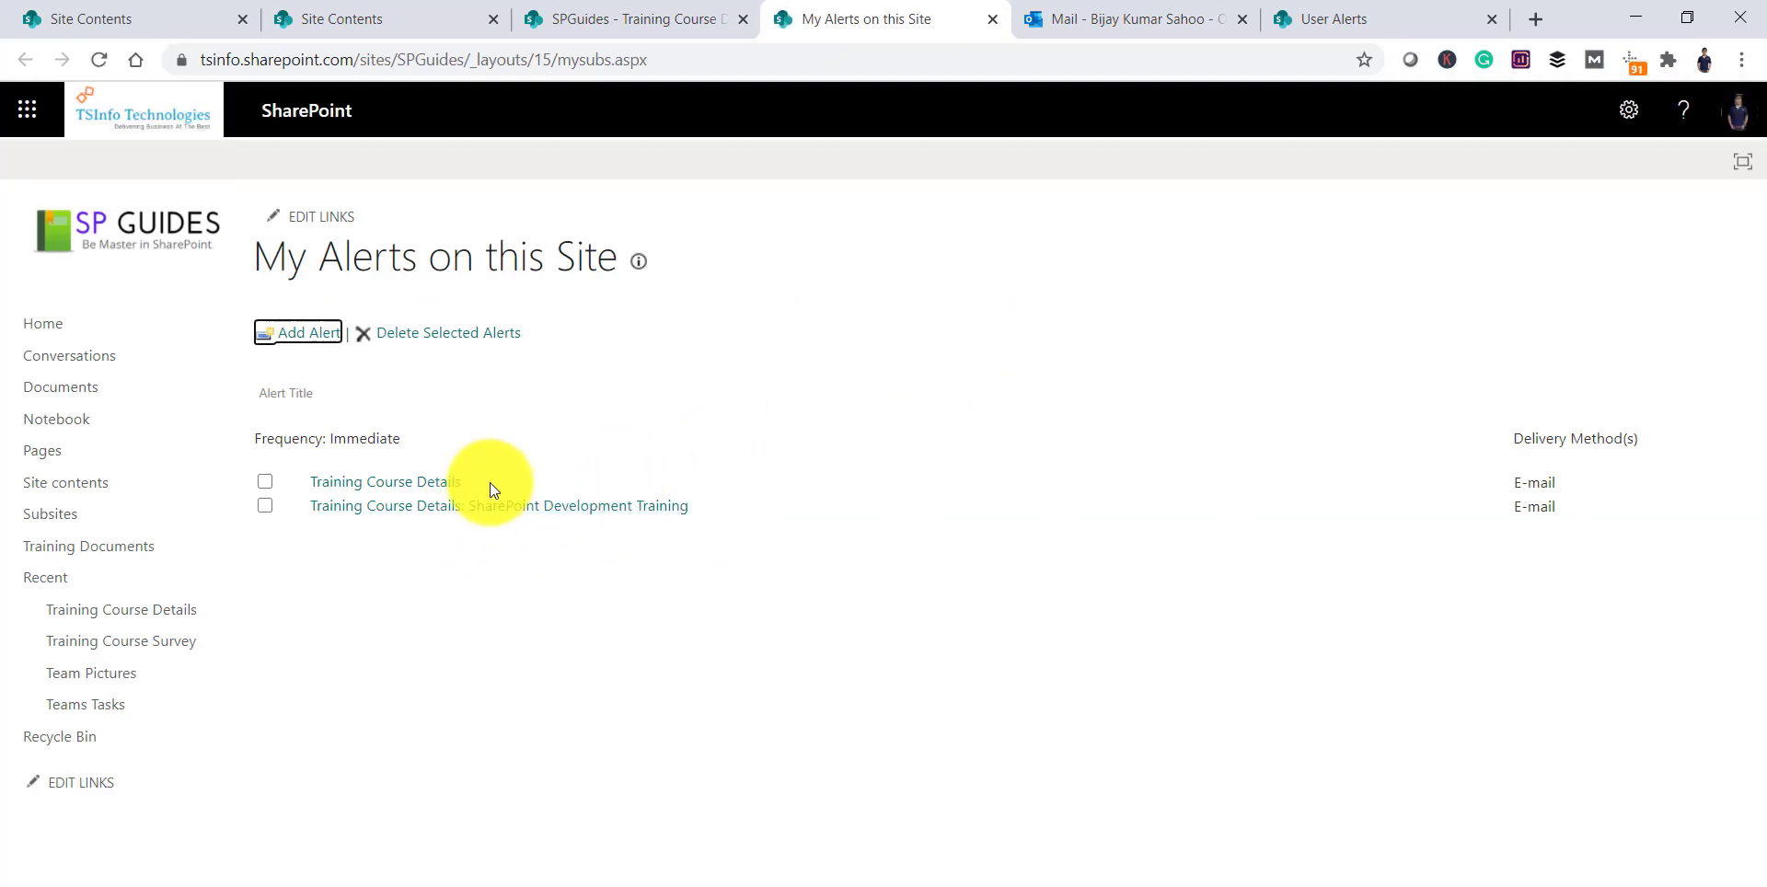
left_click_drag(489, 483, 317, 476)
left_click(421, 552)
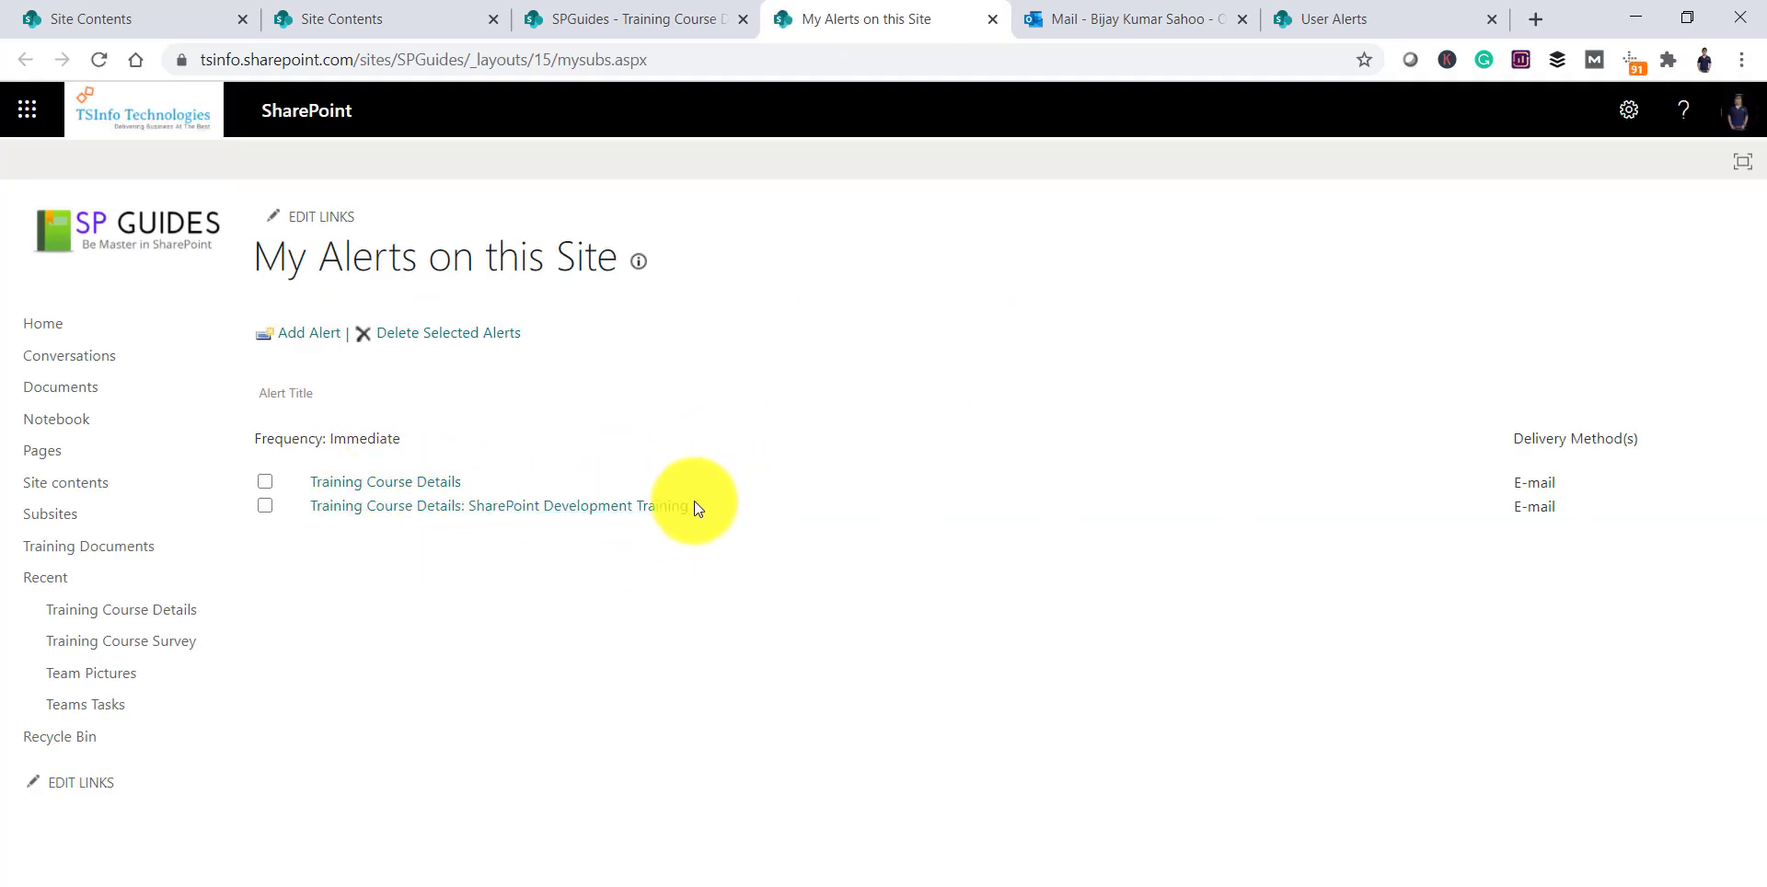
Step: Switch to Outlook and read the SPGuides message about the alert created for SharePoint Development Training
left_click_drag(694, 506, 343, 517)
left_click(526, 543)
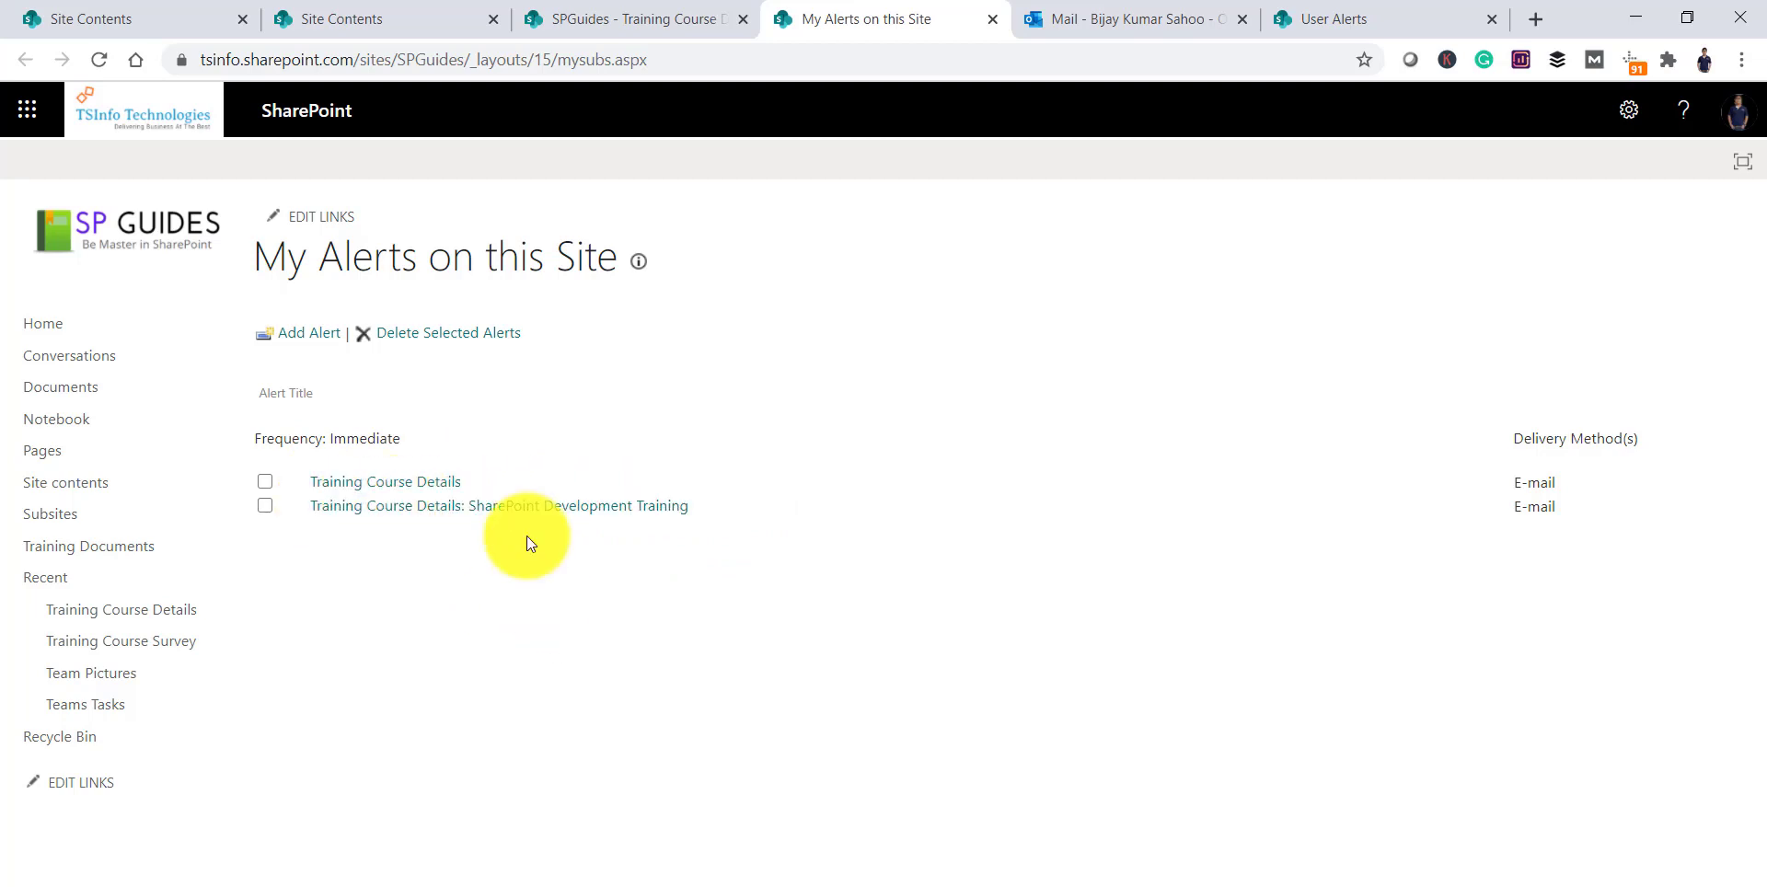
left_click(1194, 18)
left_click(413, 302)
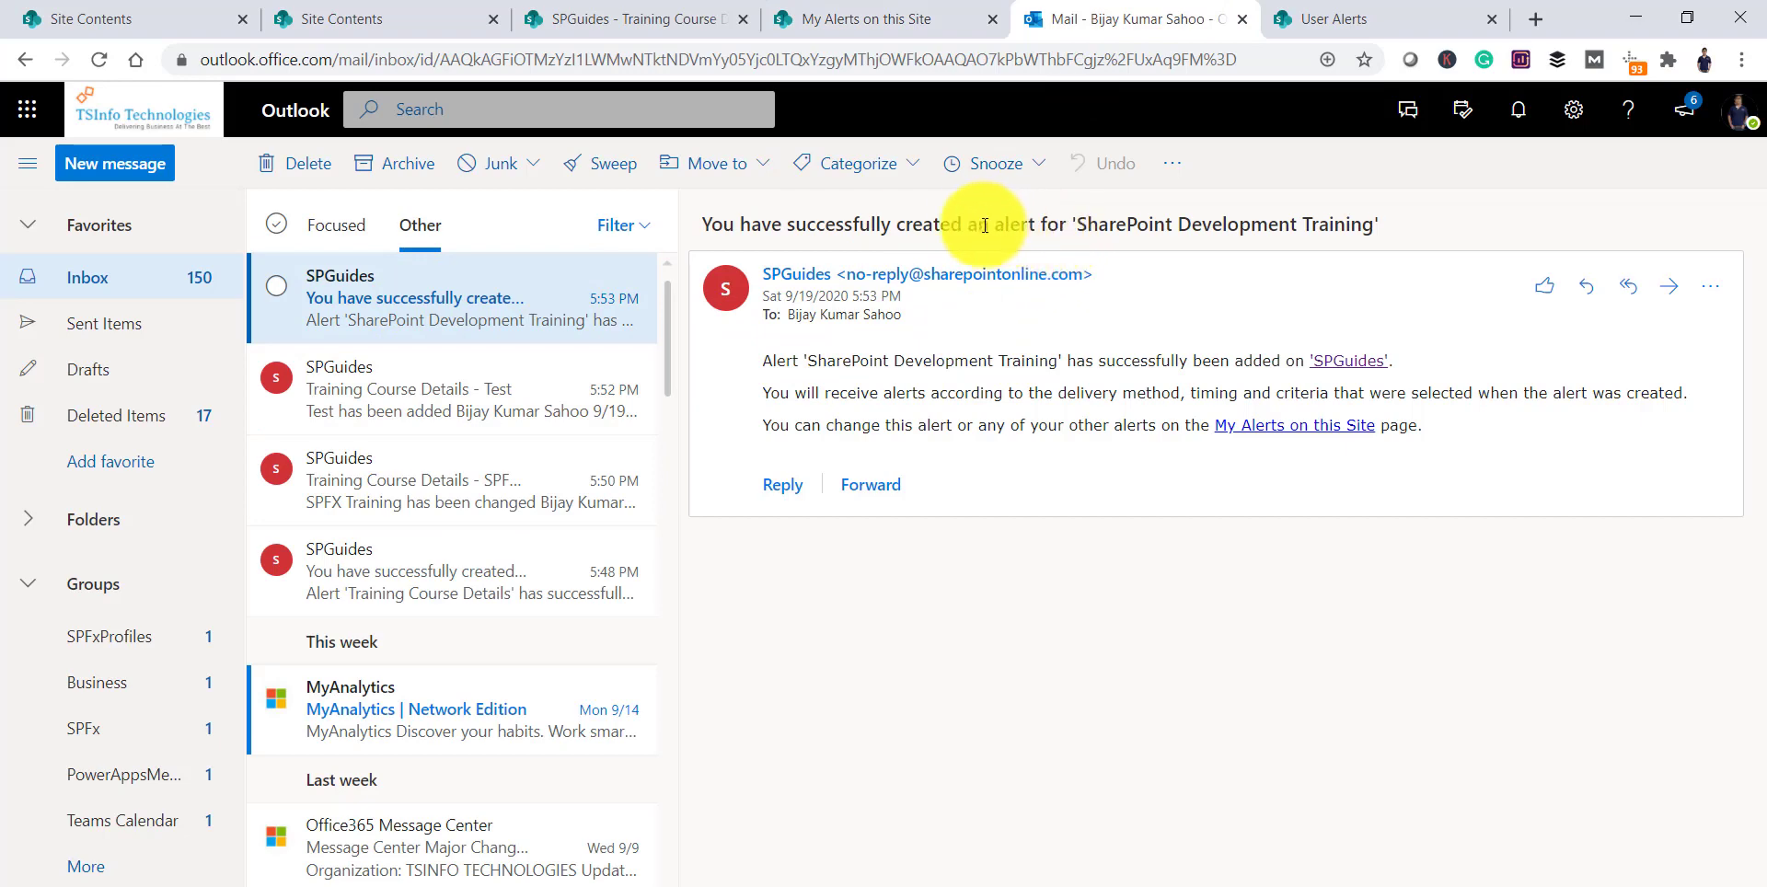
left_click_drag(975, 222, 1397, 229)
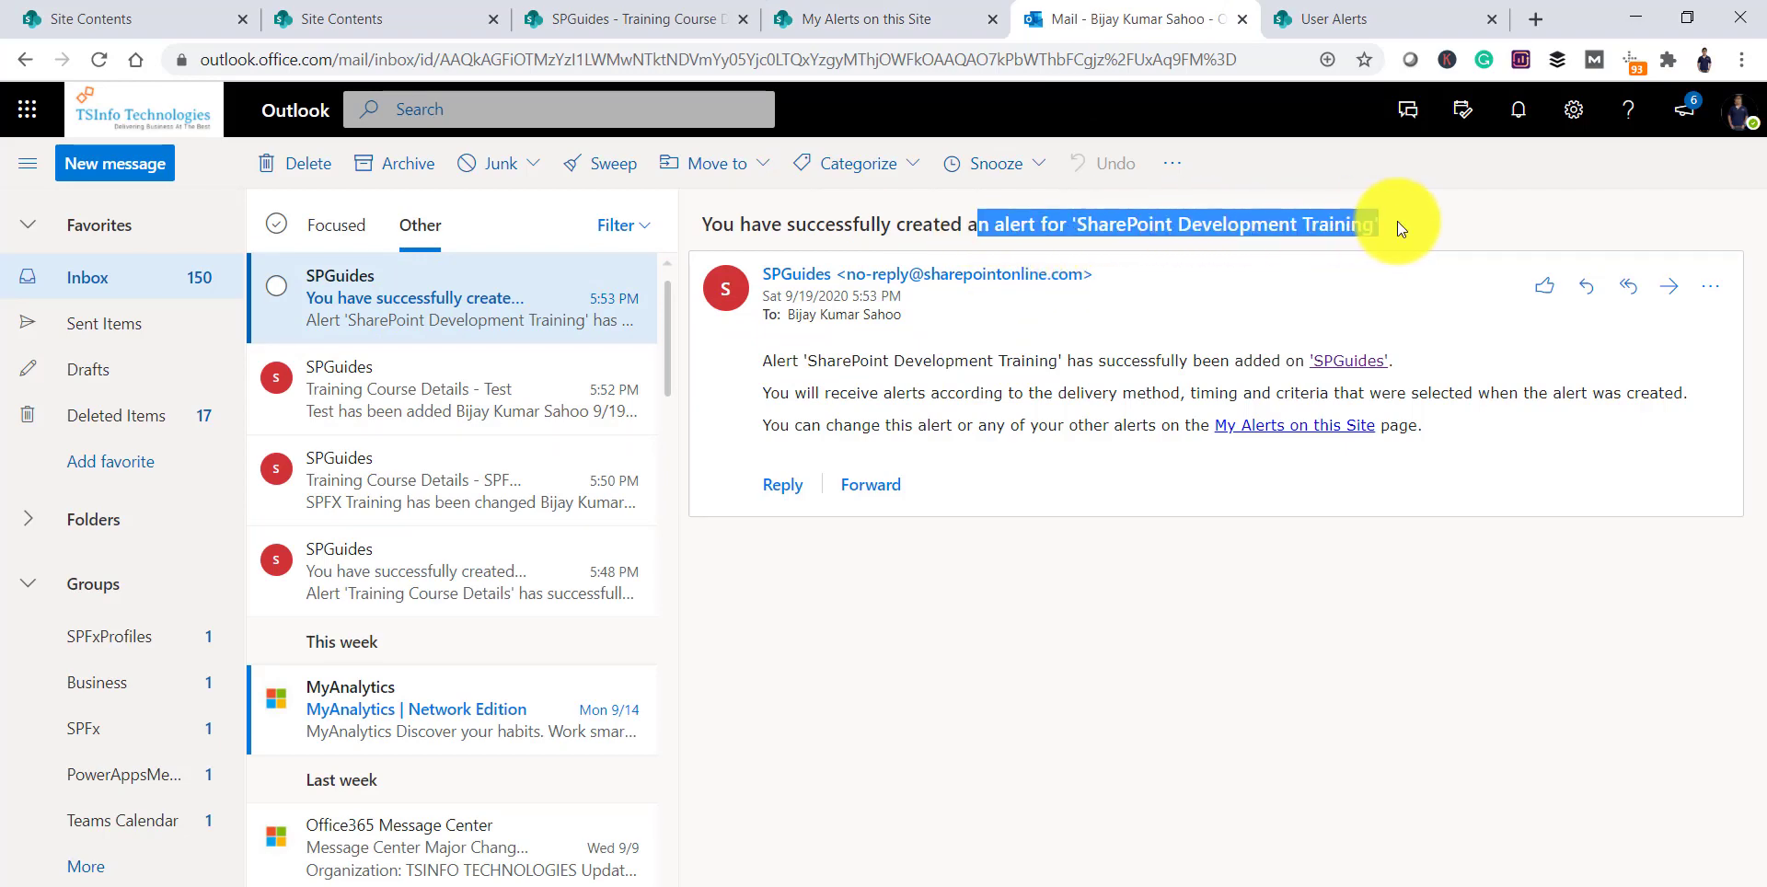
Step: Return to the Training Course Details list, edit the SharePoint Development Training item, and set its duration to 70 hours
left_click(858, 18)
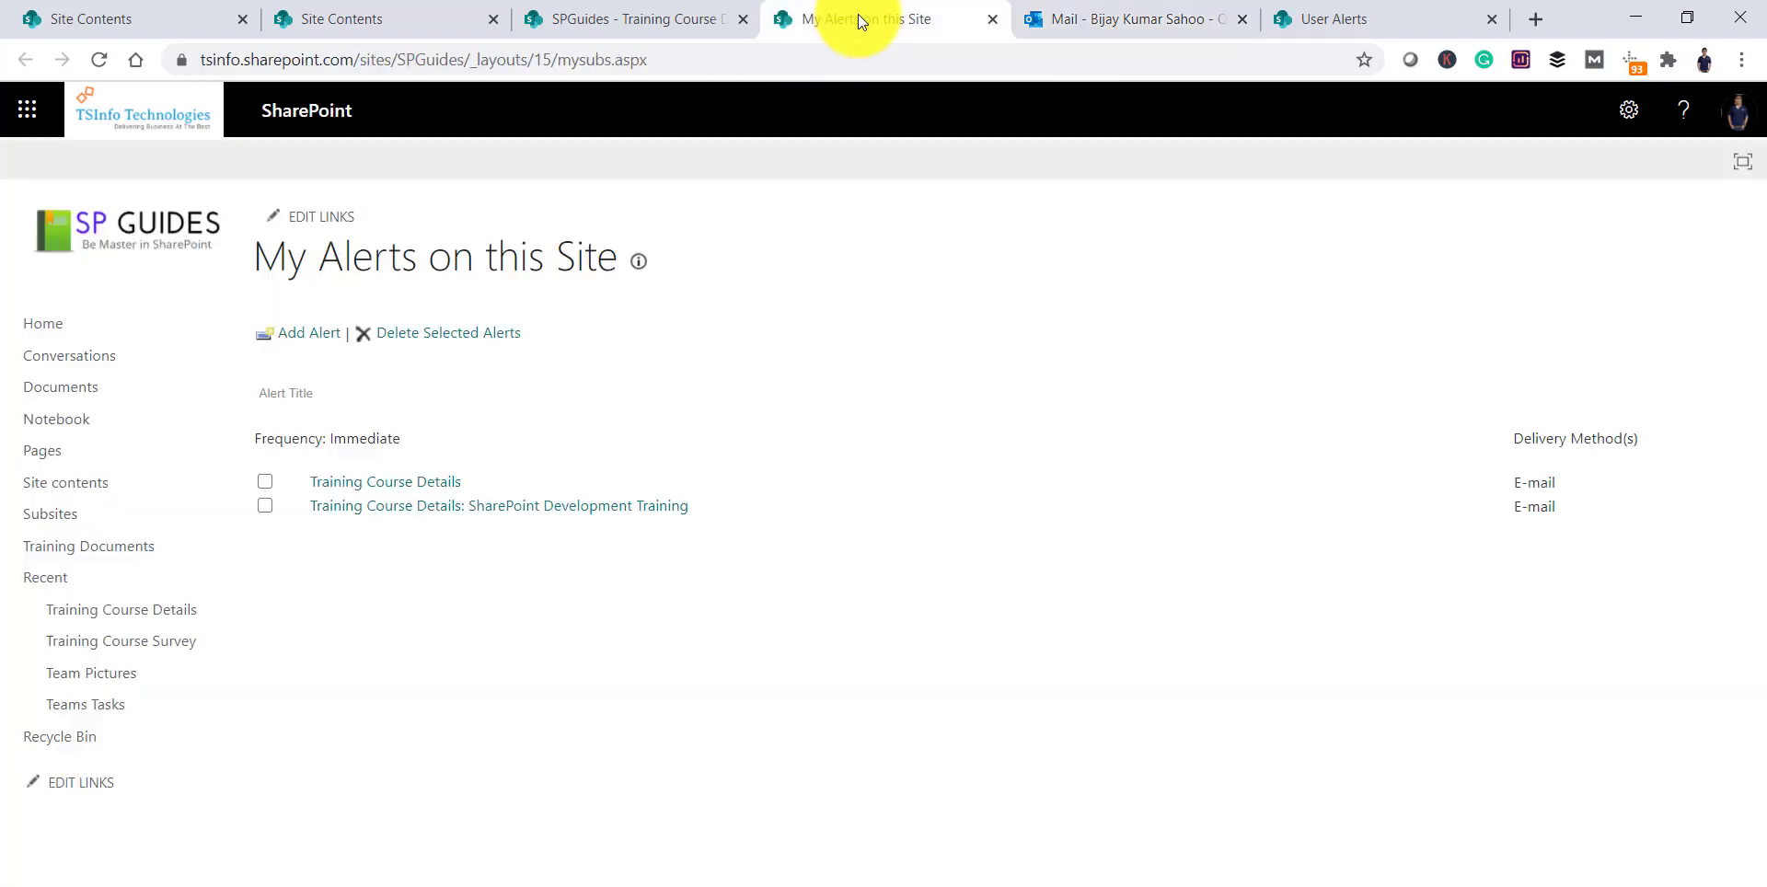
left_click(665, 14)
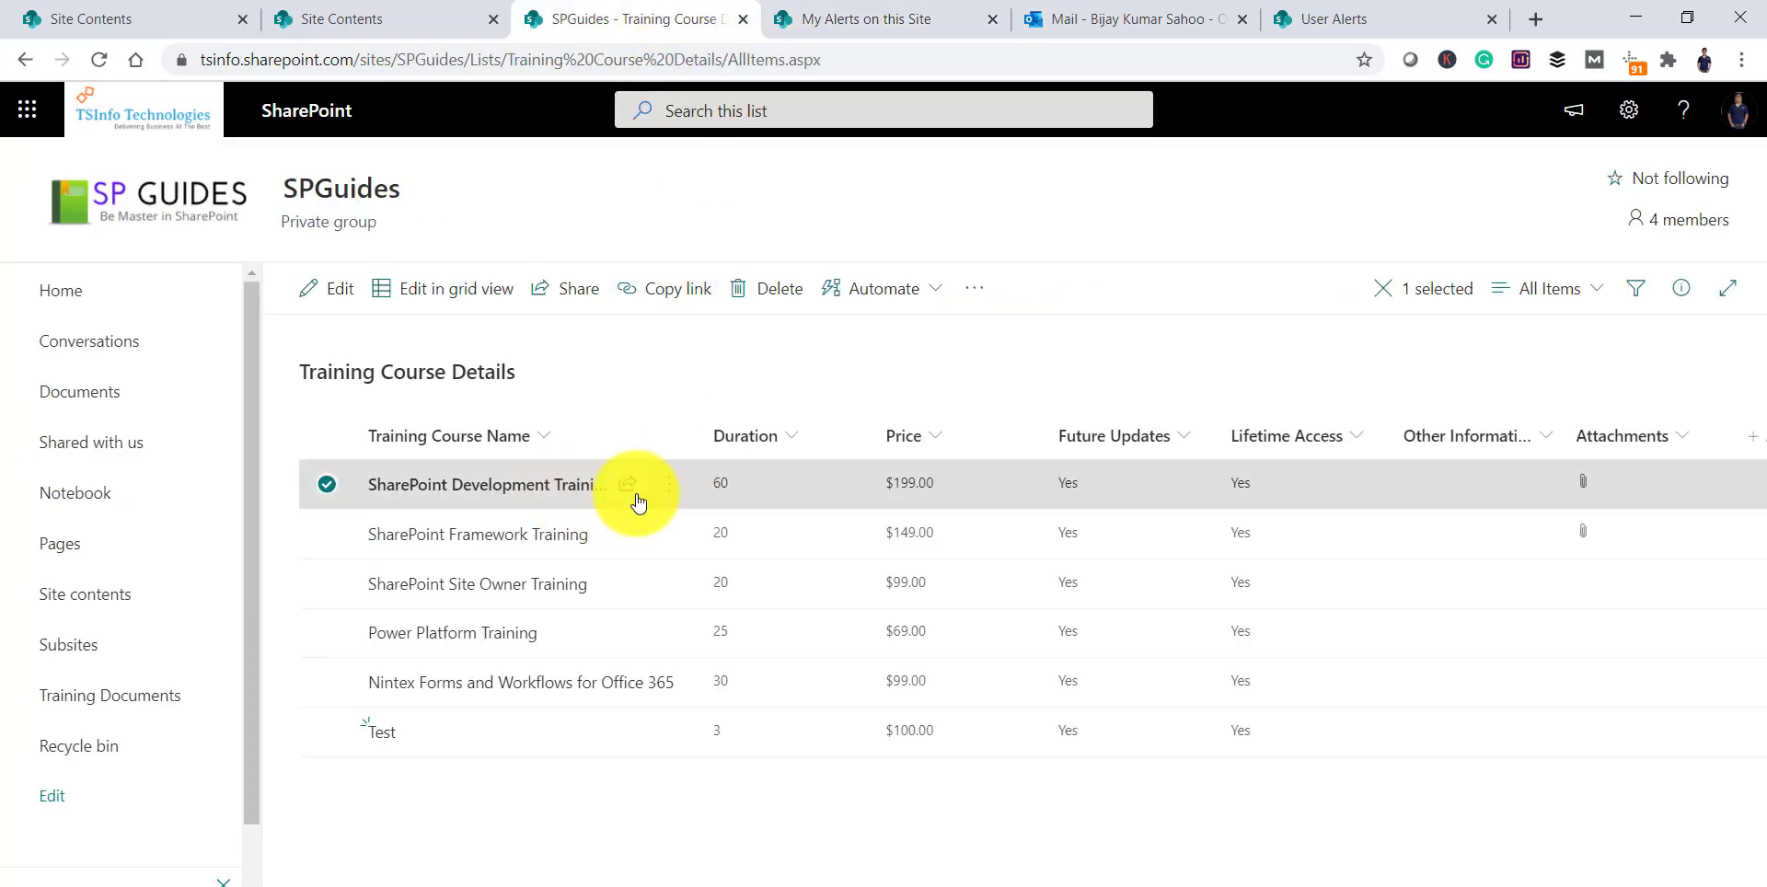
left_click(676, 486)
left_click(745, 523)
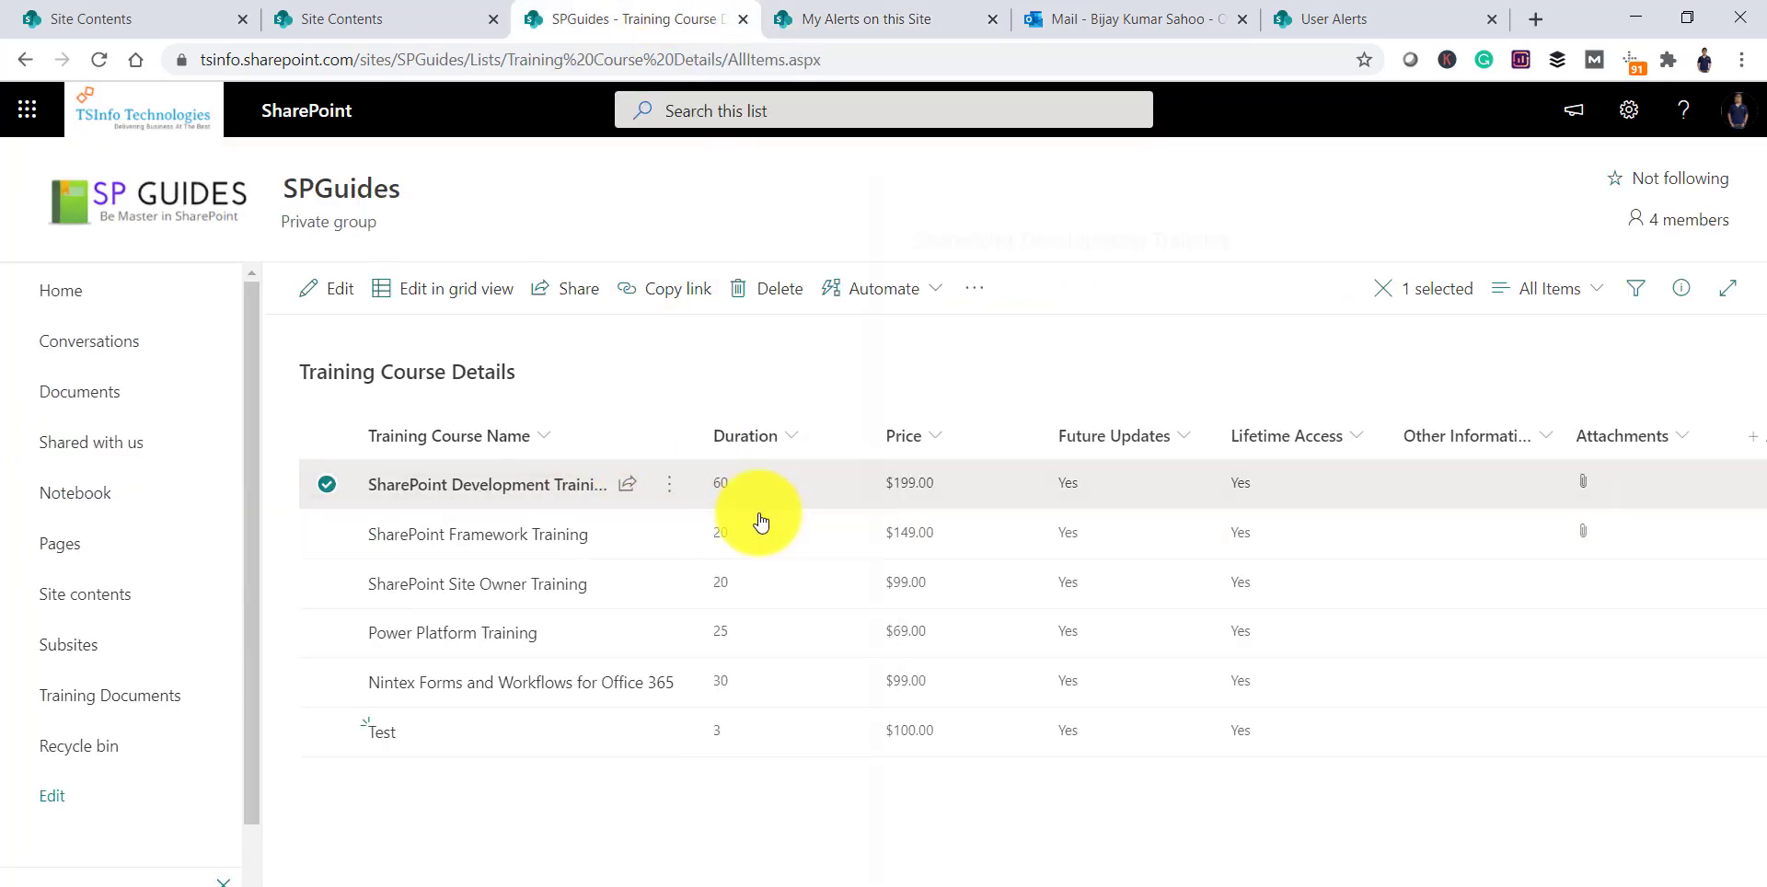
left_click_drag(931, 405, 868, 406)
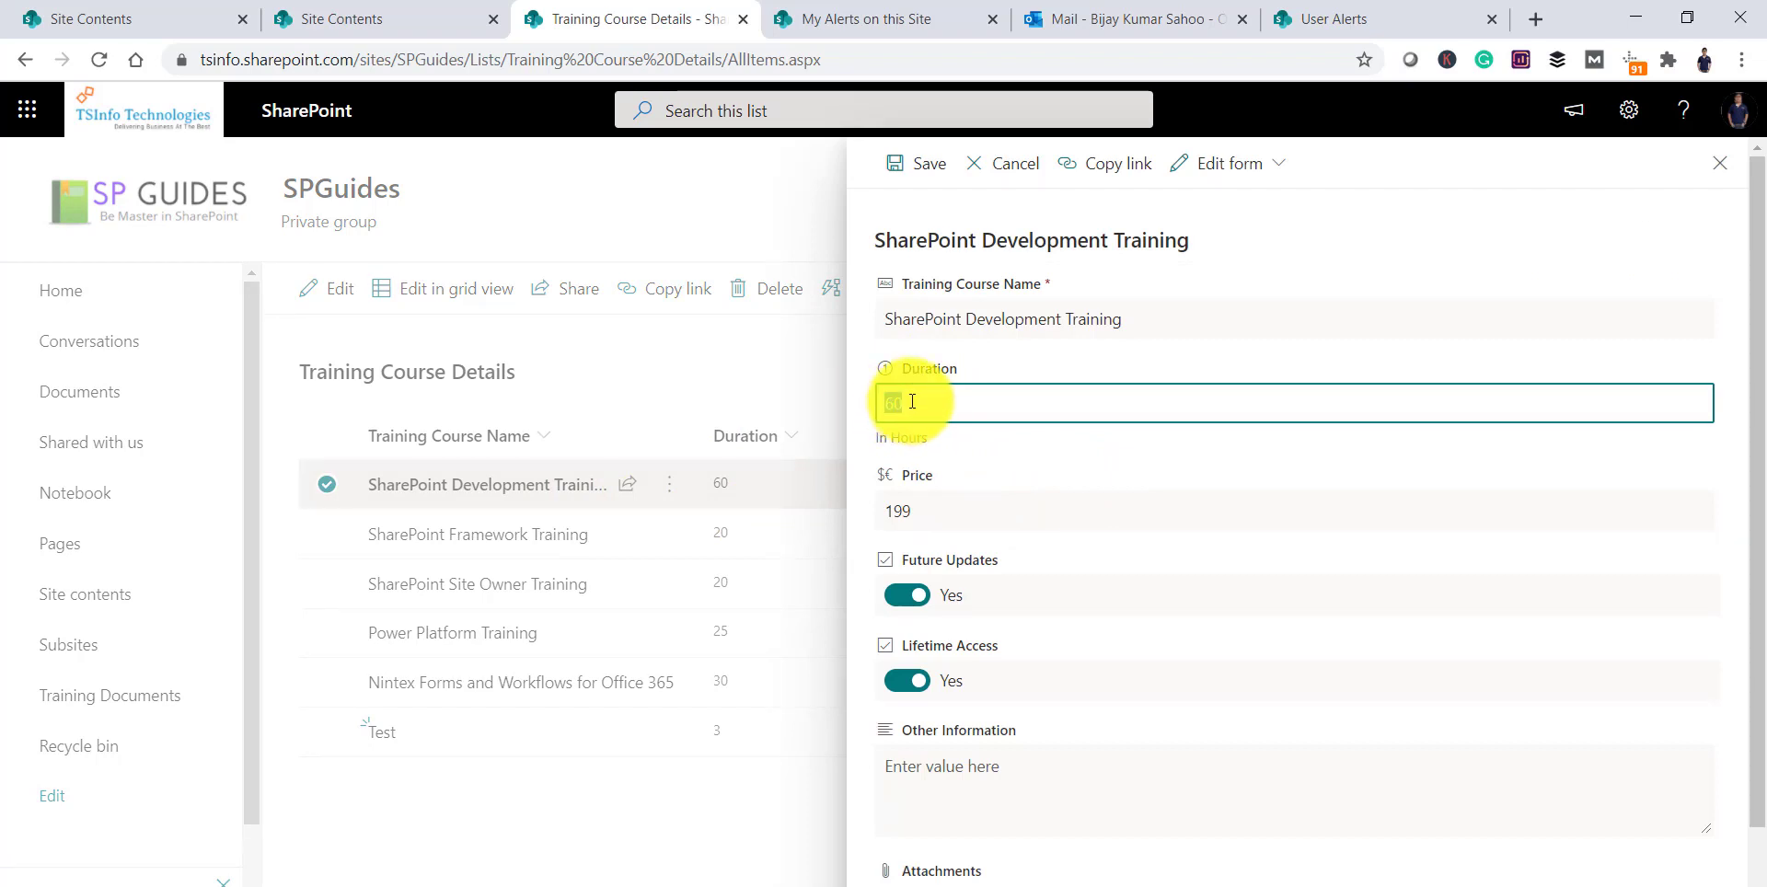
type("70")
key("shift+Tab")
Step: Rename the course as SharePoint Online Development Training, set its price to 185, and save the item
left_click(961, 318)
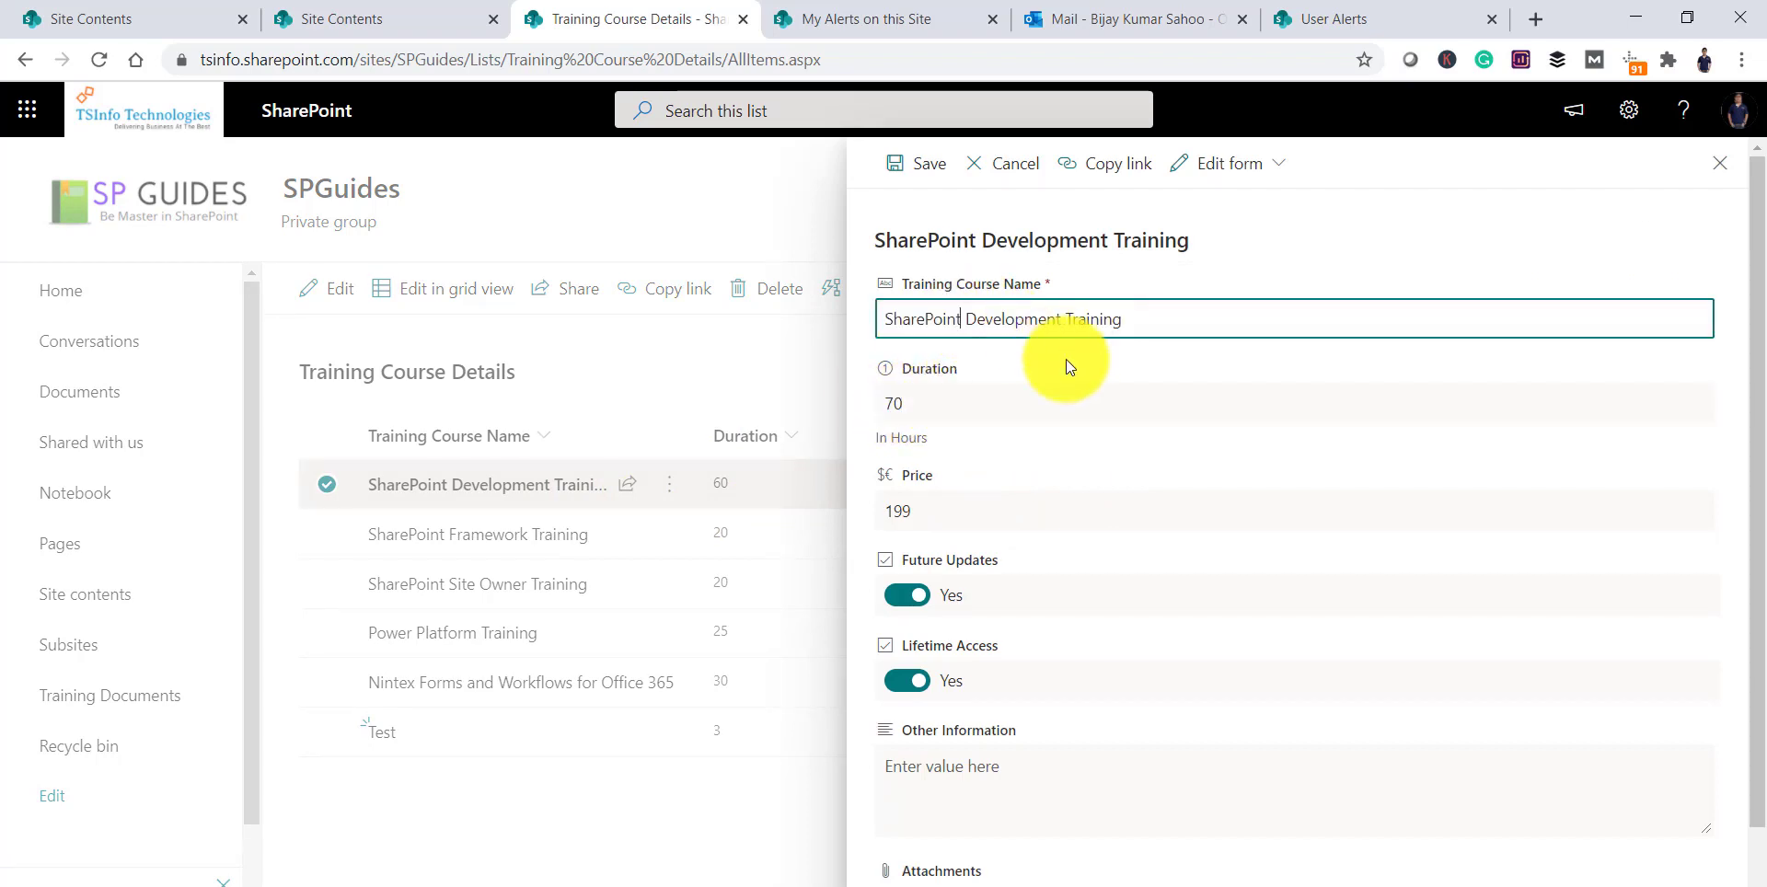
type("Online")
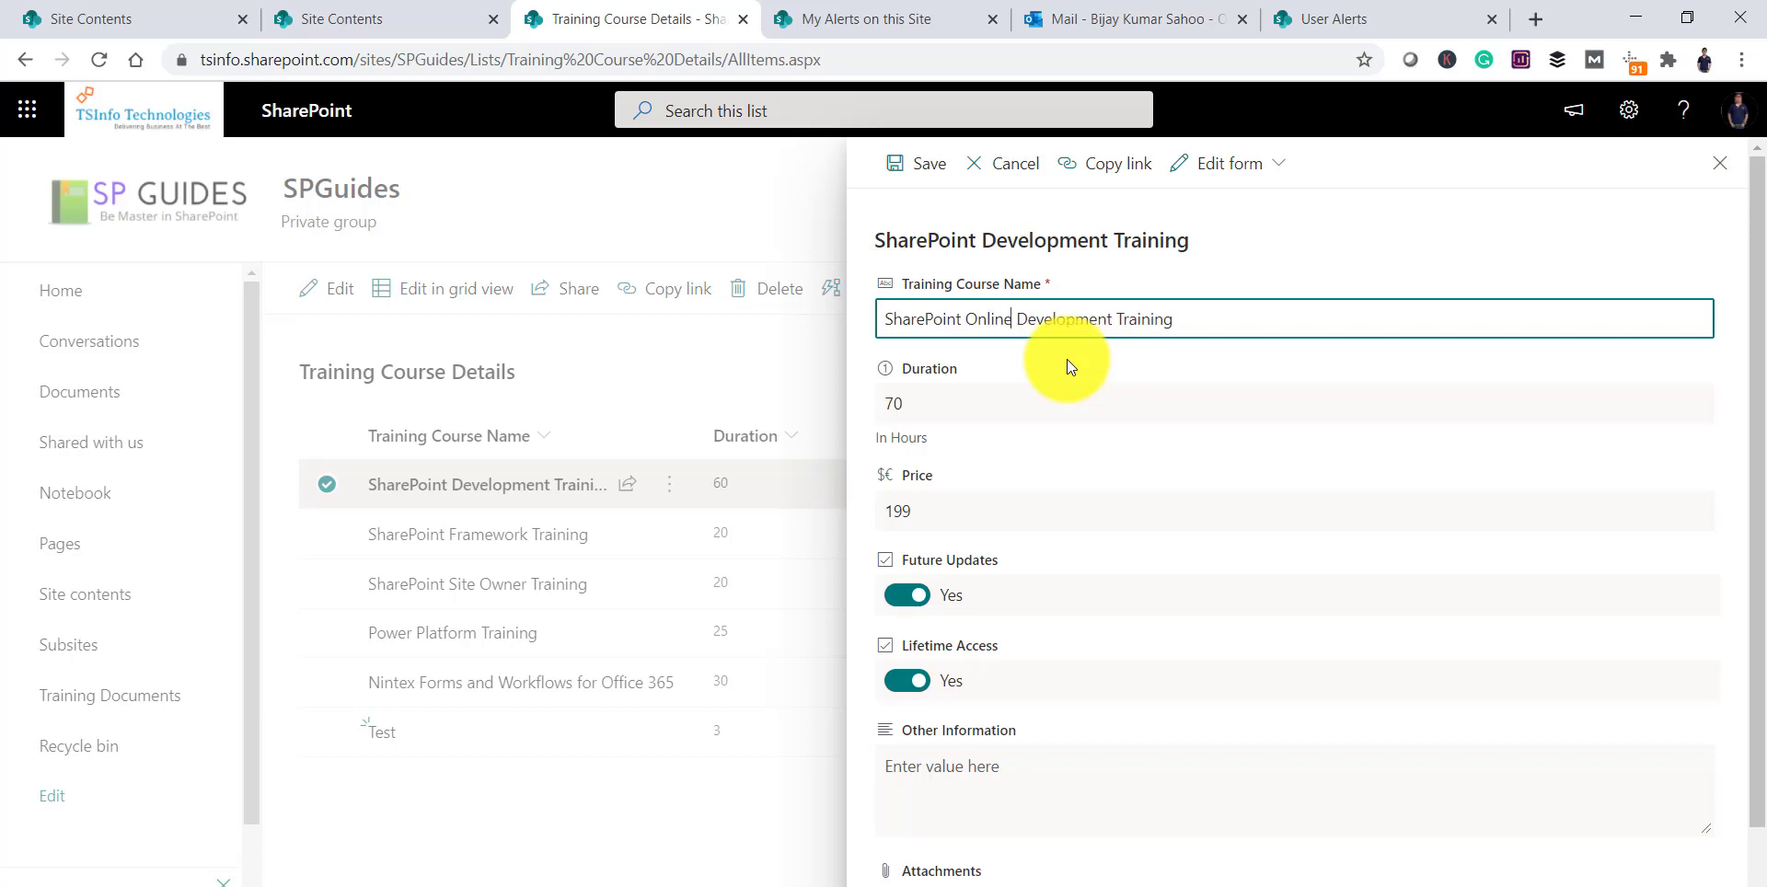
left_click(975, 513)
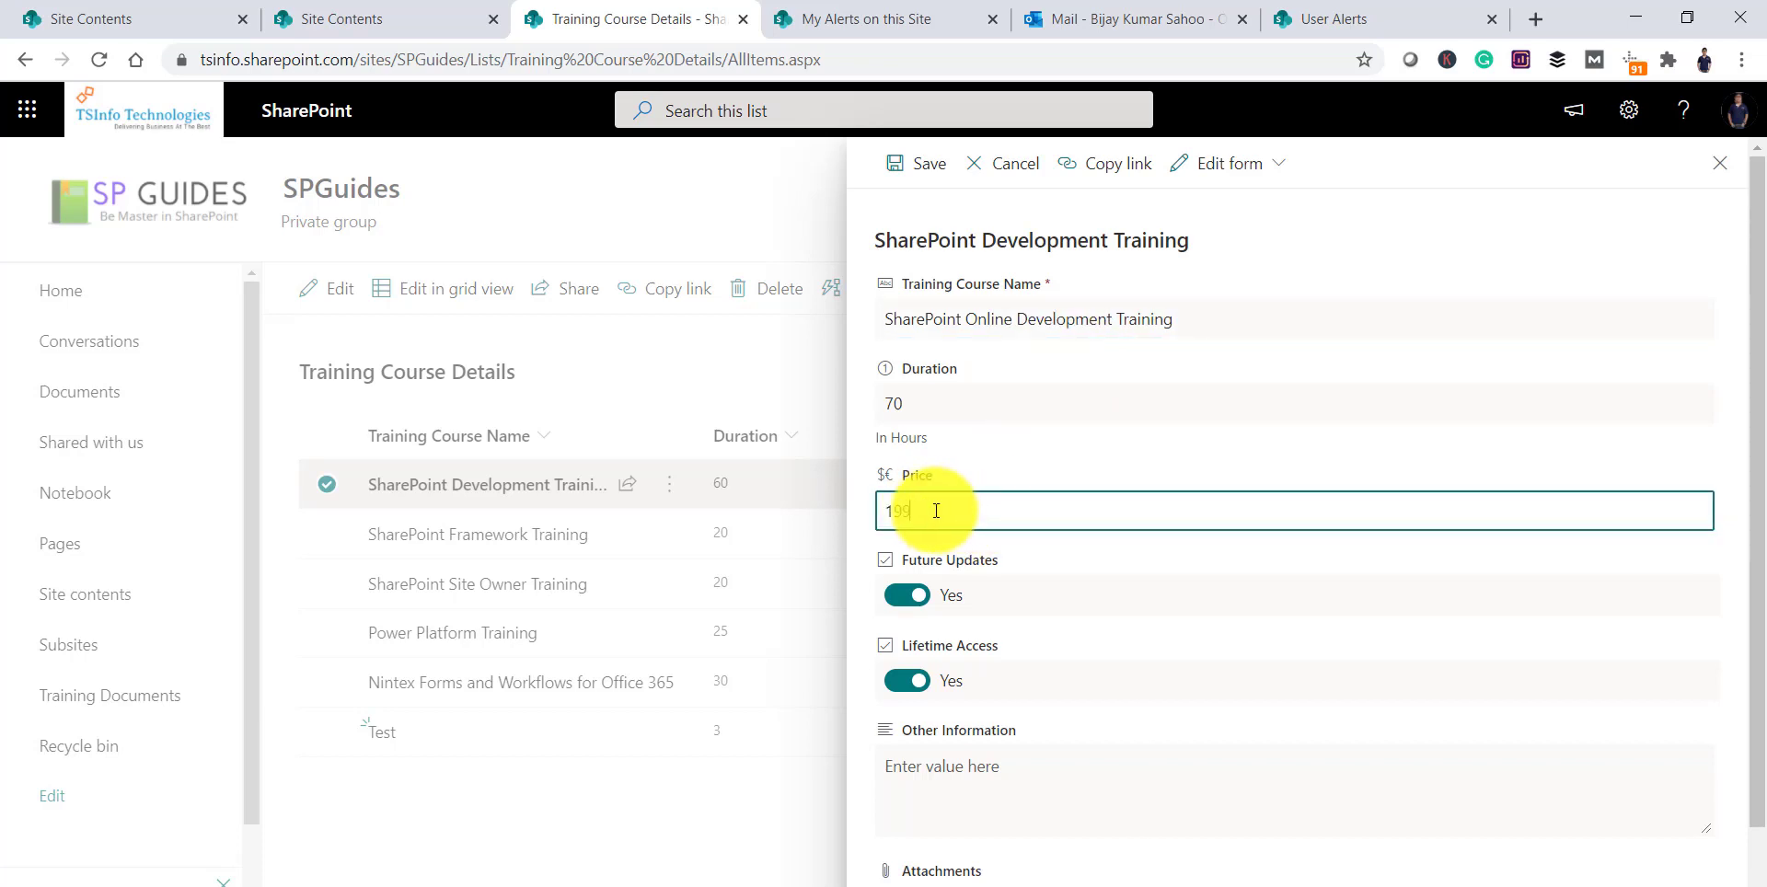
double_click(898, 511)
type("185")
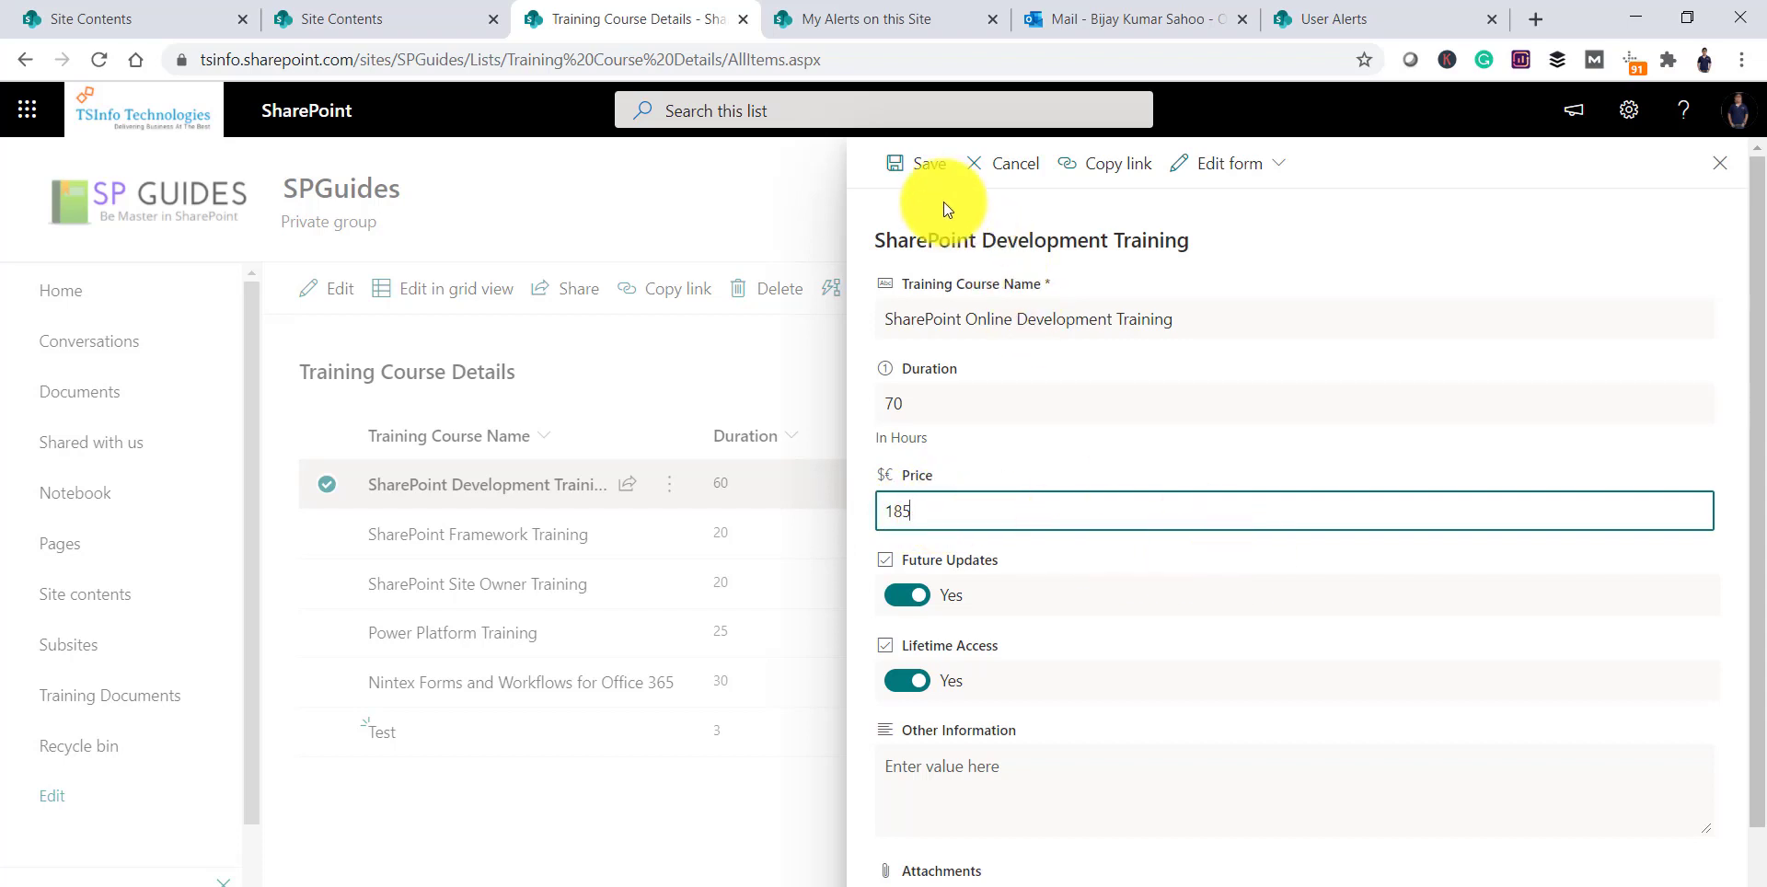
left_click(923, 164)
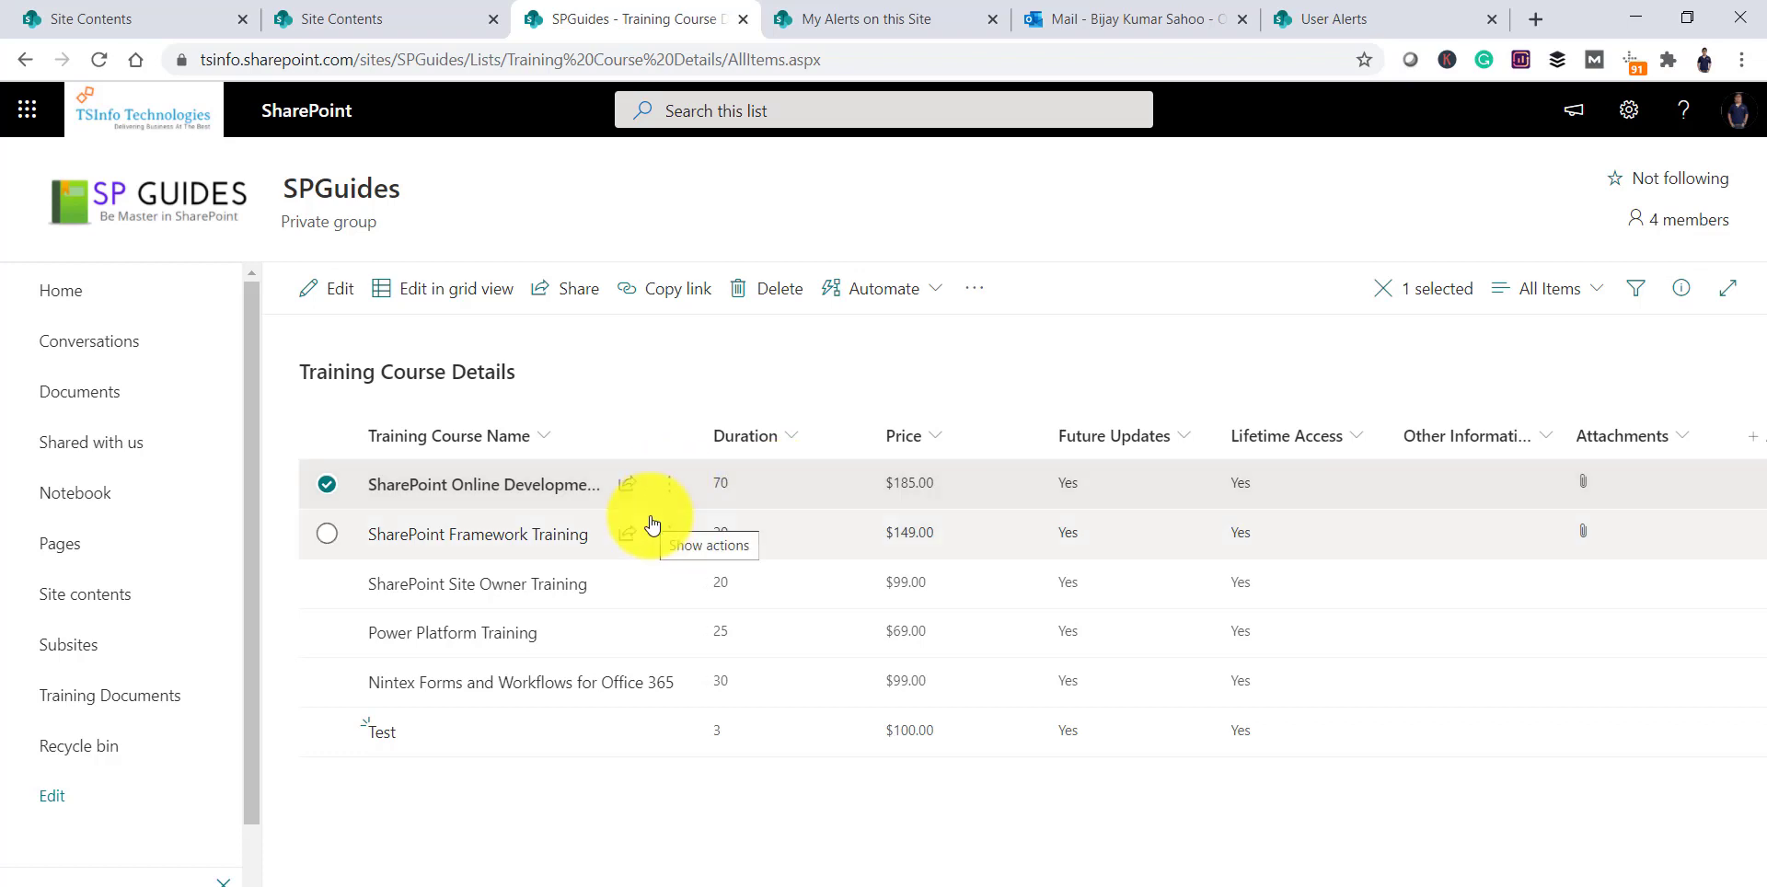
Step: Return to Outlook and compare the list alert and item alert notifications about the changed SharePoint Development Training item
left_click(1114, 16)
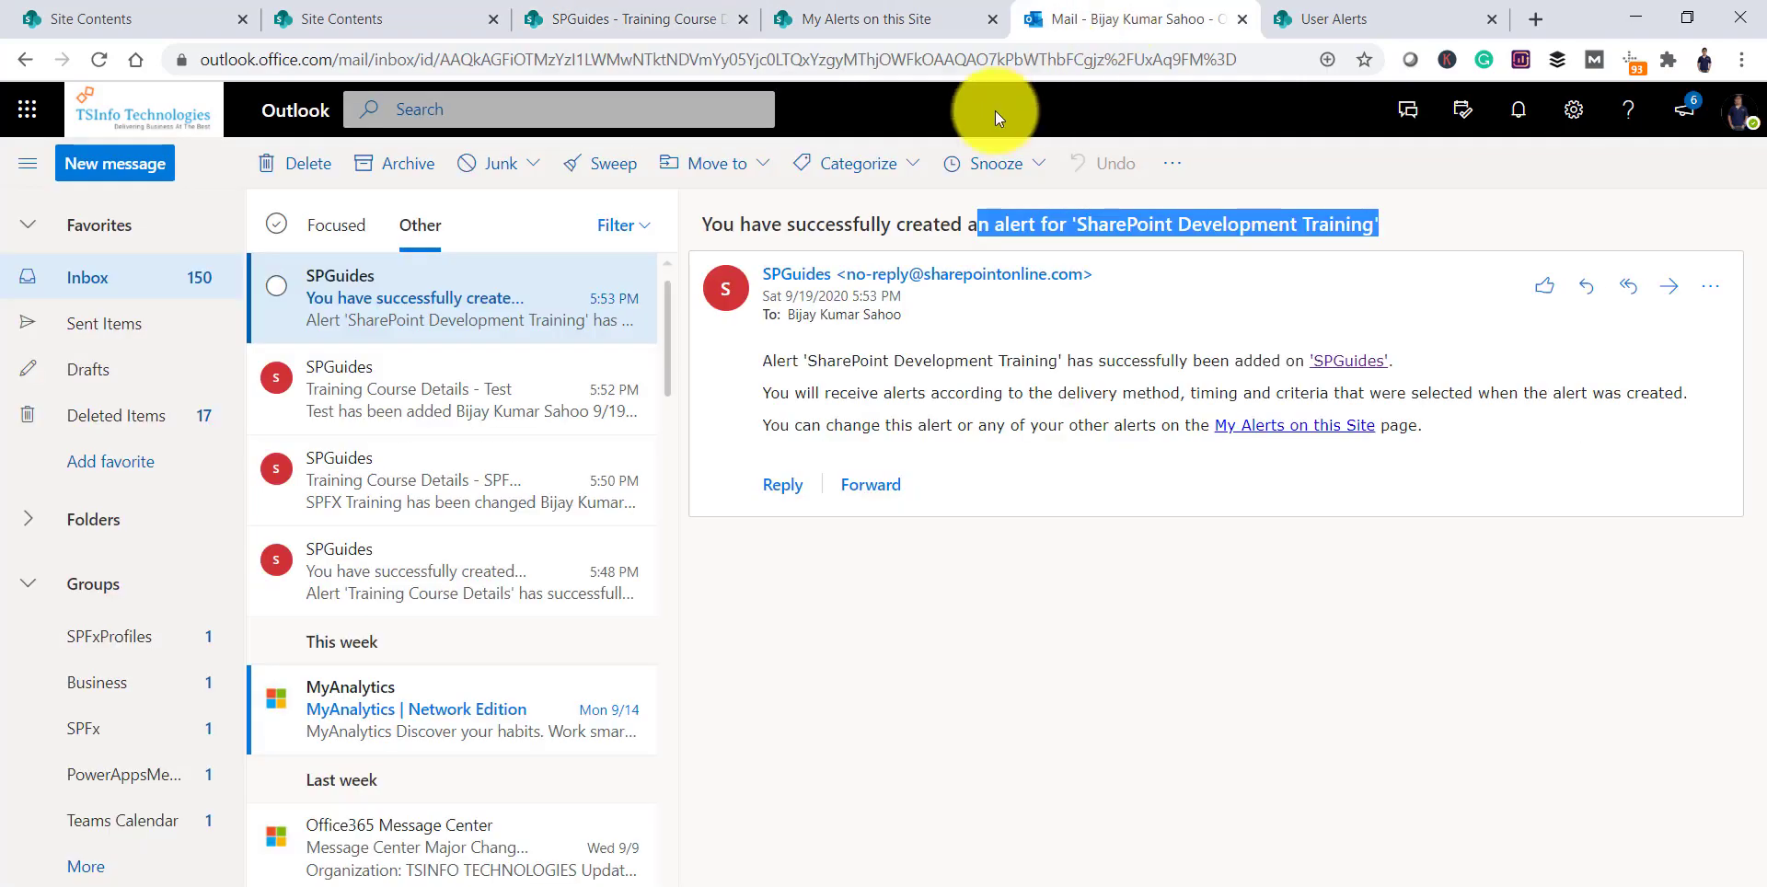
left_click(438, 300)
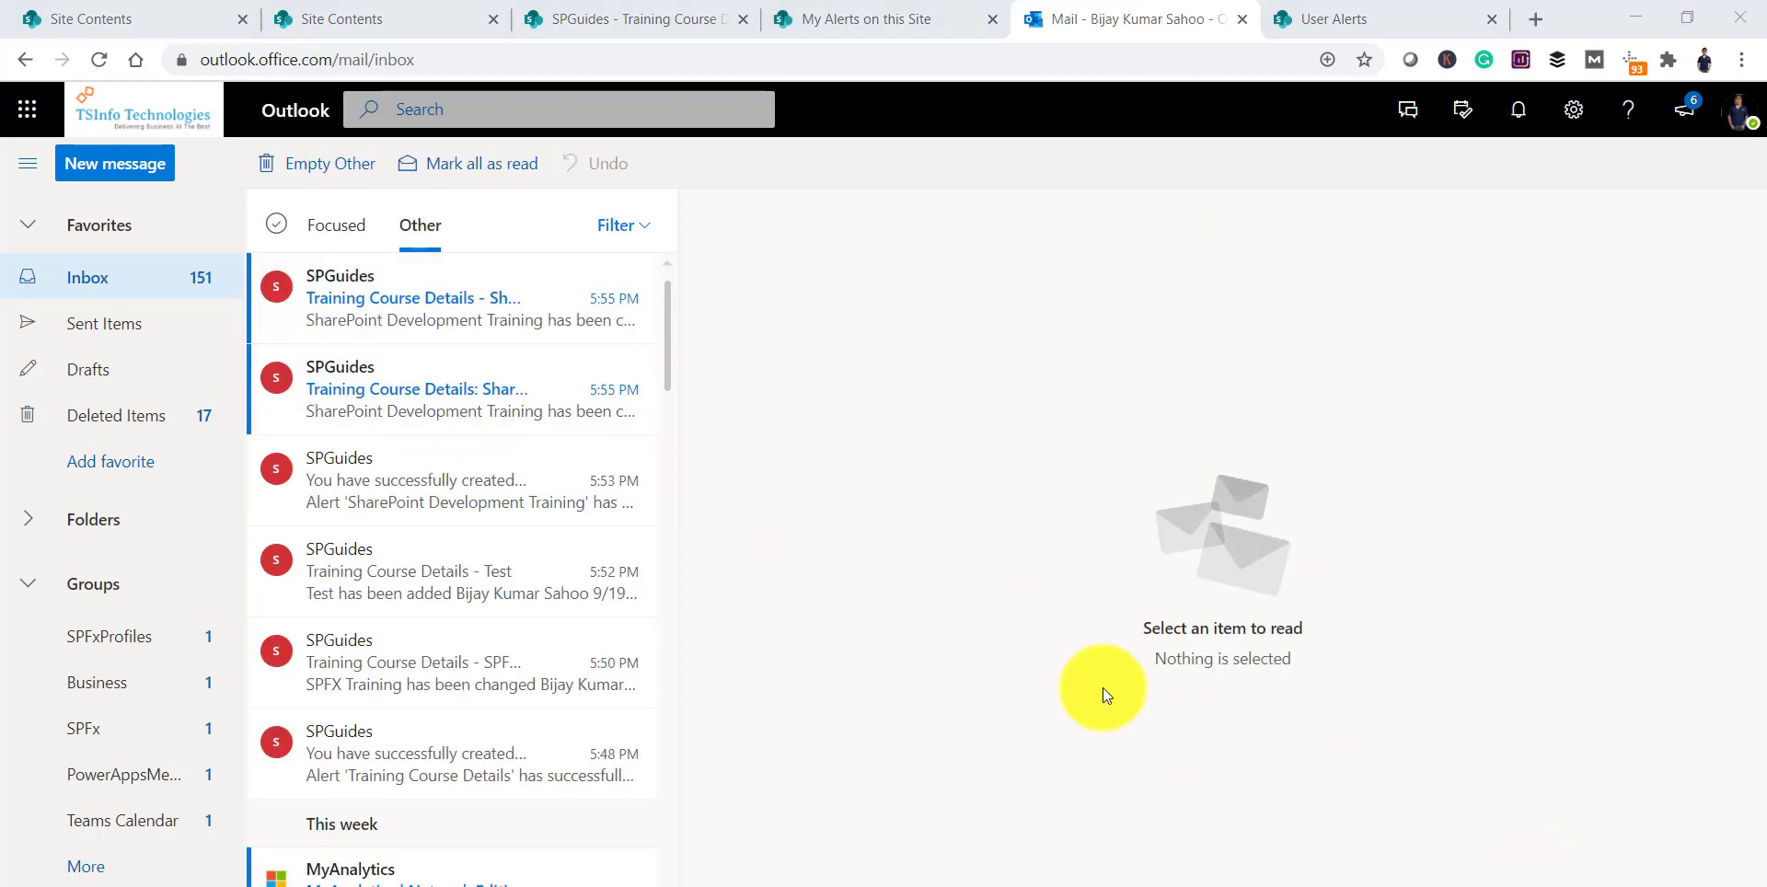
left_click(357, 372)
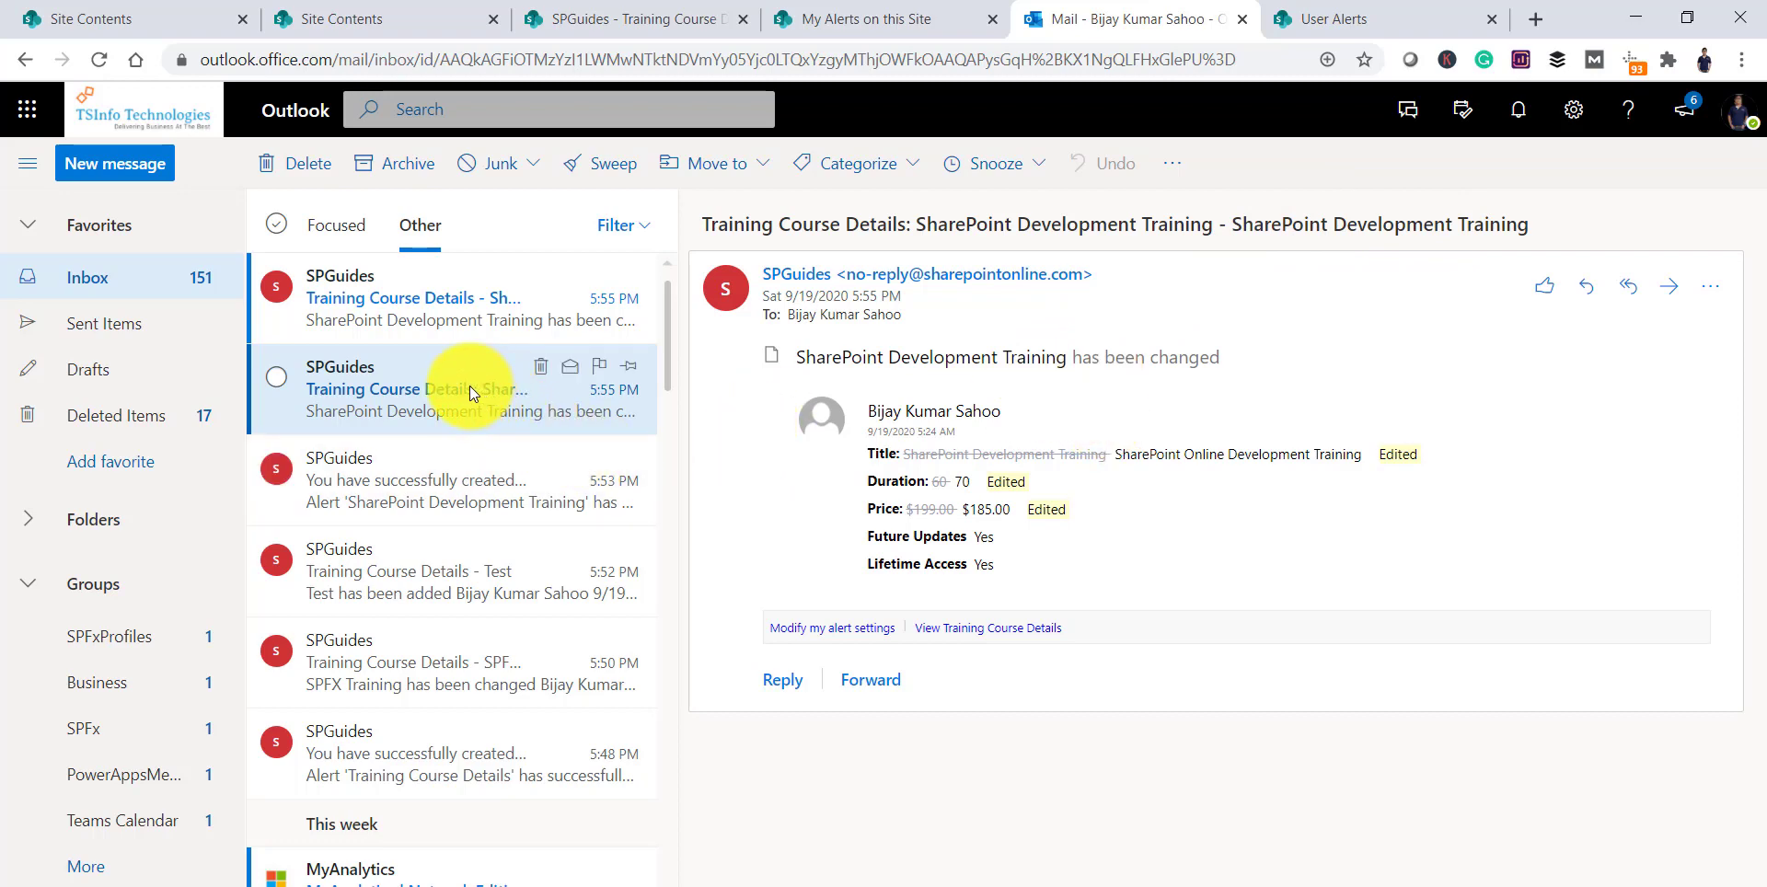
left_click(453, 317)
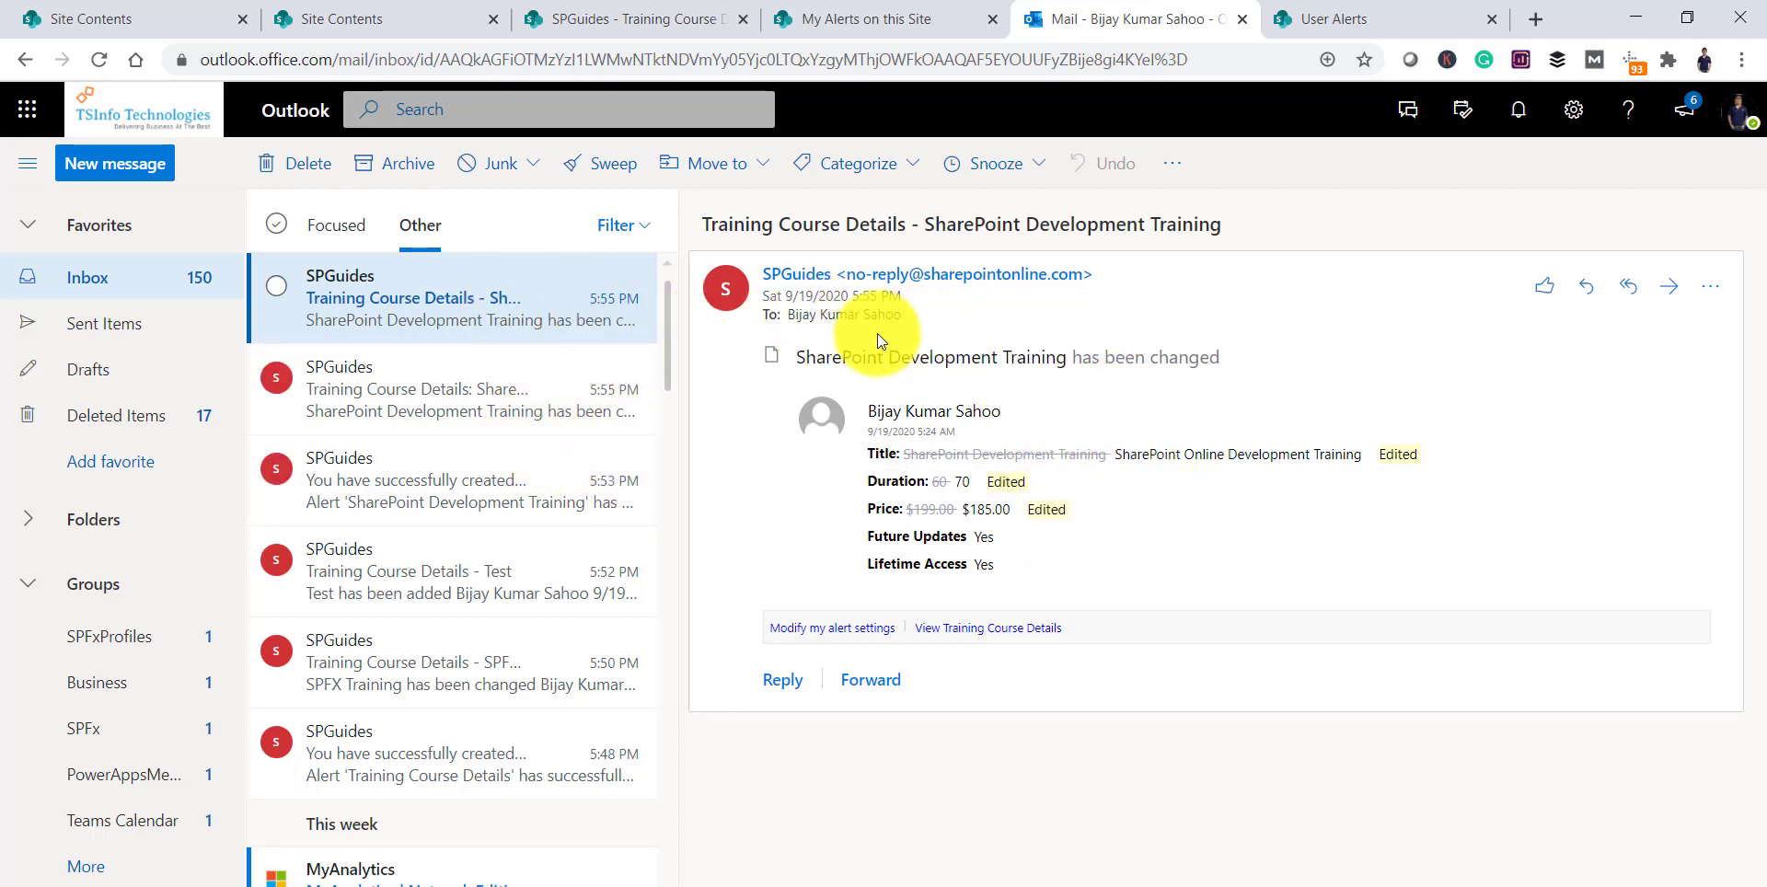
left_click(454, 368)
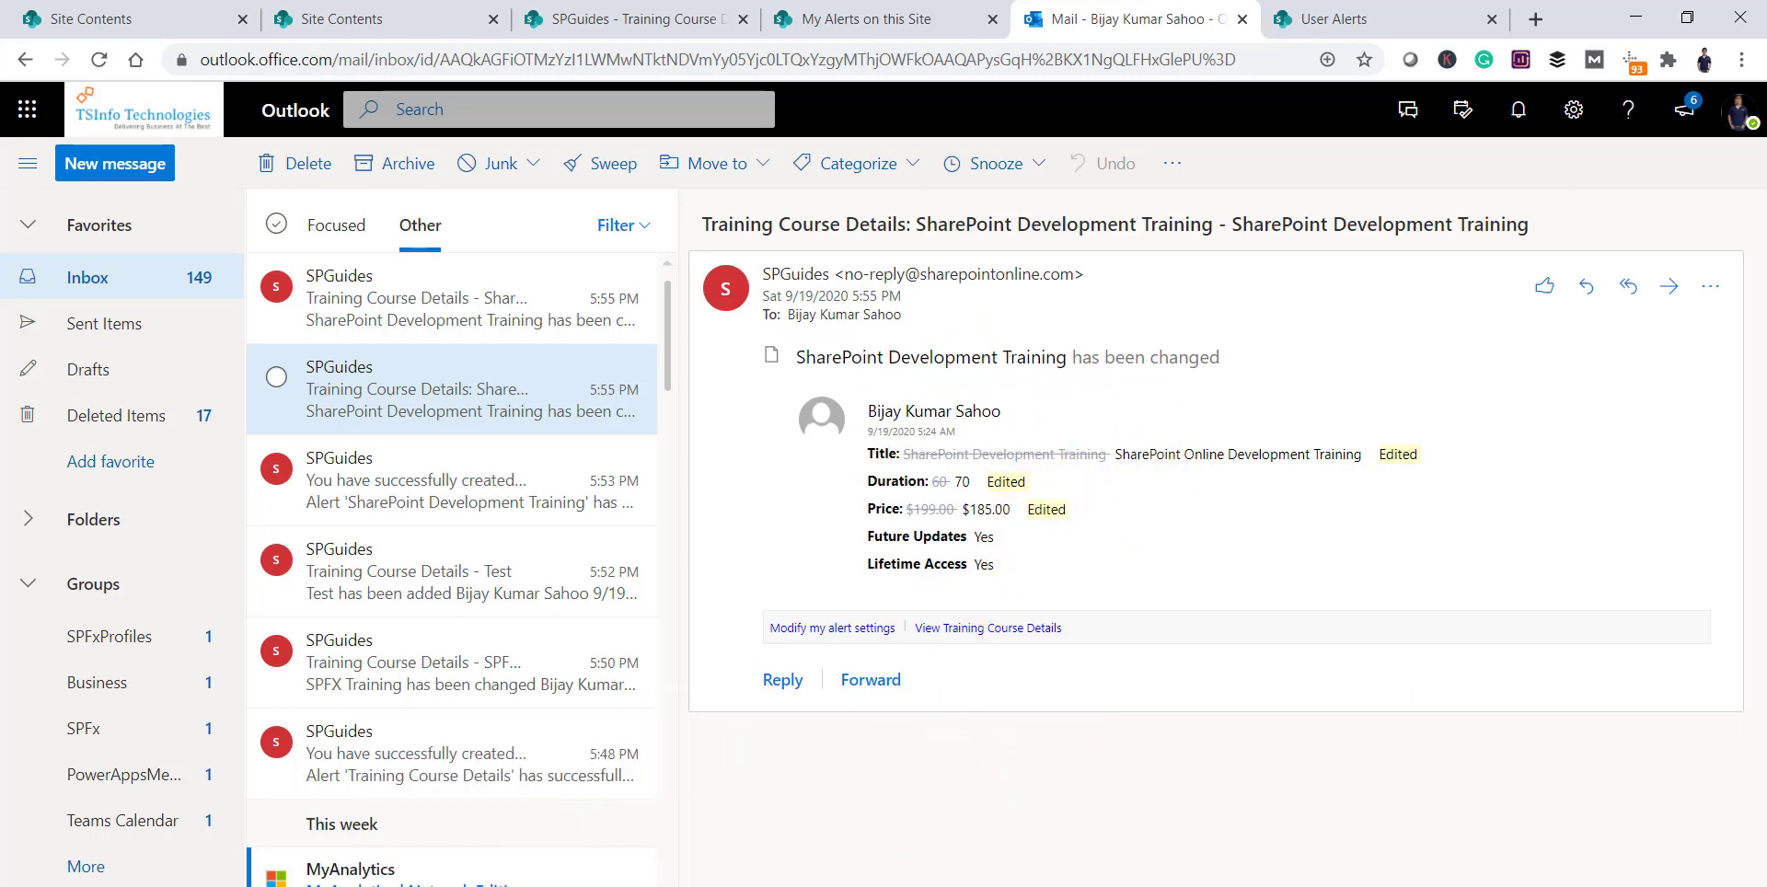
left_click(939, 885)
left_click(1036, 583)
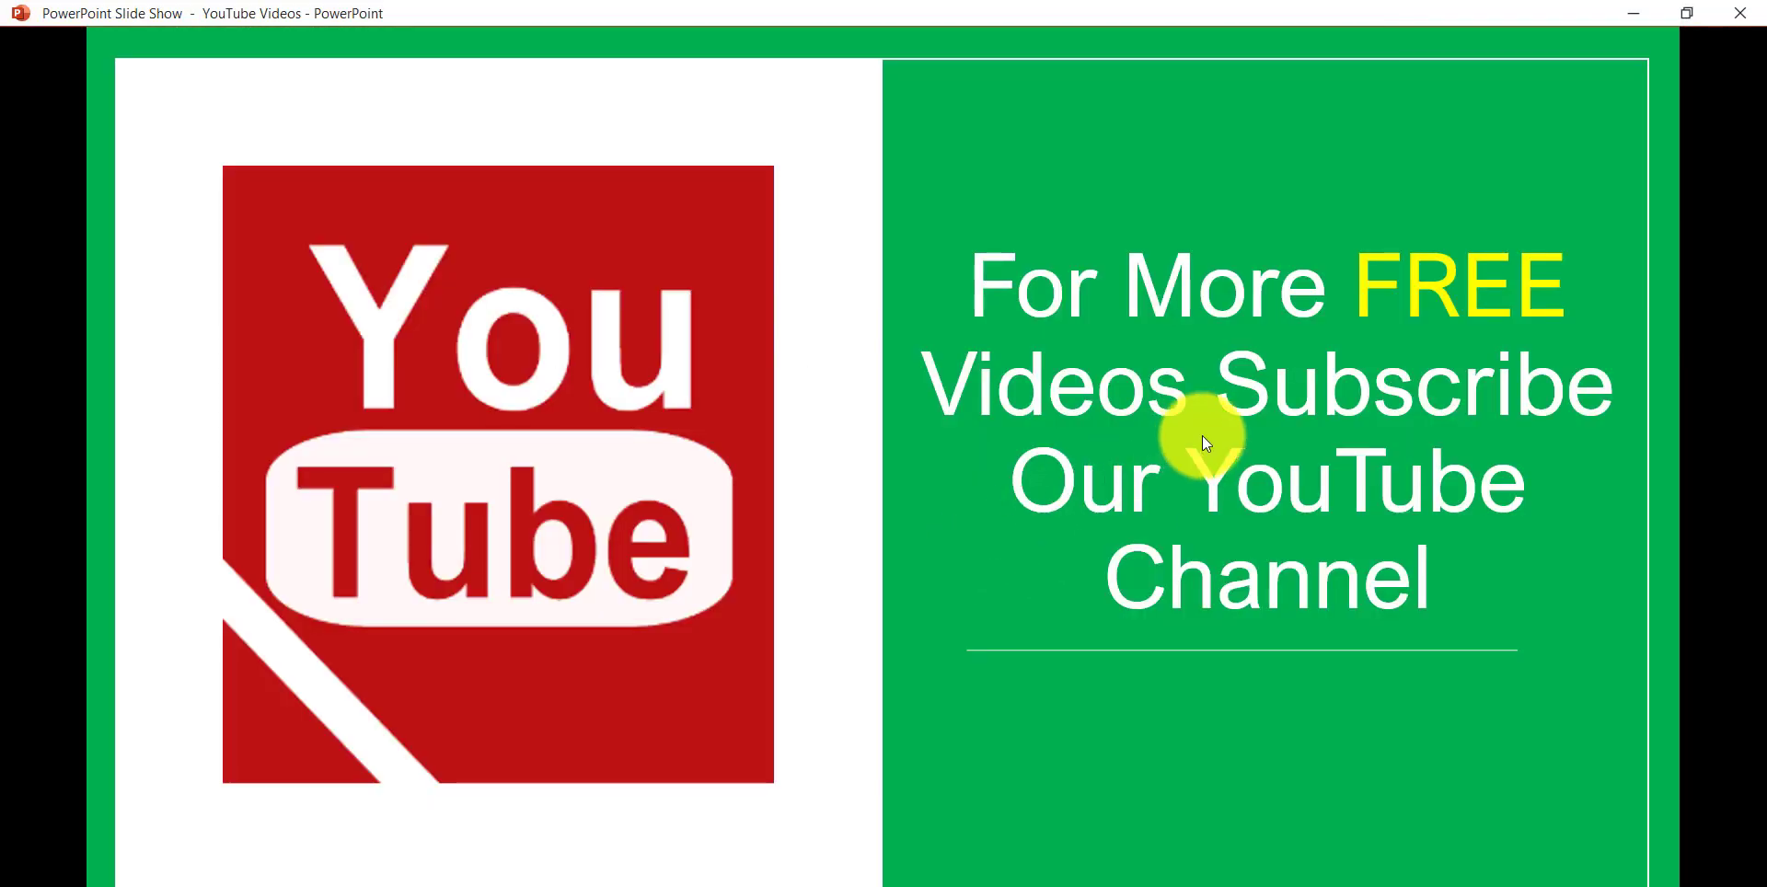